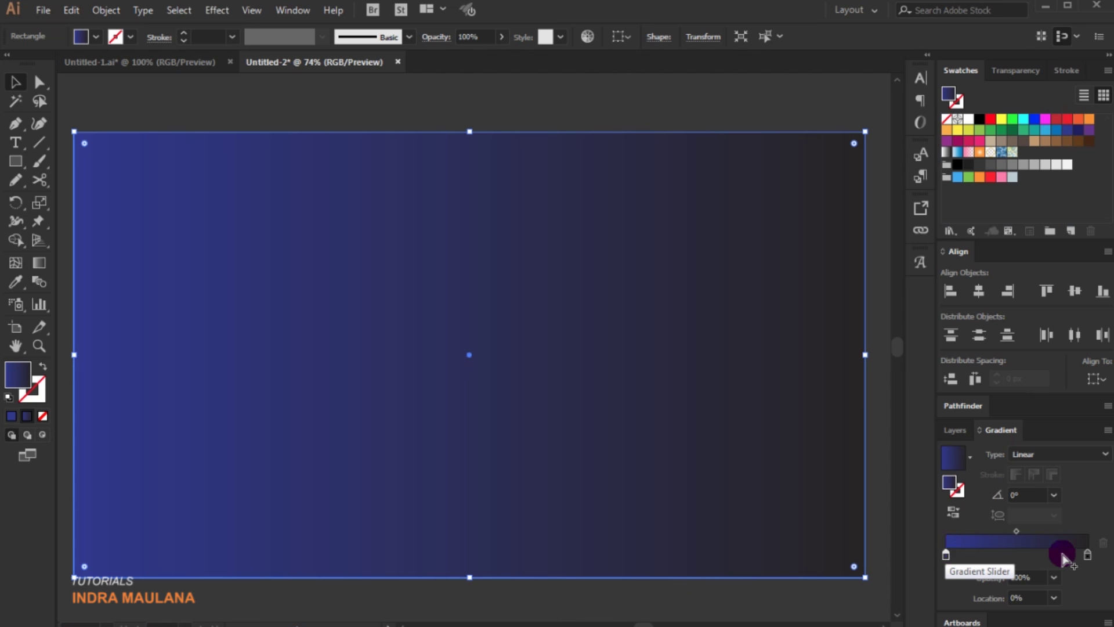
Convert the gradient's black end stop to RGB, then replace it with a dark navy stop sampled from the gradient
double_click(1088, 554)
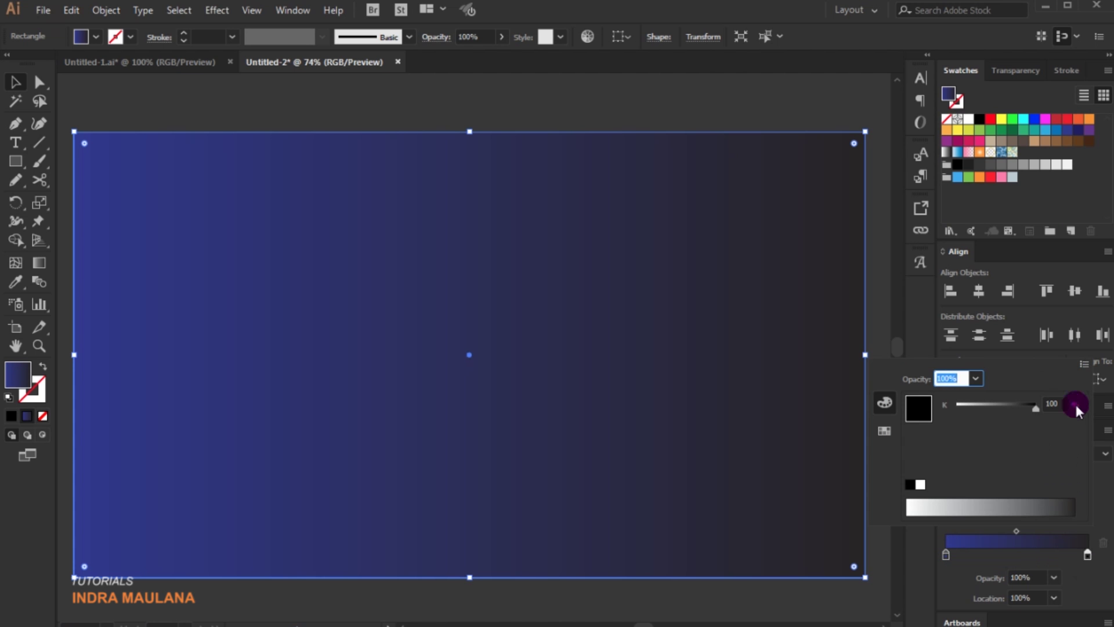
left_click(1083, 363)
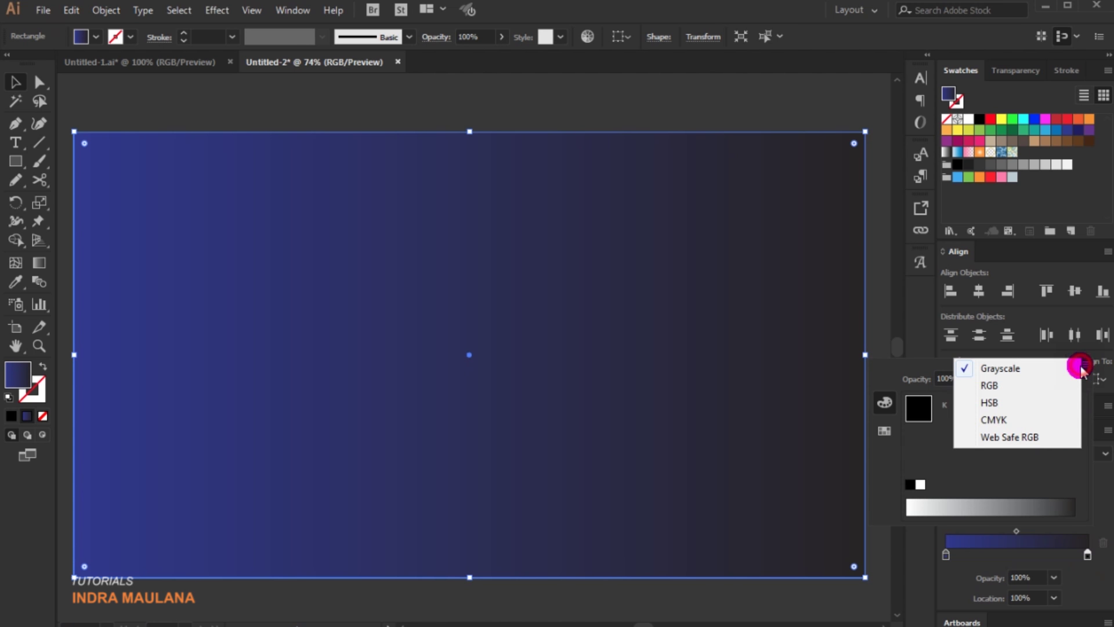
left_click(990, 385)
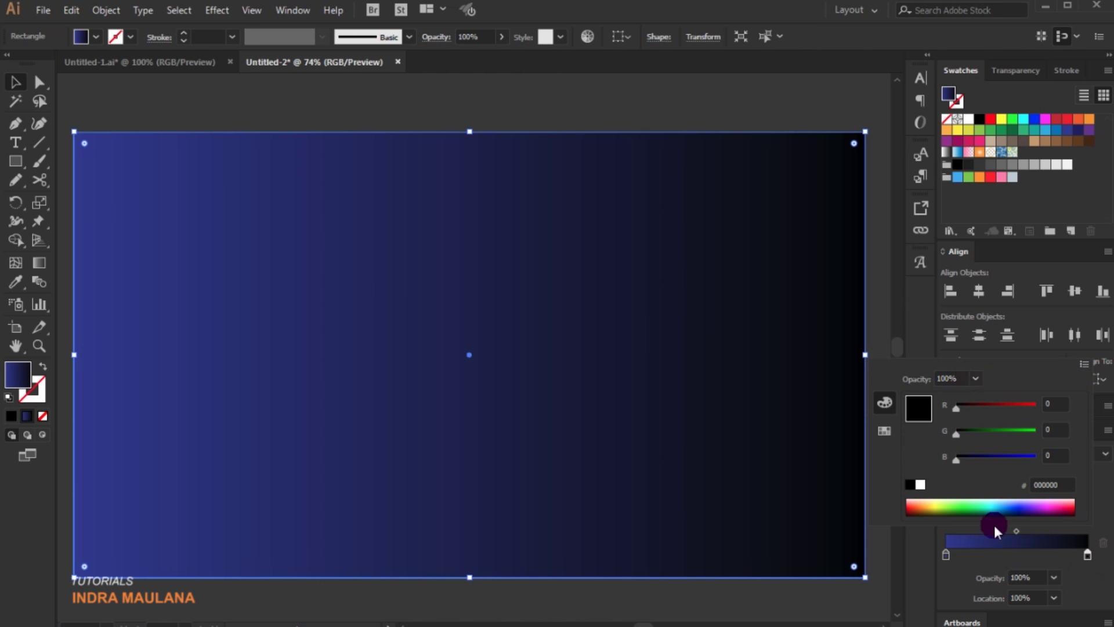
left_click(1058, 551)
left_click(1054, 555)
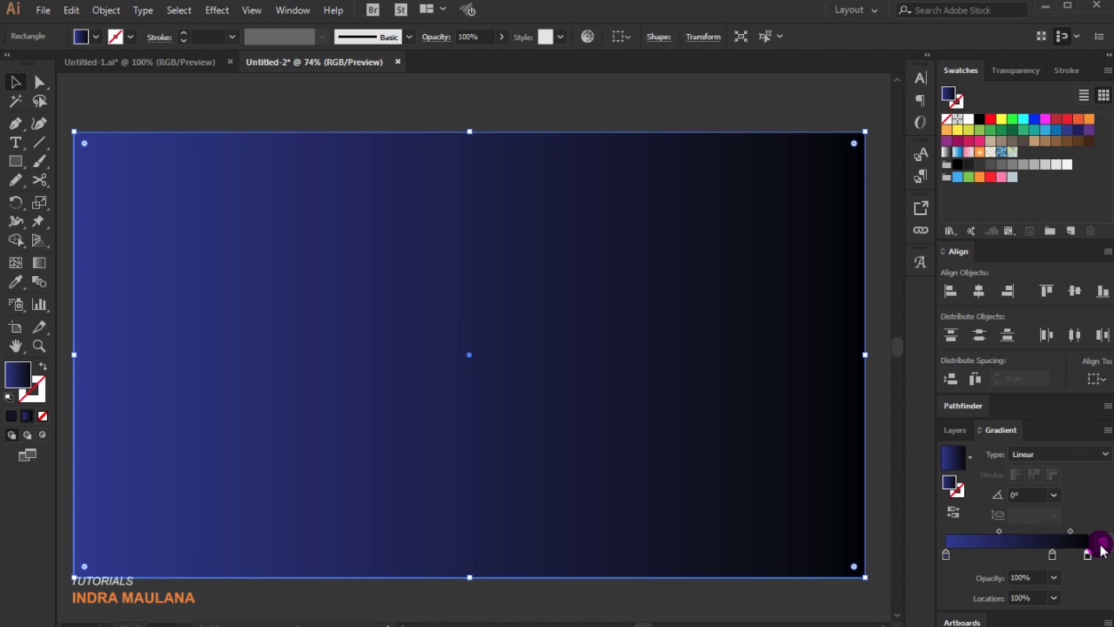
left_click(1102, 544)
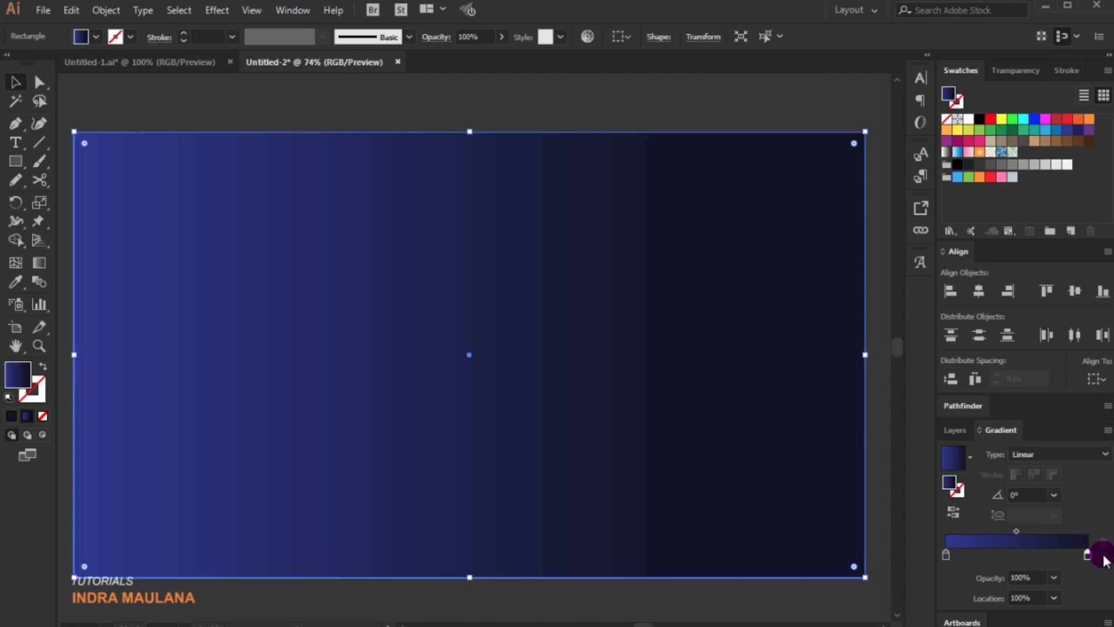
Run the background gradient diagonally from the upper-left to the lower-right corner and recolour its start stop to purple #441172
left_click(39, 263)
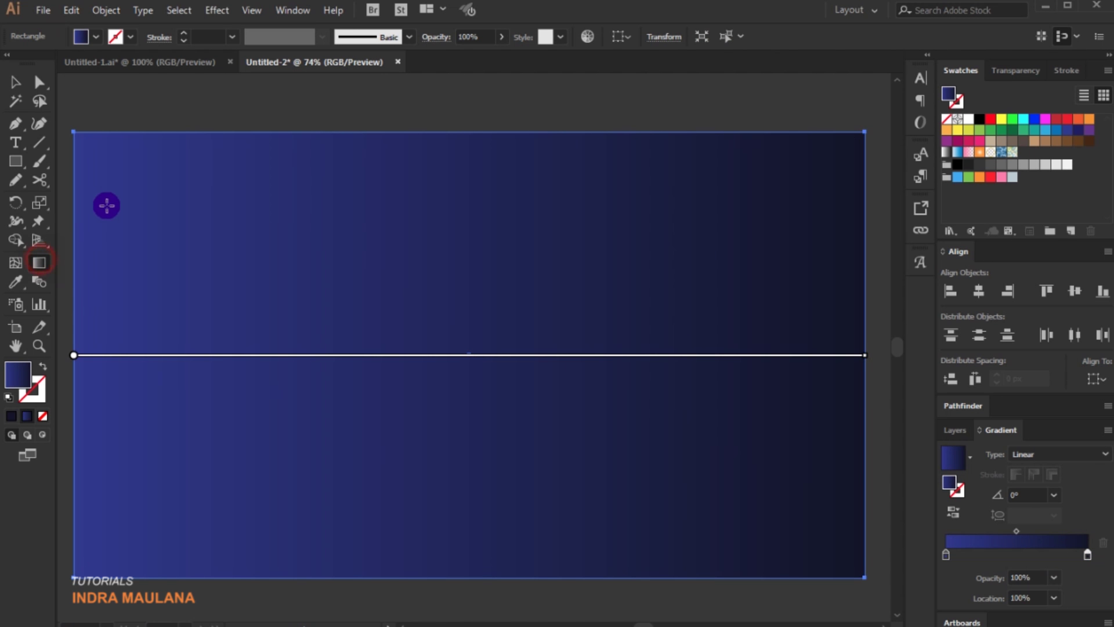
left_click_drag(81, 150, 855, 554)
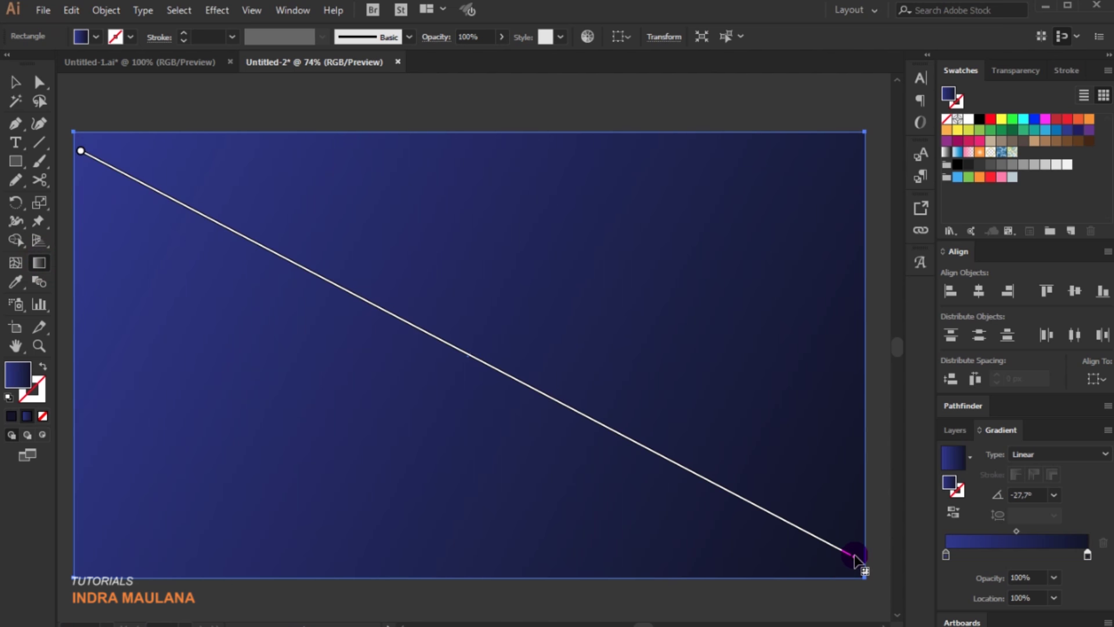
double_click(945, 555)
left_click_drag(971, 405, 980, 410)
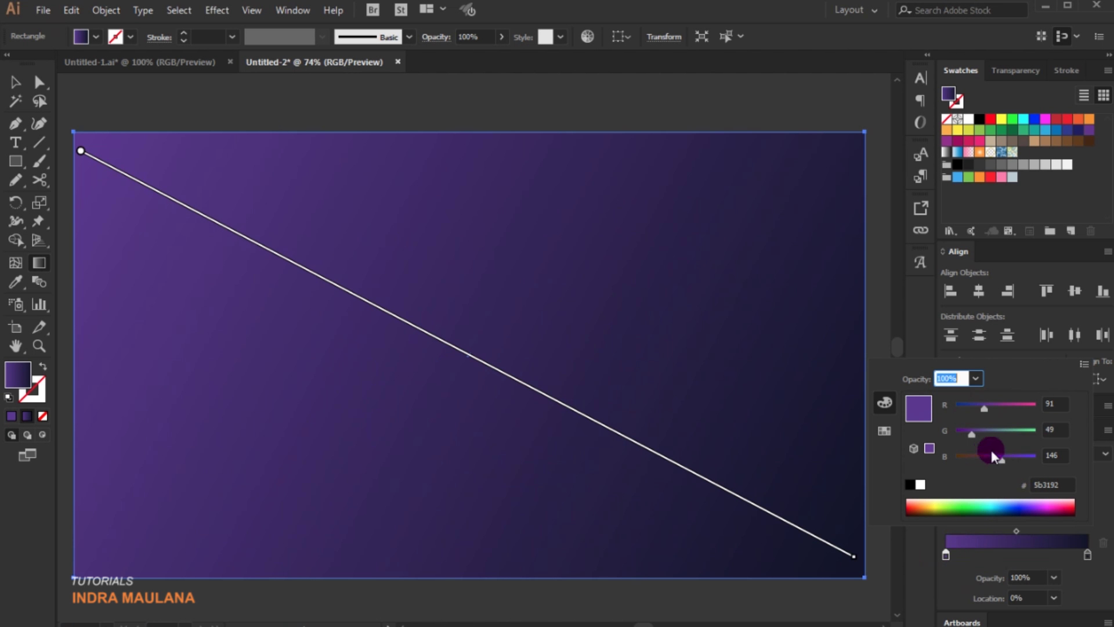
left_click_drag(1002, 460, 980, 408)
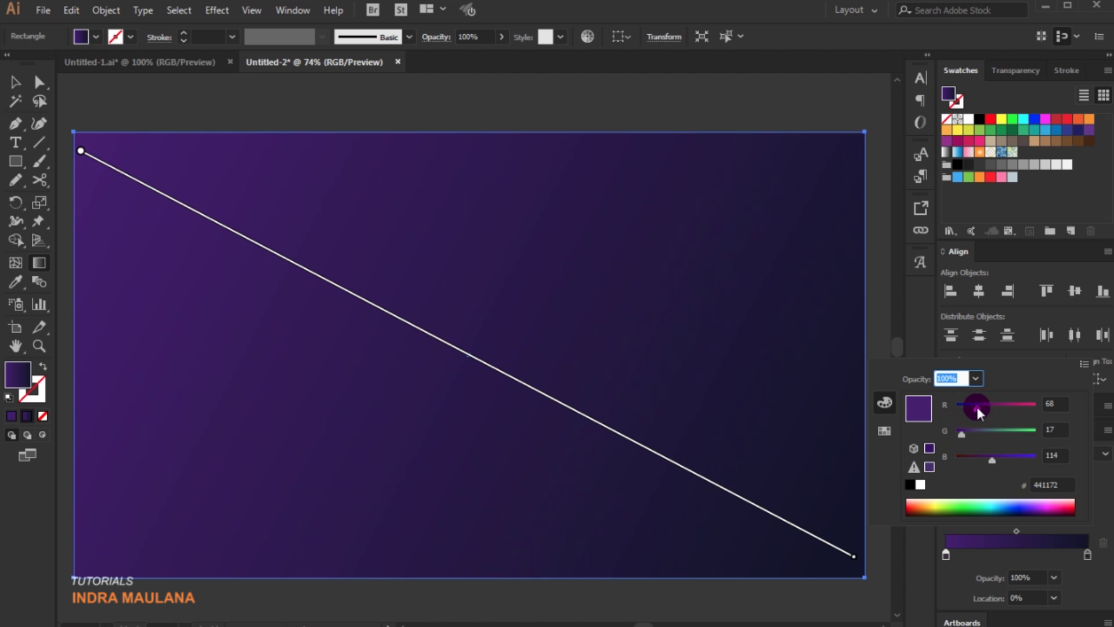
Lock the background rectangle so that it cannot be selected
left_click(12, 95)
left_click(14, 83)
left_click(93, 11)
left_click(159, 99)
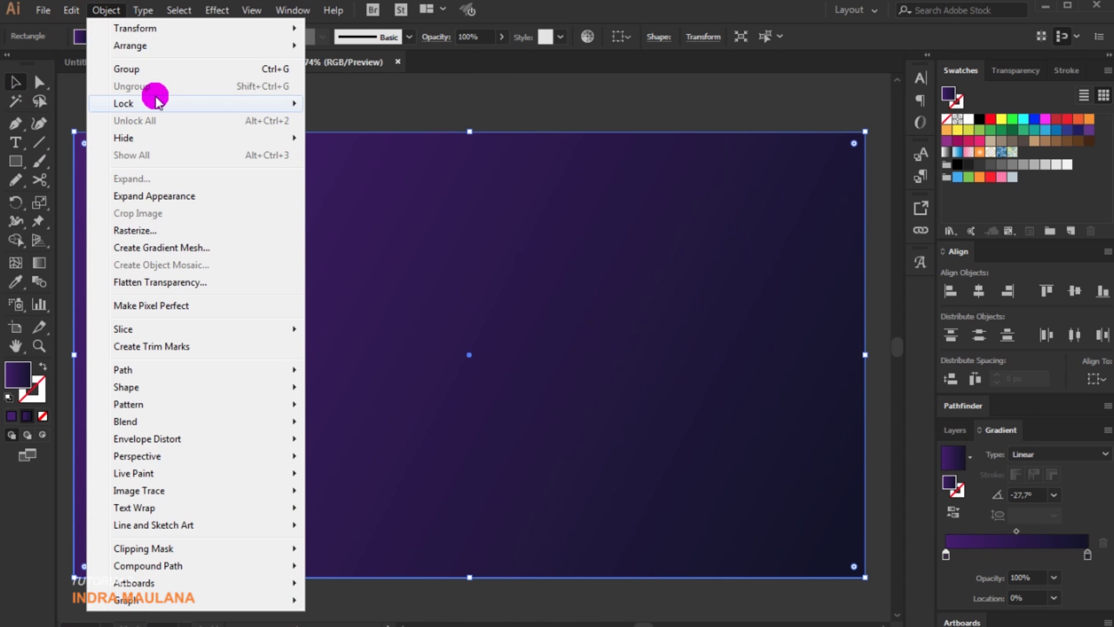
left_click(345, 105)
left_click_drag(363, 195, 504, 519)
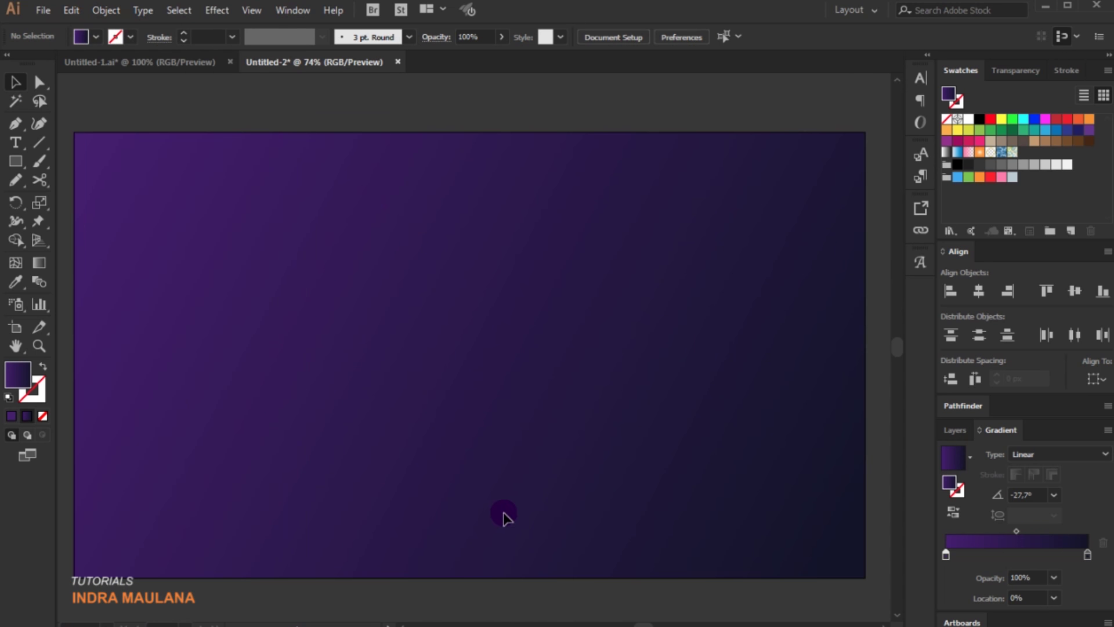
Draw a circle about 514 px in diameter outward from the centre of the artboard with the Ellipse tool
left_click(17, 165)
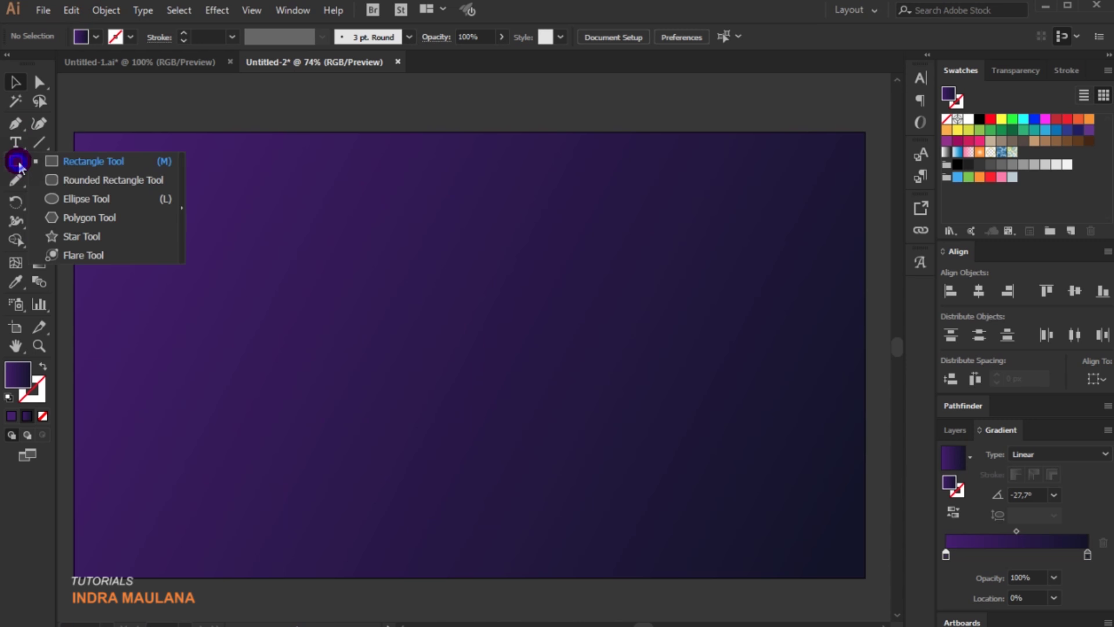
left_click(82, 198)
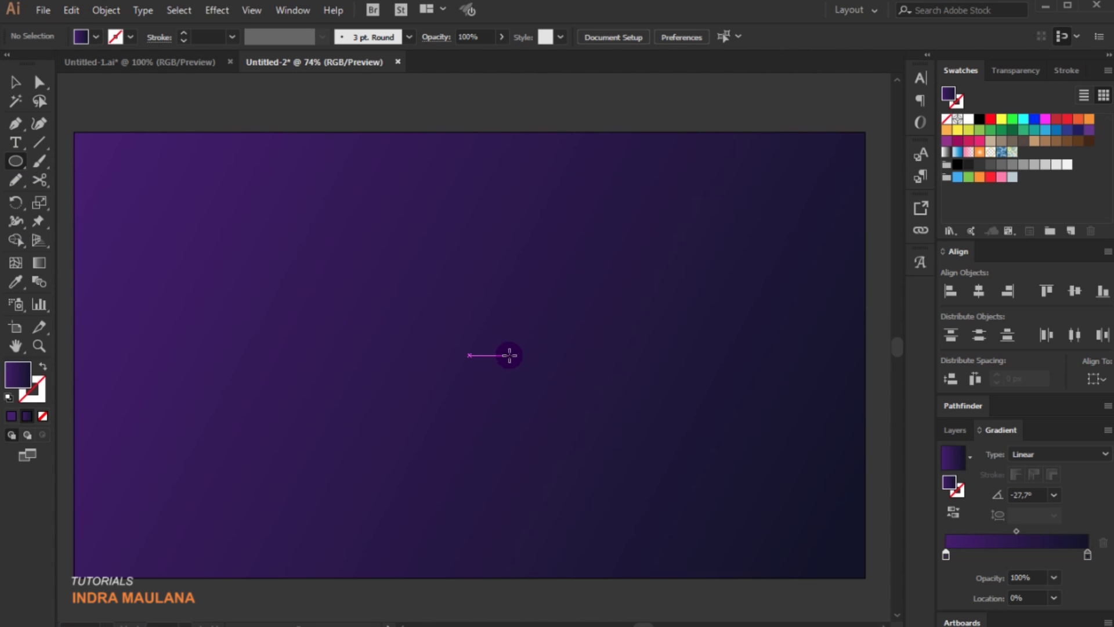
left_click_drag(469, 357, 619, 503)
left_click(12, 80)
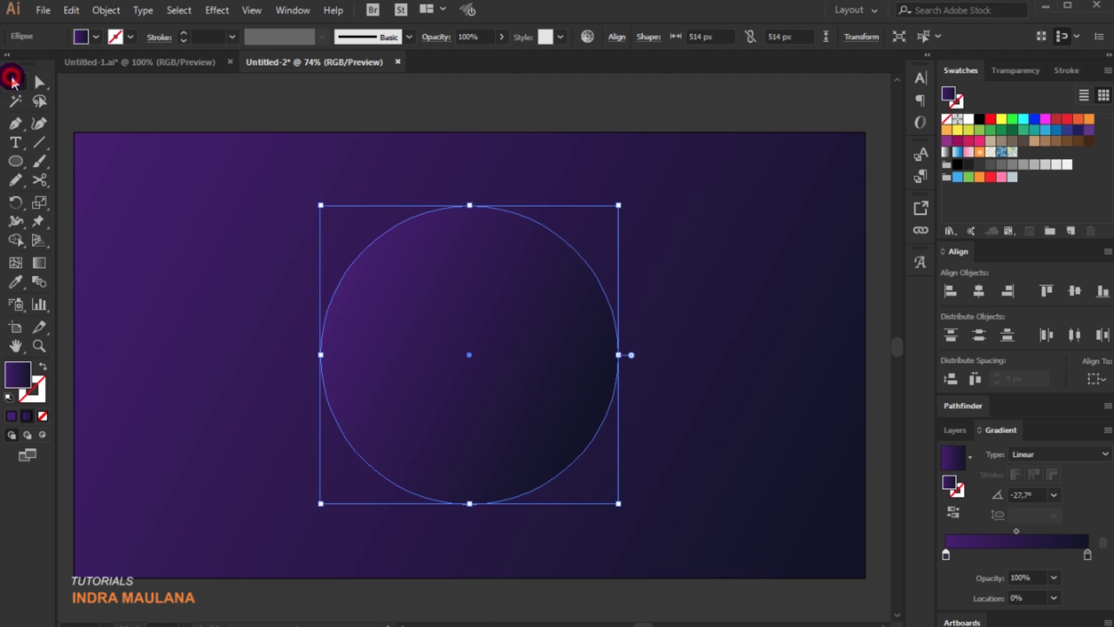
Swap the circle's fill and stroke so it has no fill, and make the stroke white
left_click(43, 366)
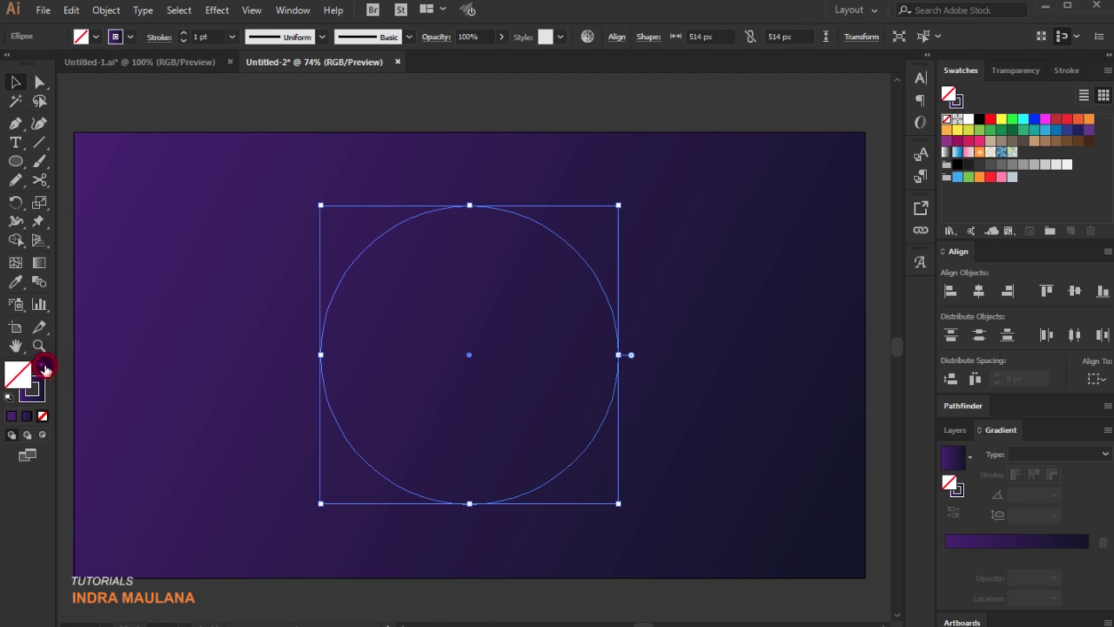
left_click(132, 36)
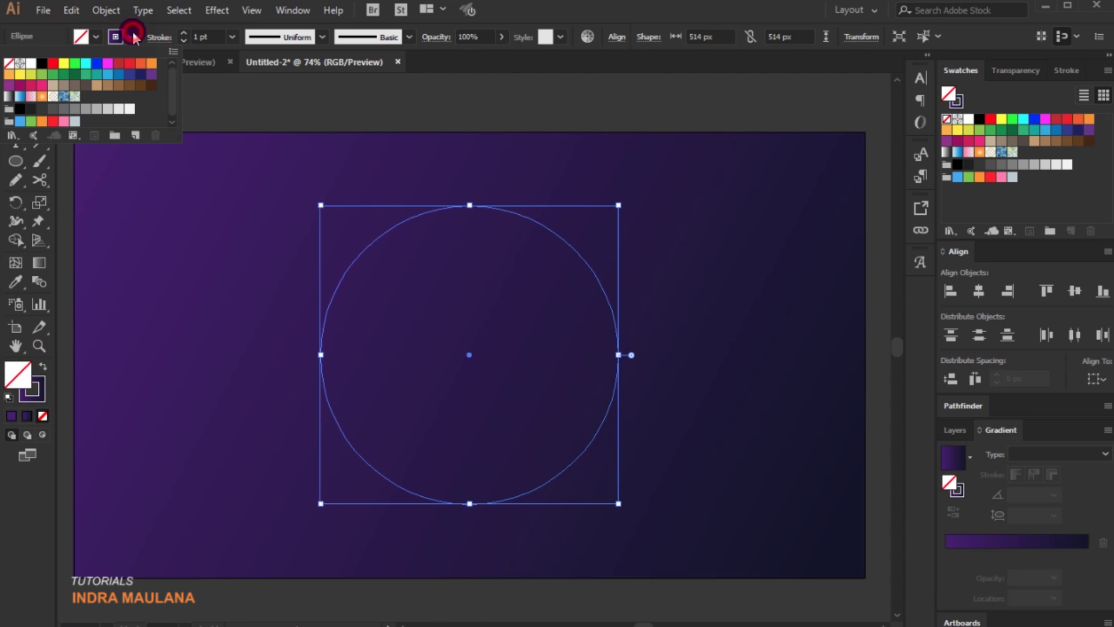
left_click(31, 65)
left_click(187, 281)
left_click_drag(344, 207, 457, 338)
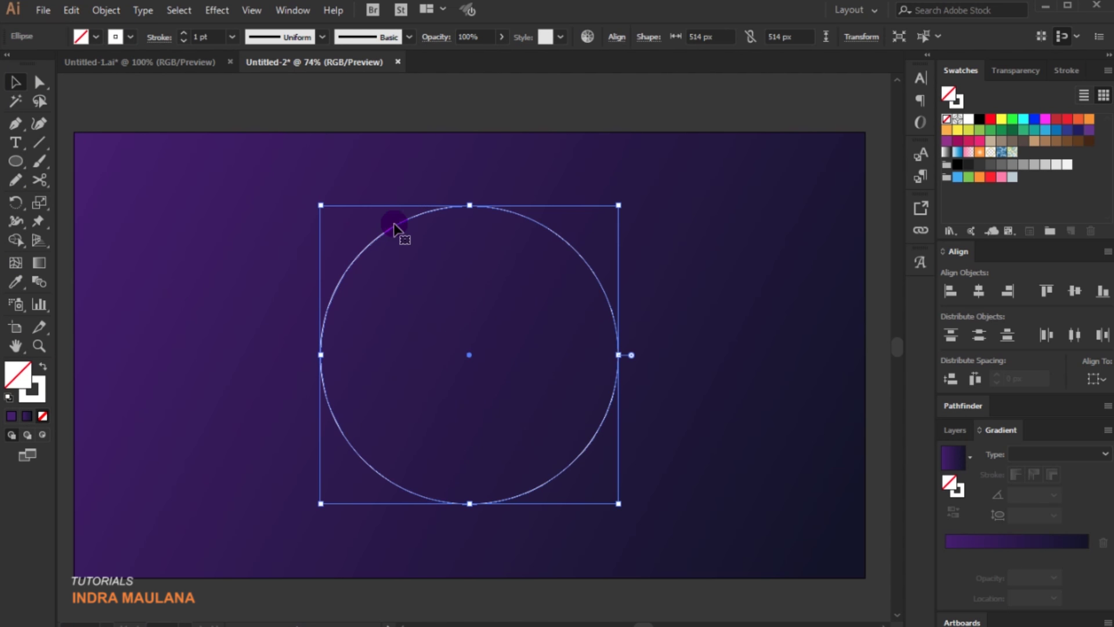
Show the stroke settings and set the circle's stroke weight to 0.25 pt
left_click(279, 10)
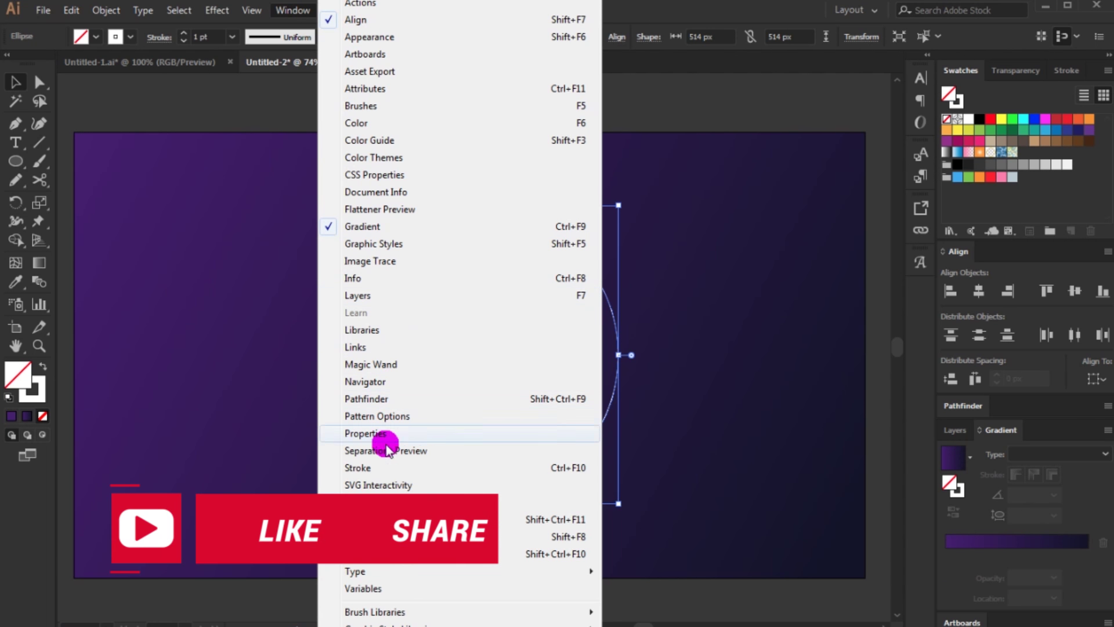
left_click(365, 467)
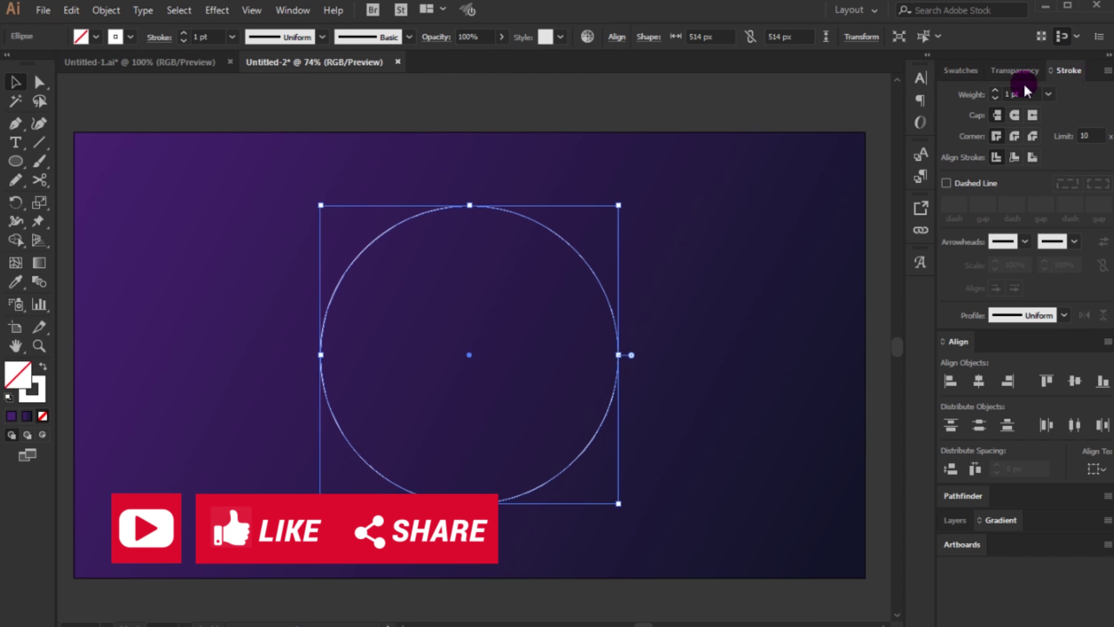
left_click(1048, 93)
left_click(1075, 107)
left_click(784, 204)
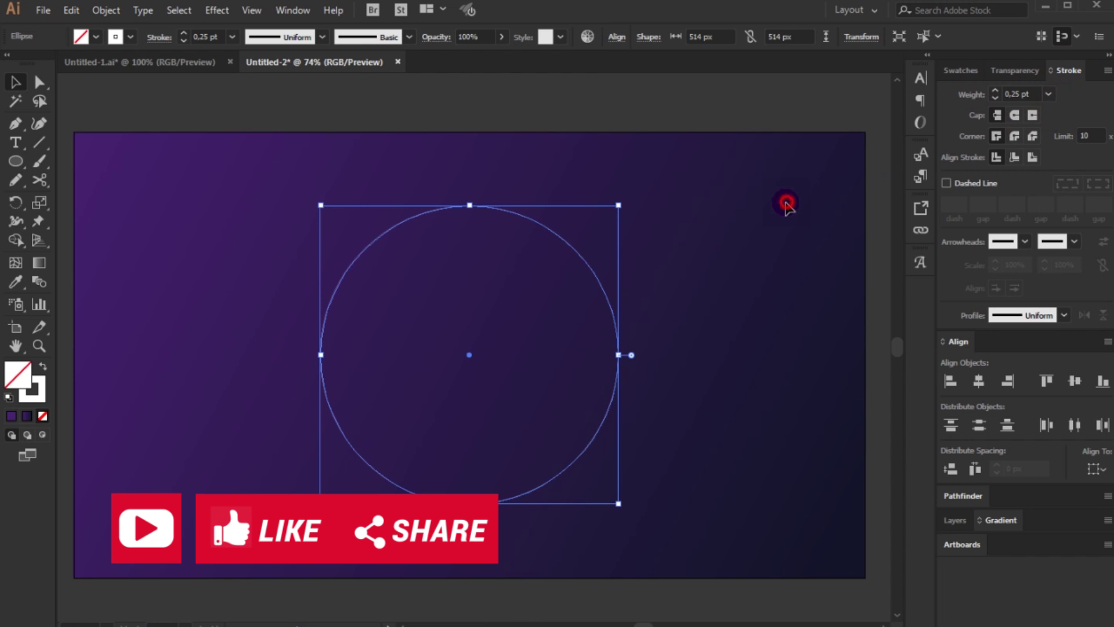
key("ctrl+1")
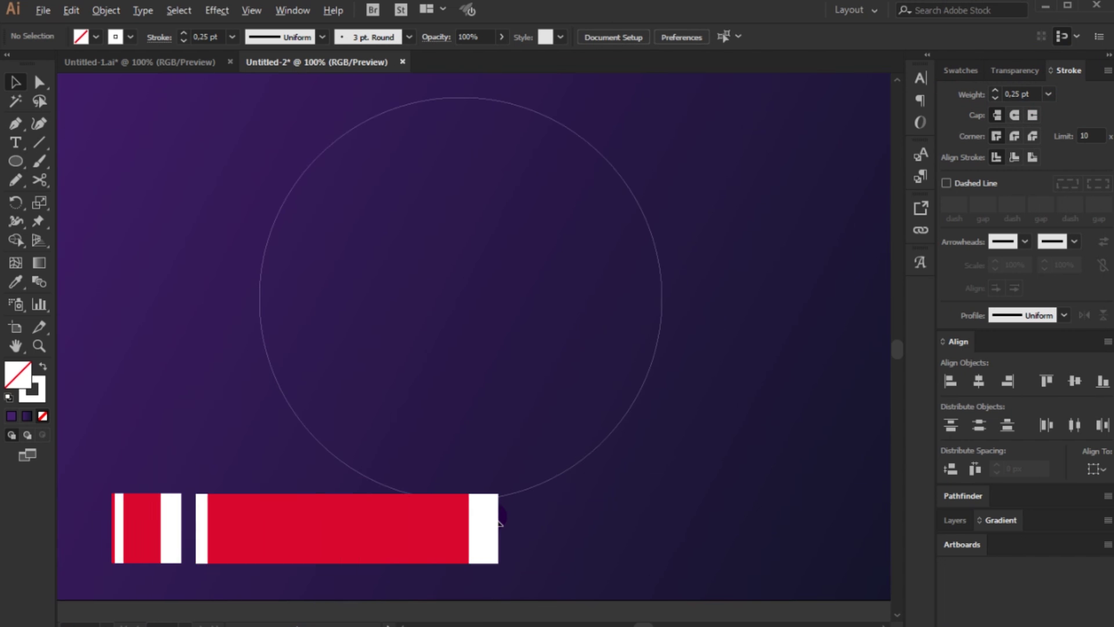
left_click_drag(497, 316, 499, 333)
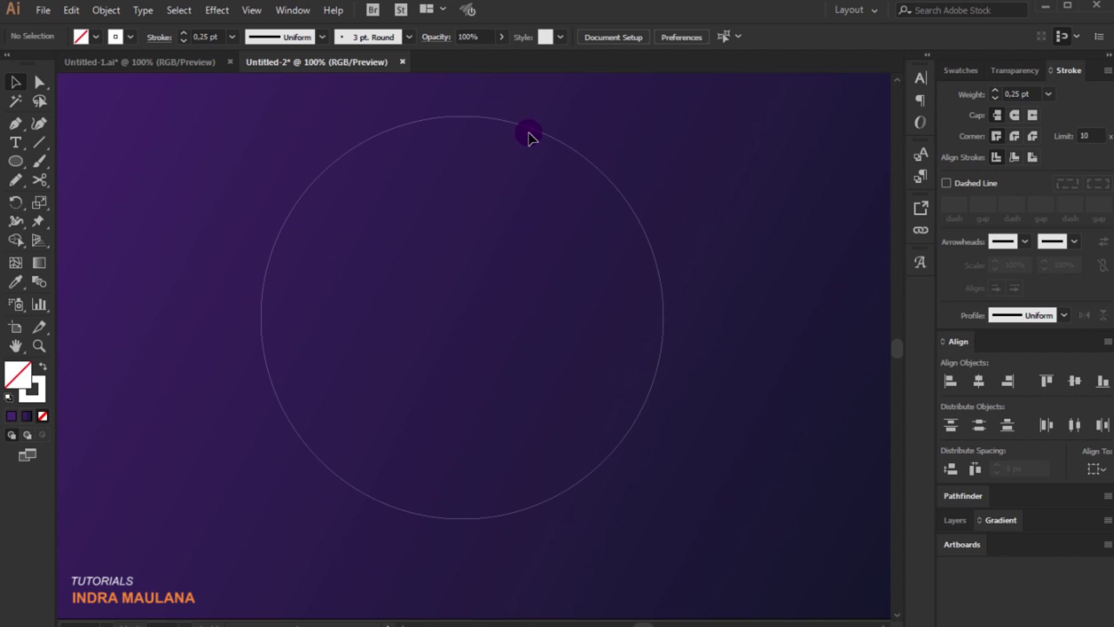
Set the circle's stroke weight to 0.5 pt
left_click(529, 129)
left_click(1048, 91)
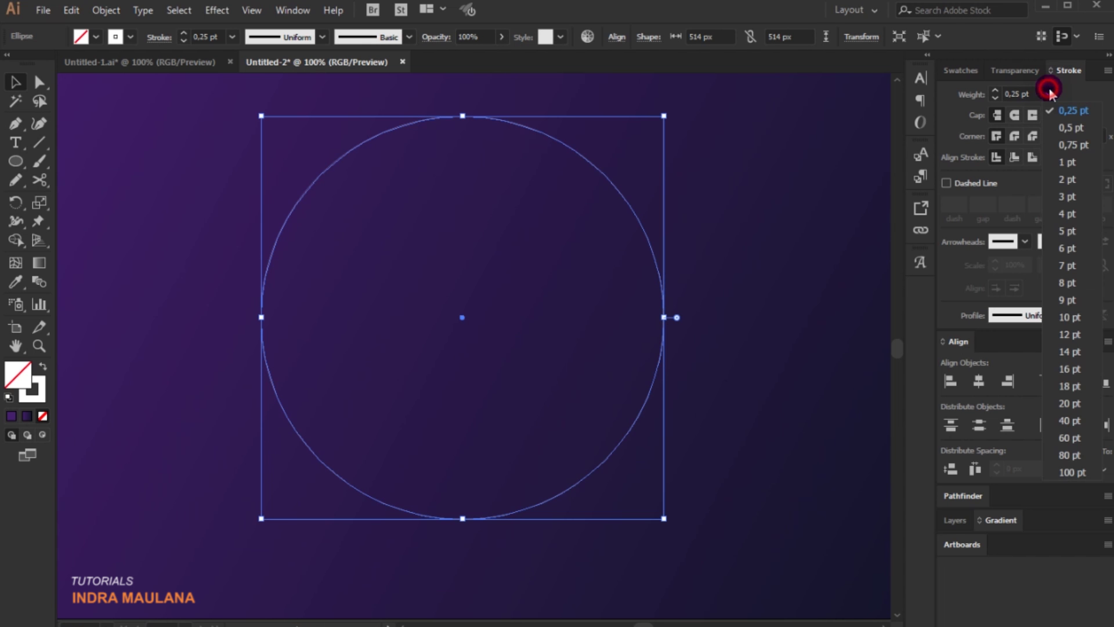
left_click(1067, 128)
left_click(708, 173)
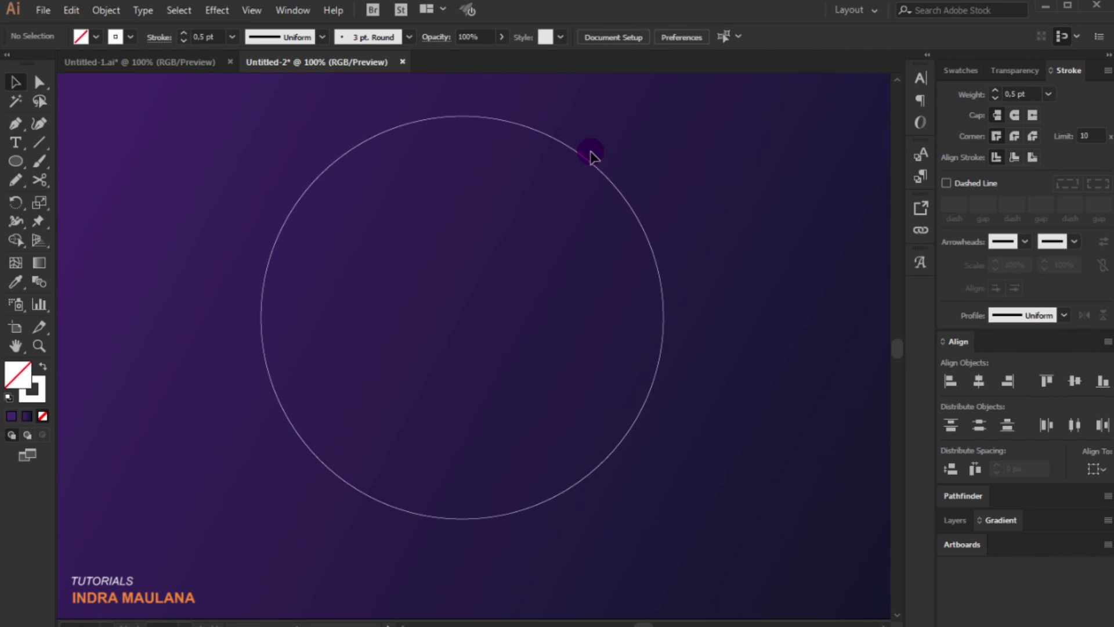
Copy the circle, paste it in front, and scale the copy about its centre to roughly three quarters of its size
left_click(569, 148)
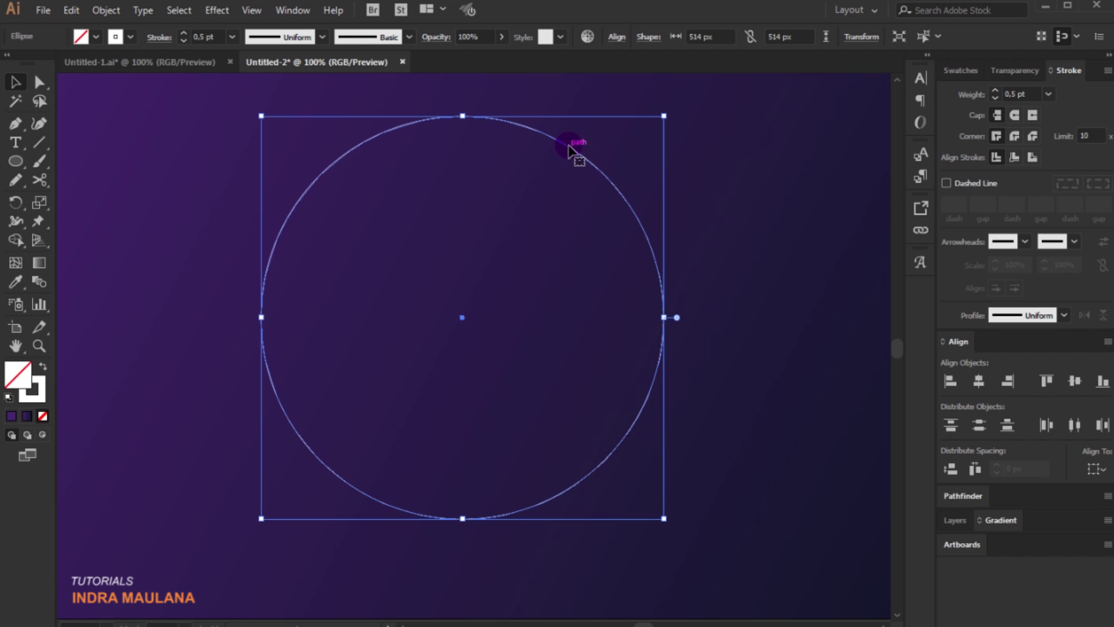
left_click(71, 10)
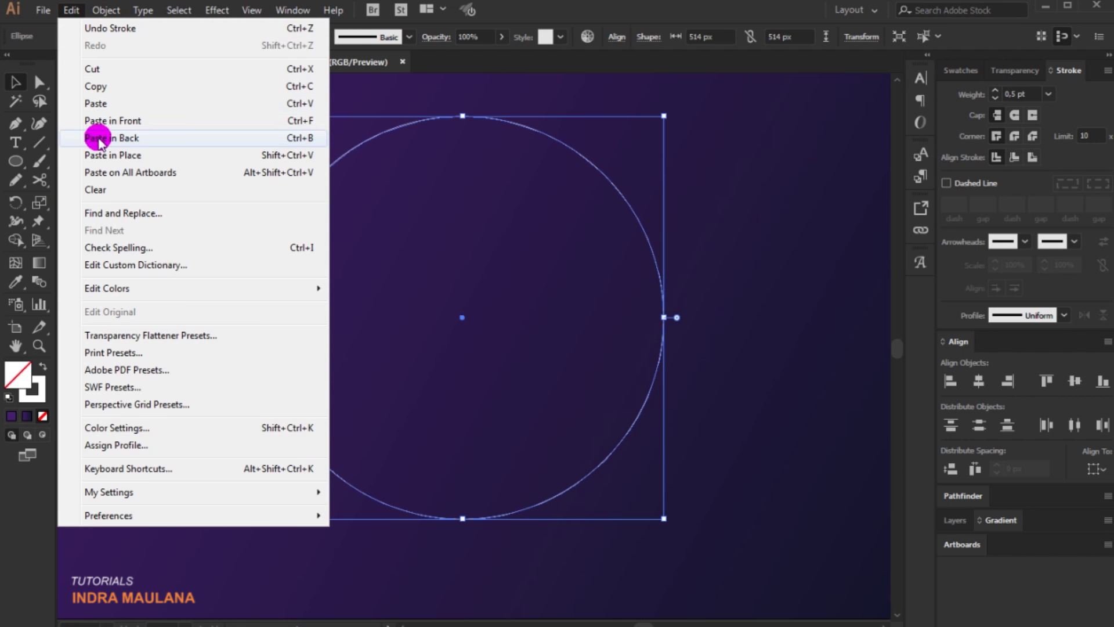
left_click(96, 86)
left_click(71, 10)
left_click(145, 126)
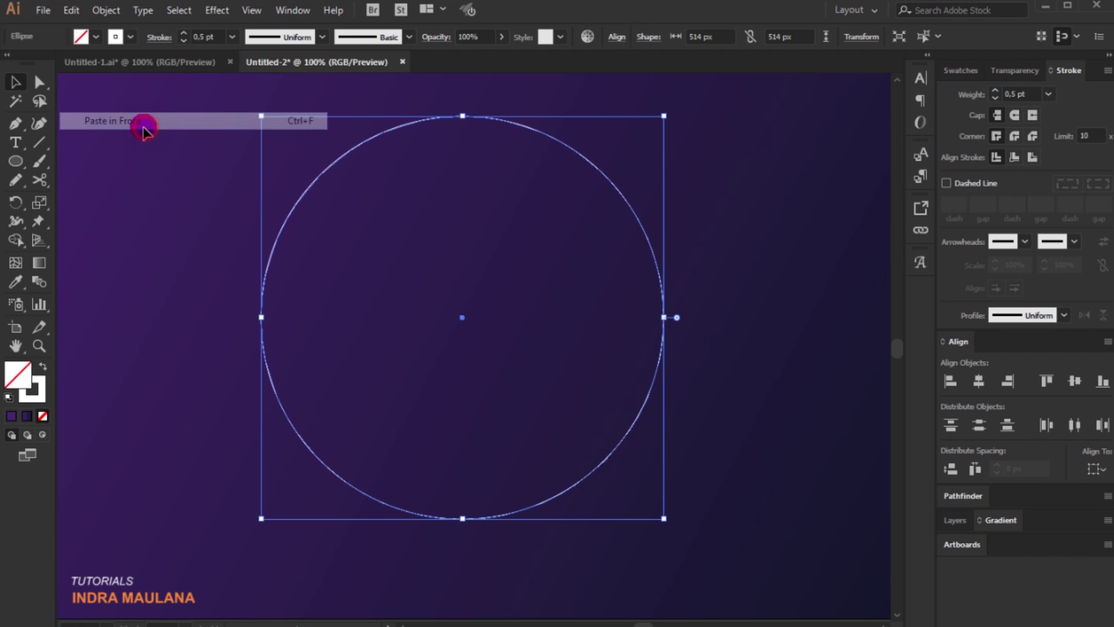
left_click_drag(665, 118, 618, 163)
left_click(709, 149)
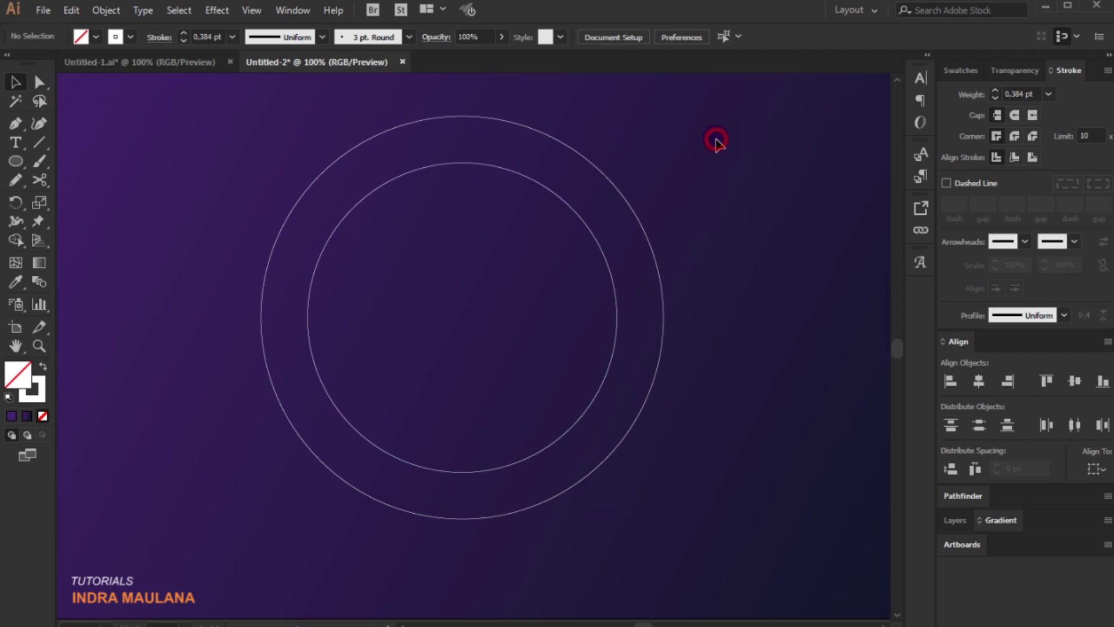
Give both circles a round stroke cap and turn on the dashed line option
left_click_drag(721, 114, 180, 541)
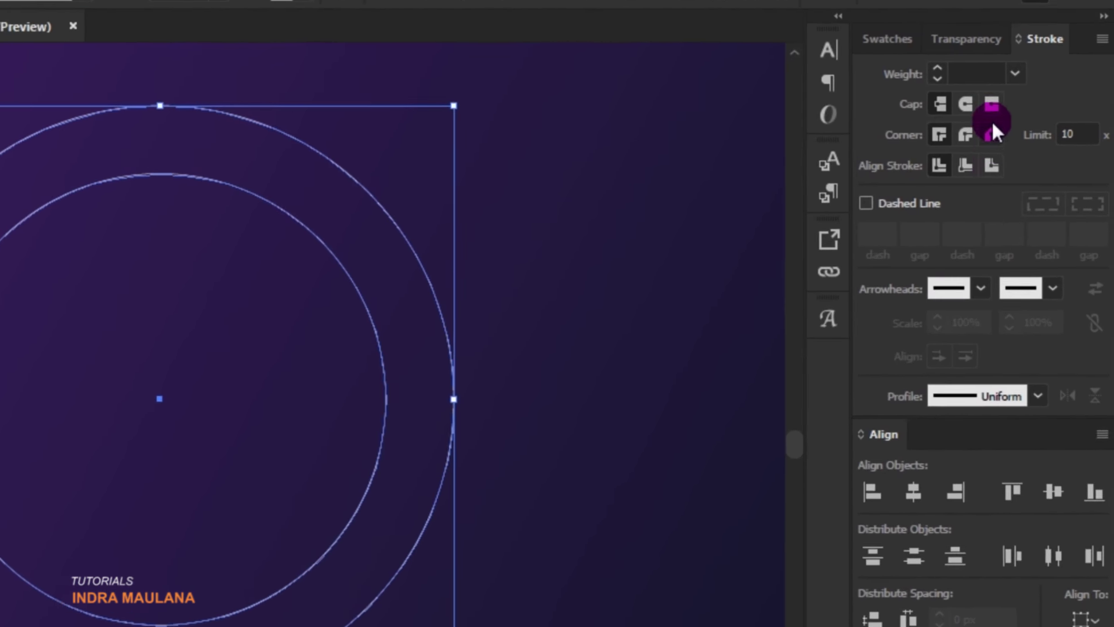
left_click(965, 104)
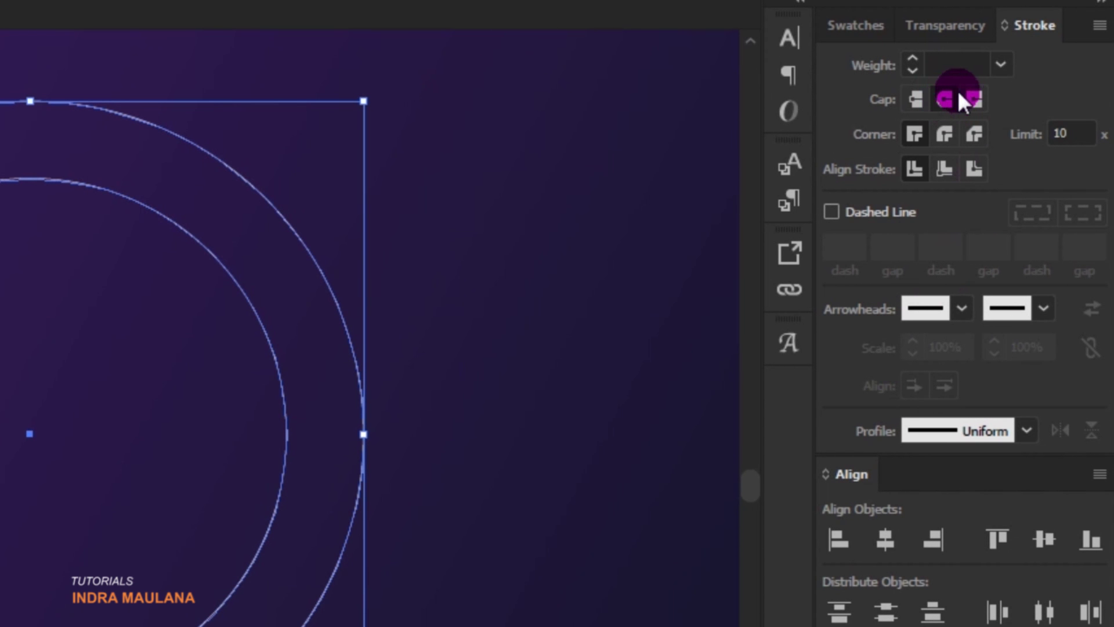
left_click(831, 210)
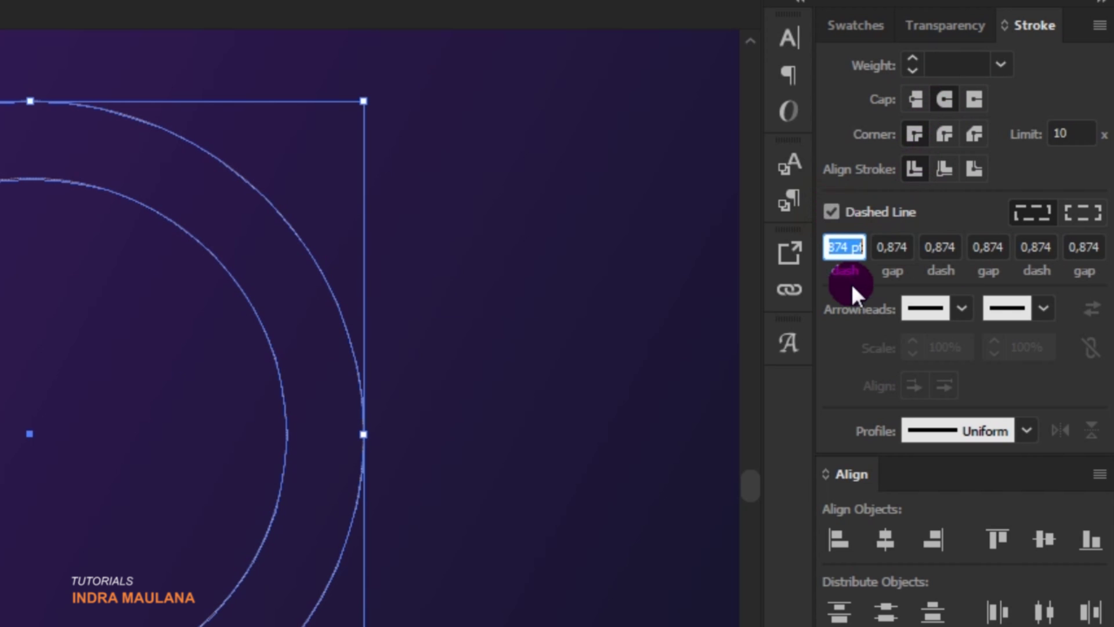
Set all three dash and all three gap values of both circles' dashed stroke to 1 pt
type("1")
left_click(909, 240)
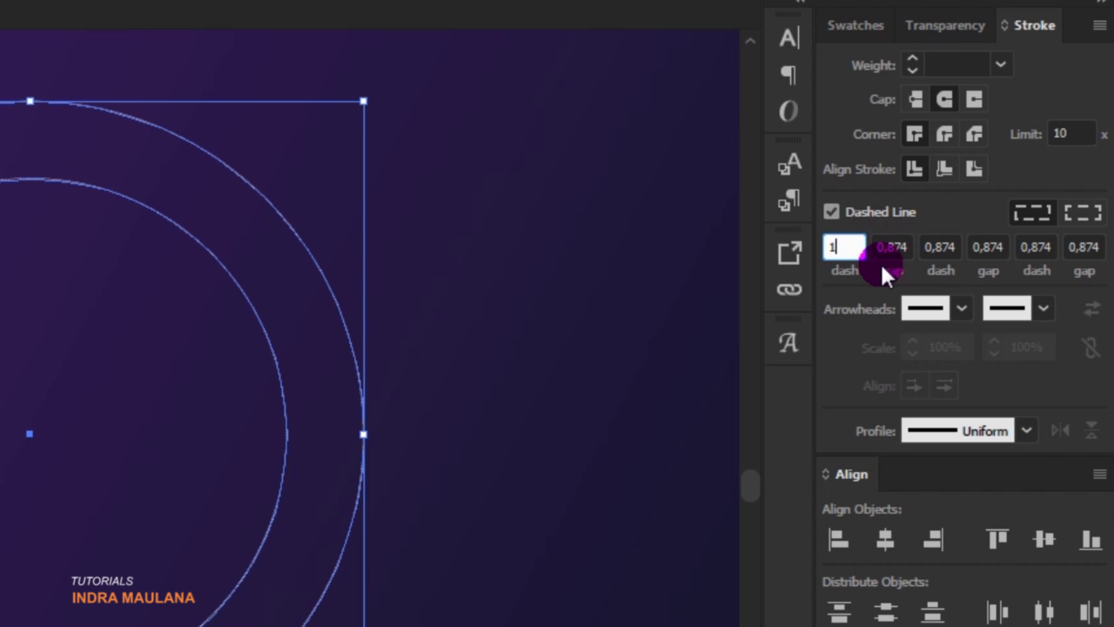
left_click(900, 246)
left_click_drag(907, 248, 868, 261)
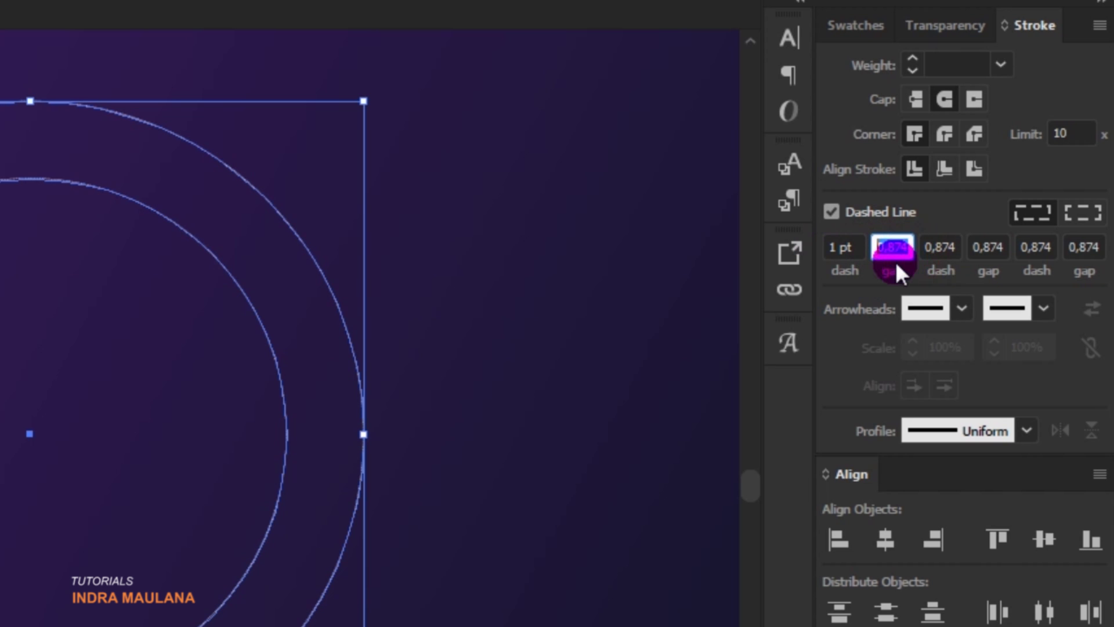
type("1")
left_click(949, 243)
type("1")
key("Return")
left_click(997, 247)
type("1")
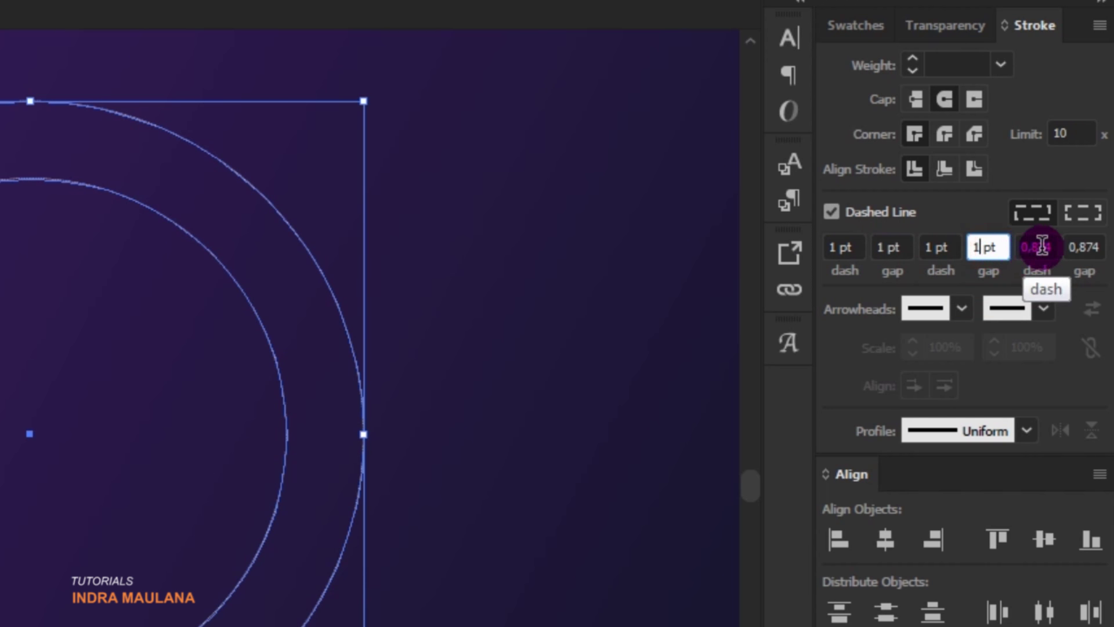
key("Return")
left_click(1044, 248)
type("1")
key("Return")
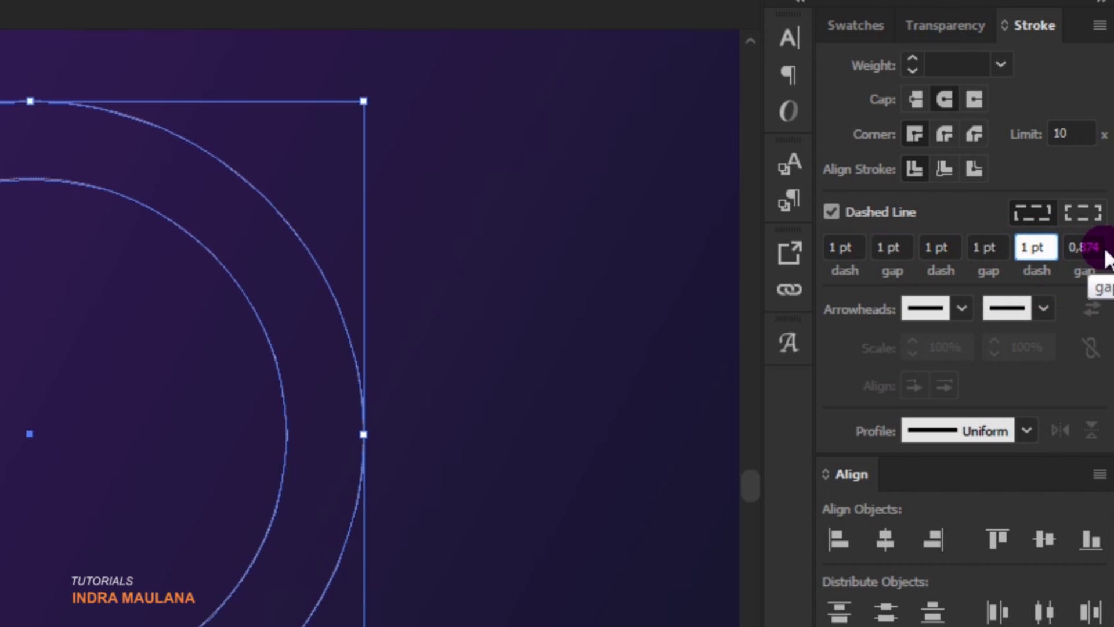
left_click(1091, 248)
type("1pt")
key("Return")
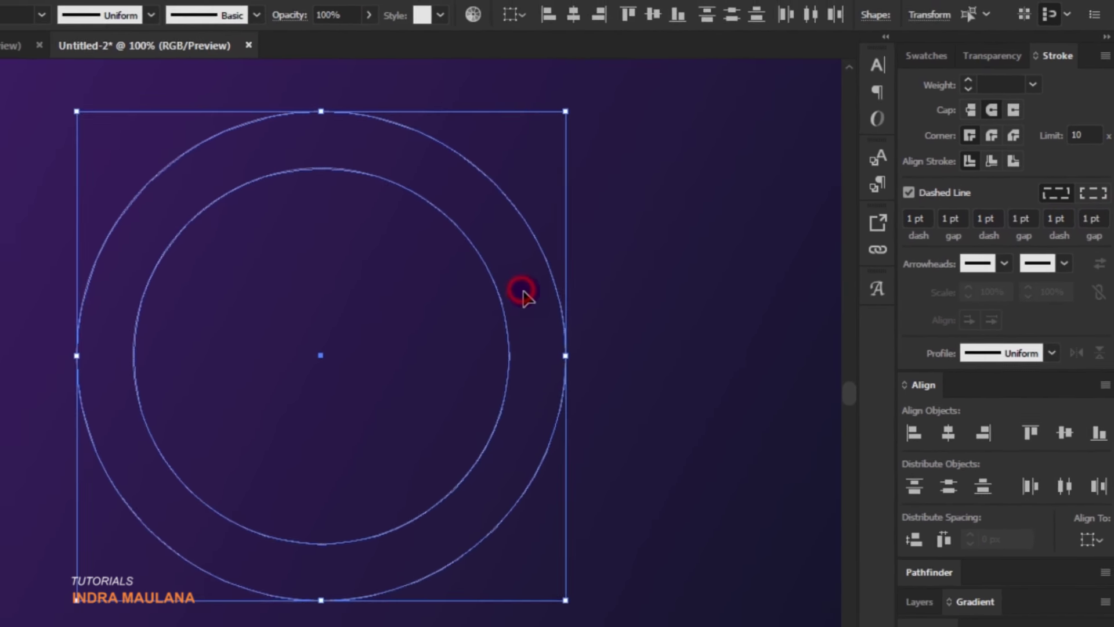
left_click(523, 292)
Enlarge both concentric circles proportionally about their shared centre until the outer one is about 546 px wide
scroll(102, 332, "up", 2)
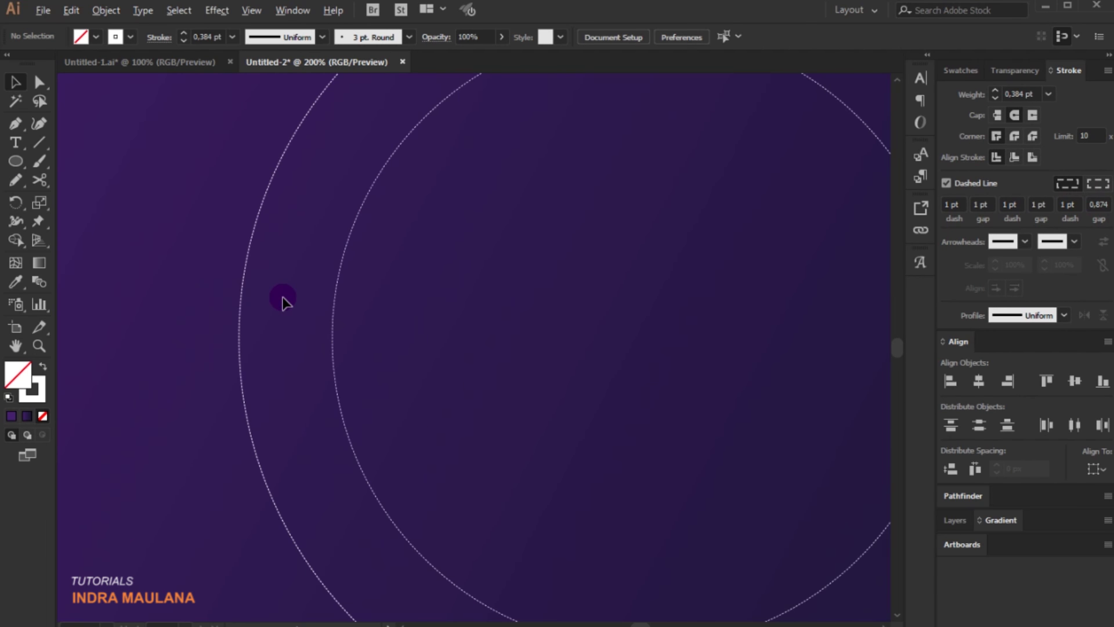
scroll(332, 290, "down", 4)
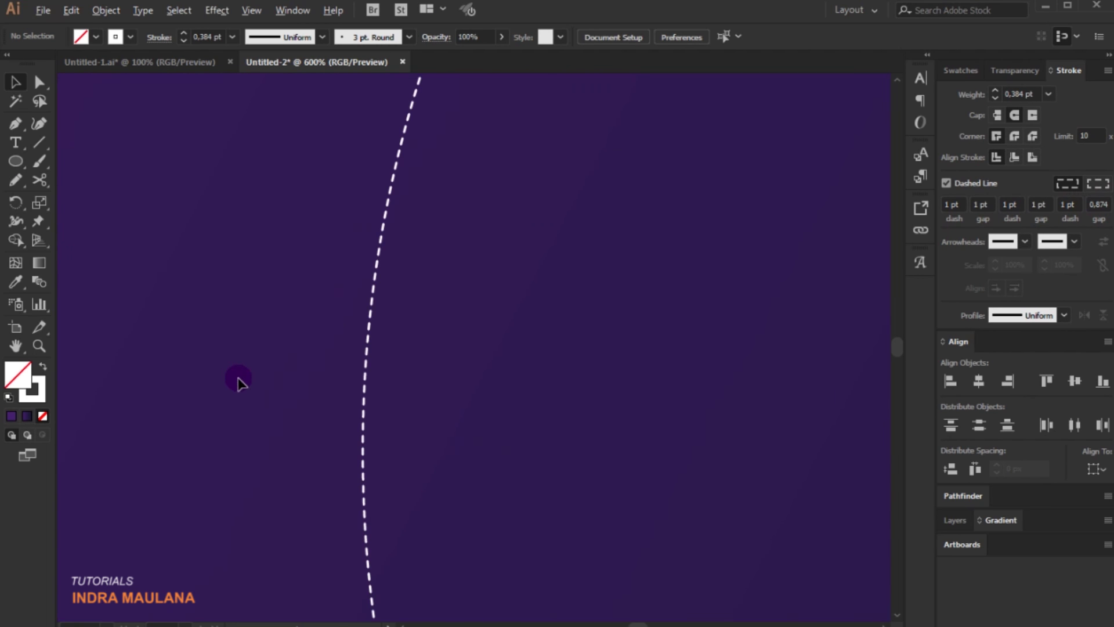
left_click_drag(422, 342, 764, 527)
scroll(763, 526, "down", 2)
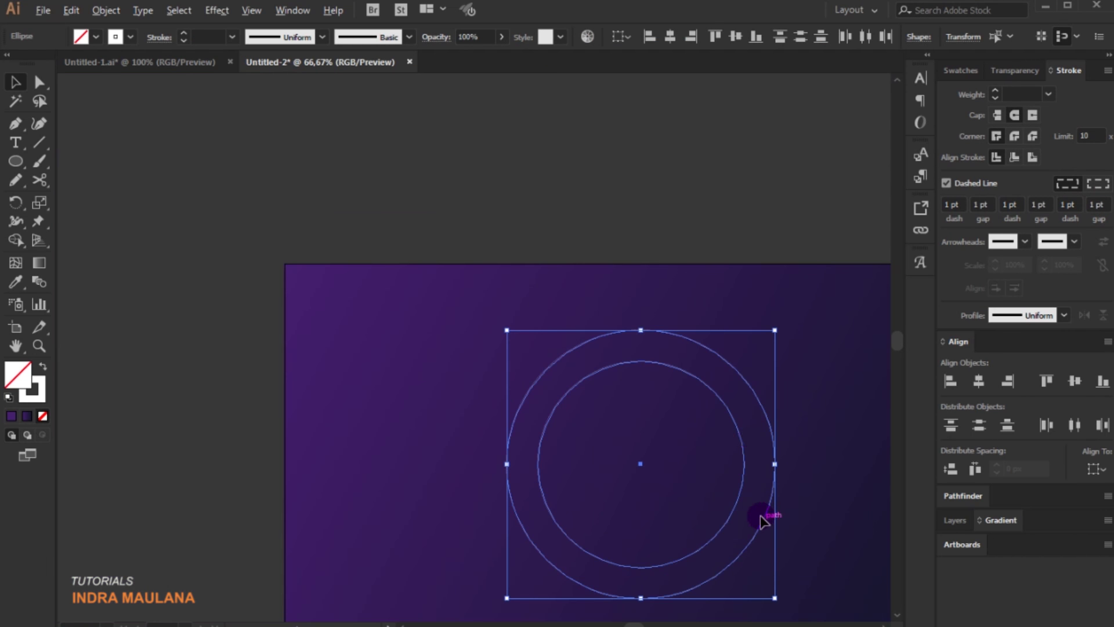
left_click_drag(775, 330, 783, 322)
left_click(829, 362)
left_click_drag(822, 421, 758, 391)
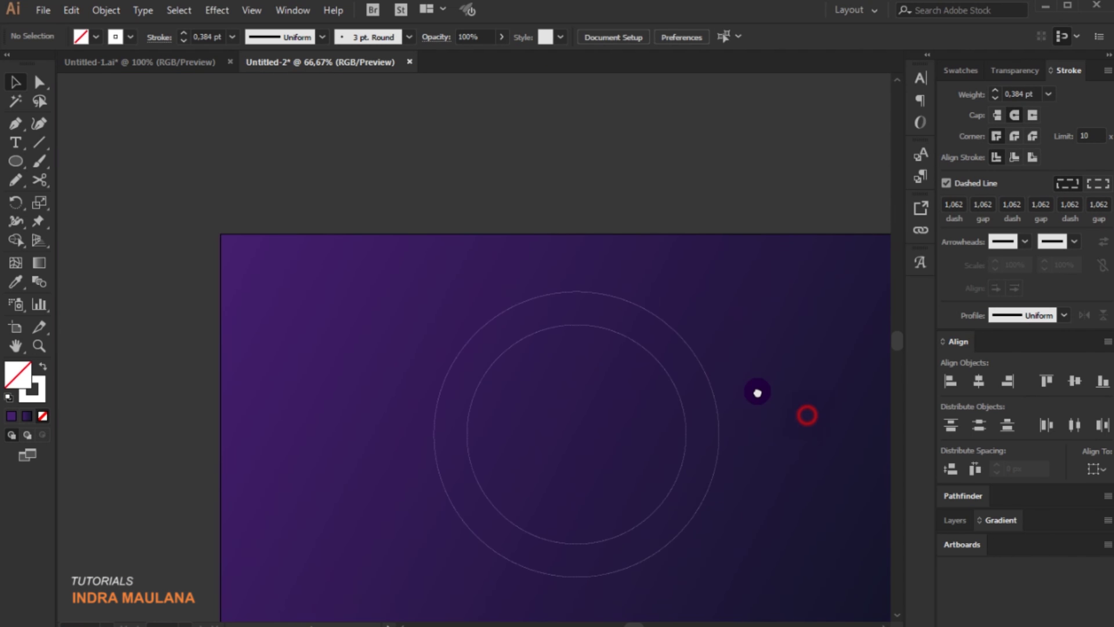
Lower the stroke weight of both circles to 0.25 pt
left_click_drag(737, 526, 485, 342)
left_click(996, 91)
left_click(801, 189)
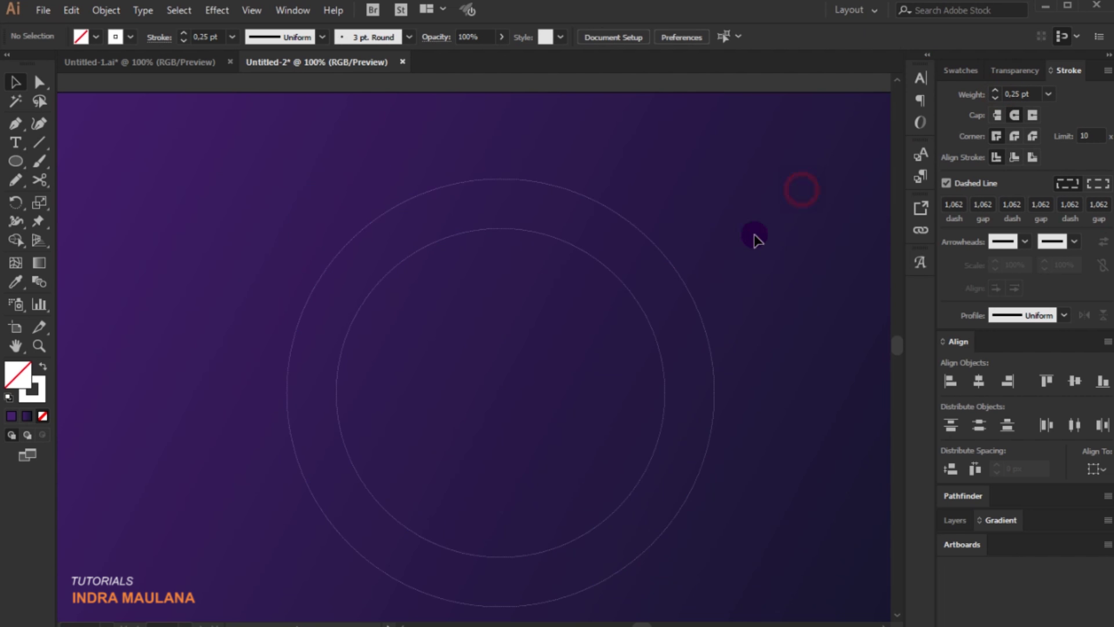
Raise both circles' stroke weight to 0.75 pt and inspect the dashes up close
left_click_drag(361, 159, 743, 436)
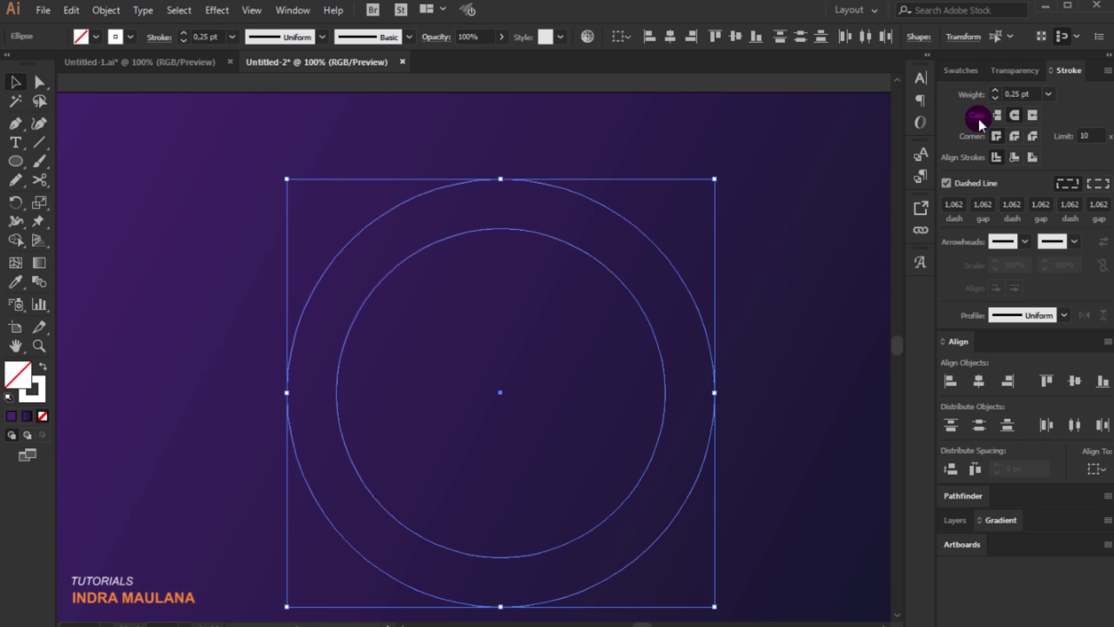
left_click(995, 90)
left_click(996, 90)
left_click(820, 182)
scroll(348, 283, "up", 1)
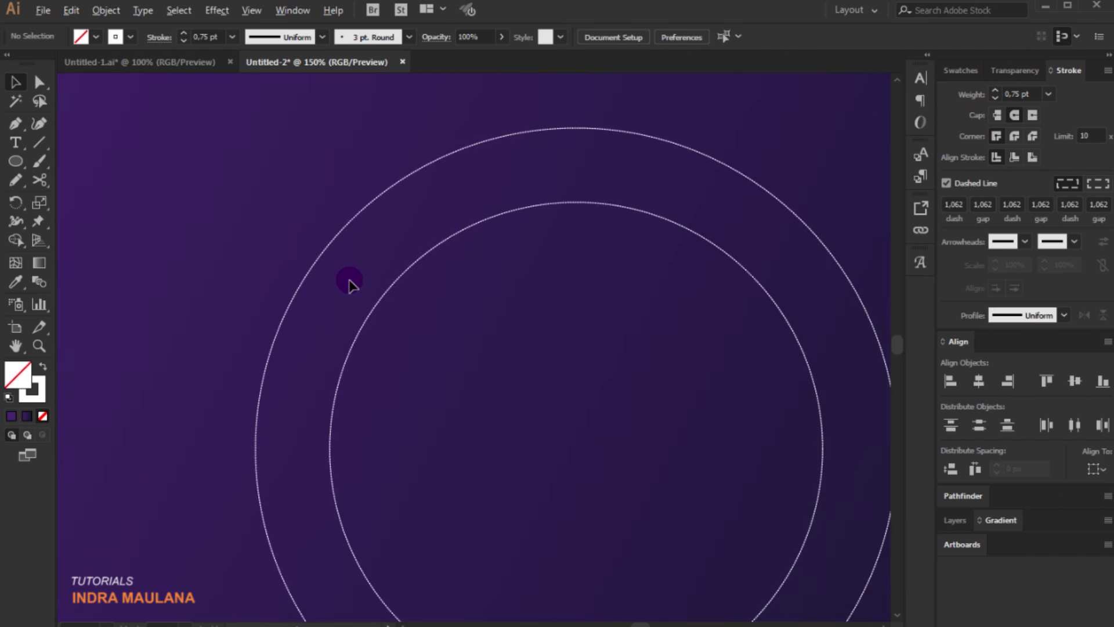
scroll(348, 283, "up", 1)
scroll(296, 224, "up", 2)
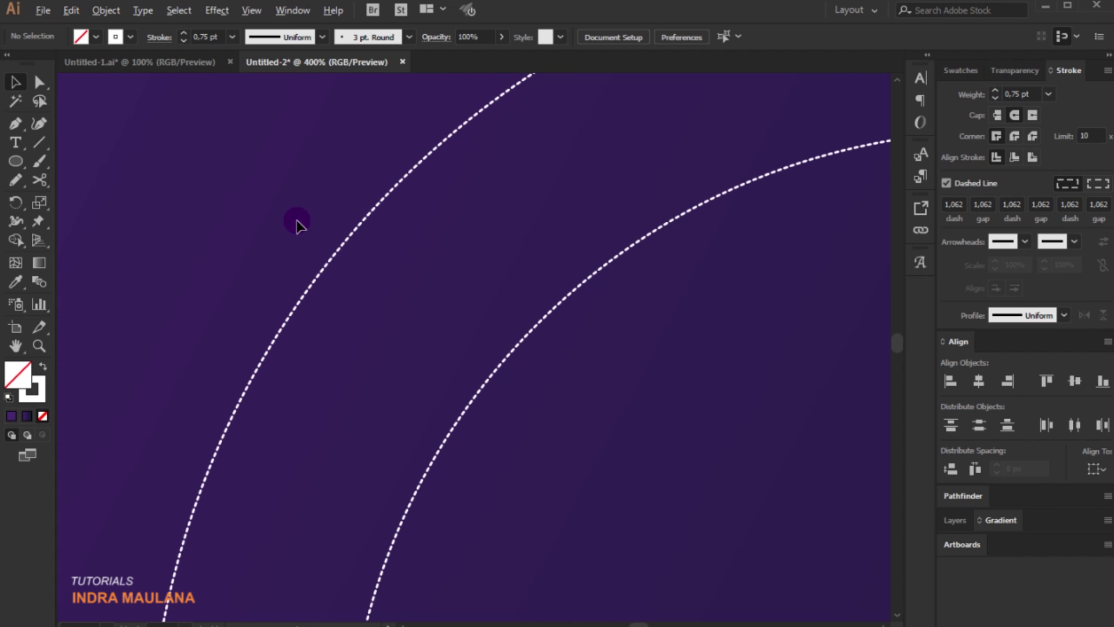
scroll(296, 224, "down", 1)
Set all three dash and all three gap values of both circles' dashed stroke to 2 pt
left_click_drag(289, 199, 575, 385)
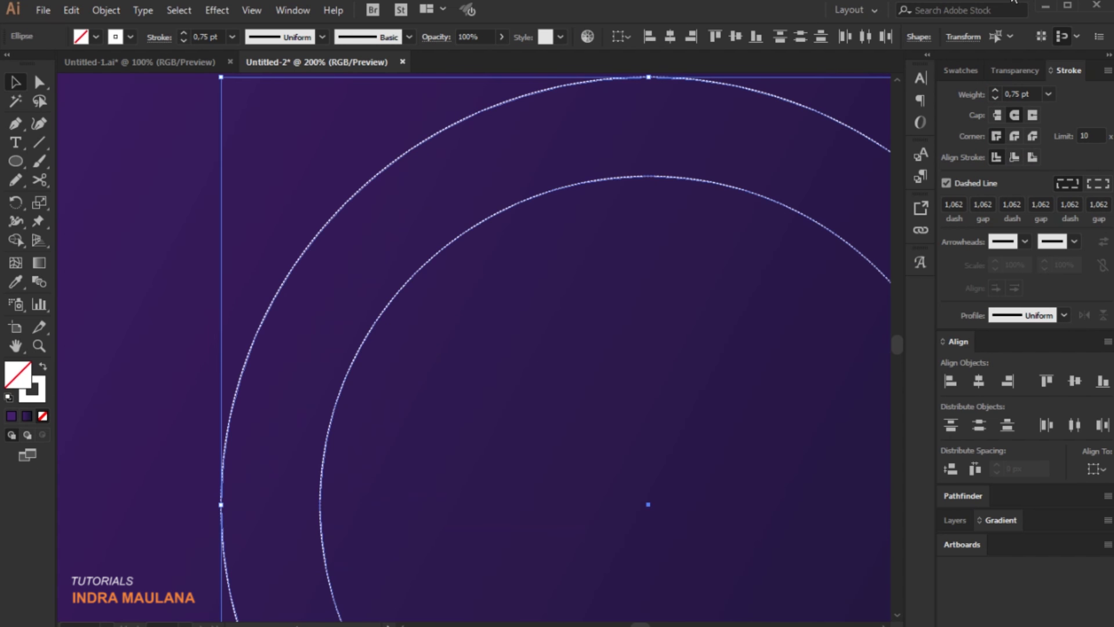
scroll(516, 87, "down", 1)
left_click(237, 171)
left_click_drag(279, 188, 782, 462)
left_click(963, 202)
type("2pt")
left_click(990, 203)
type("2pt2pt")
left_click(1038, 205)
type("2pt")
left_click(1067, 204)
type("2pt")
left_click(1096, 205)
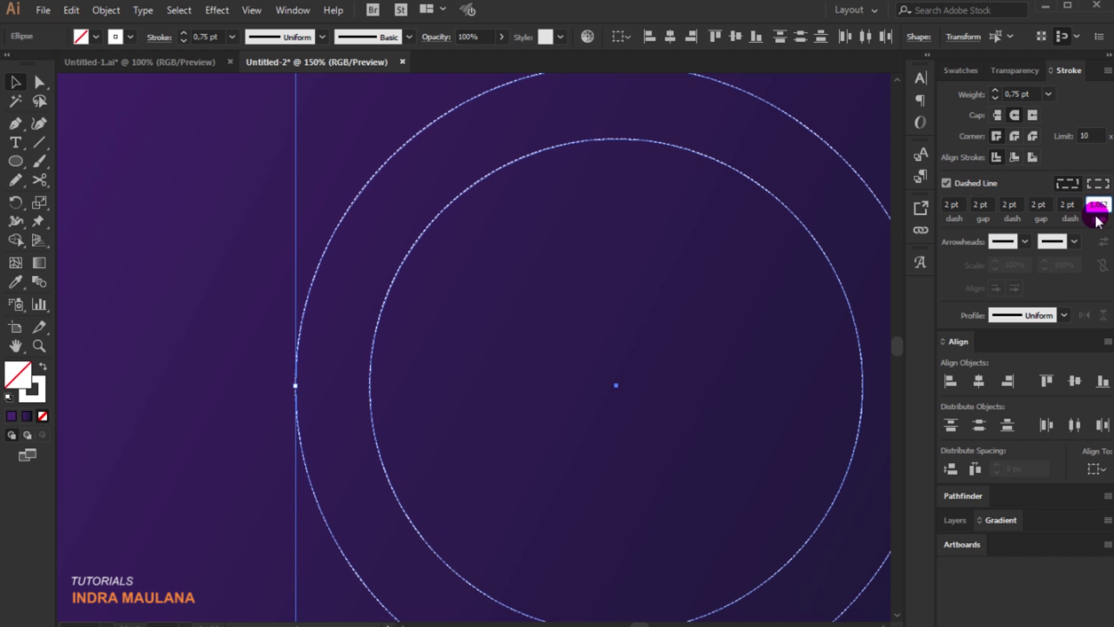
left_click(608, 287)
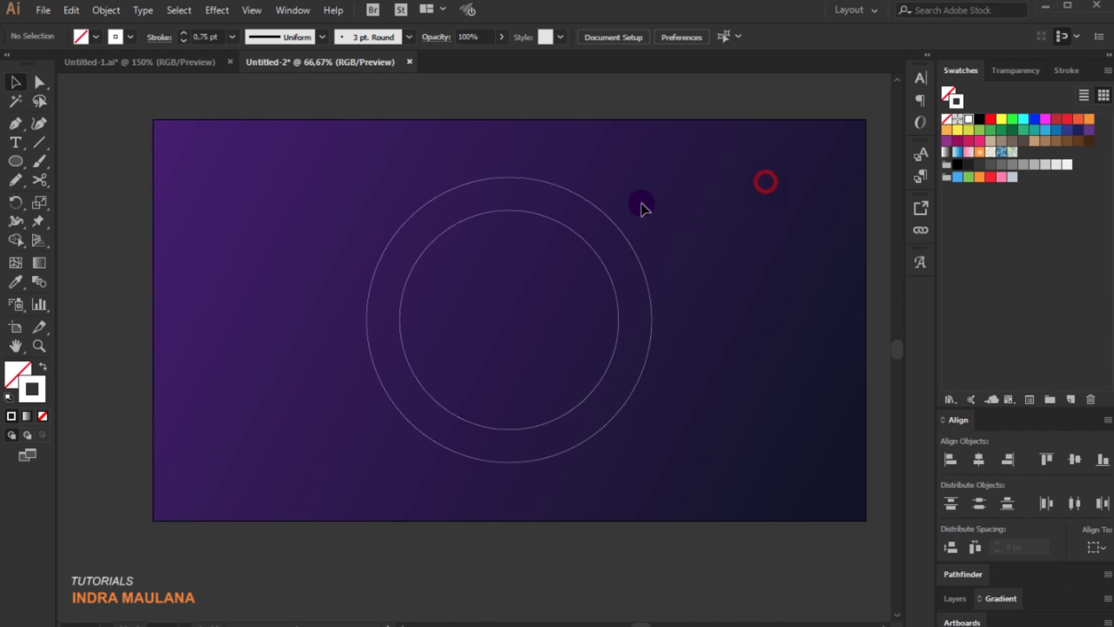
Set the stroke weight of both dashed circles to 0.25 pt
left_click(542, 216)
left_click_drag(447, 138, 549, 287)
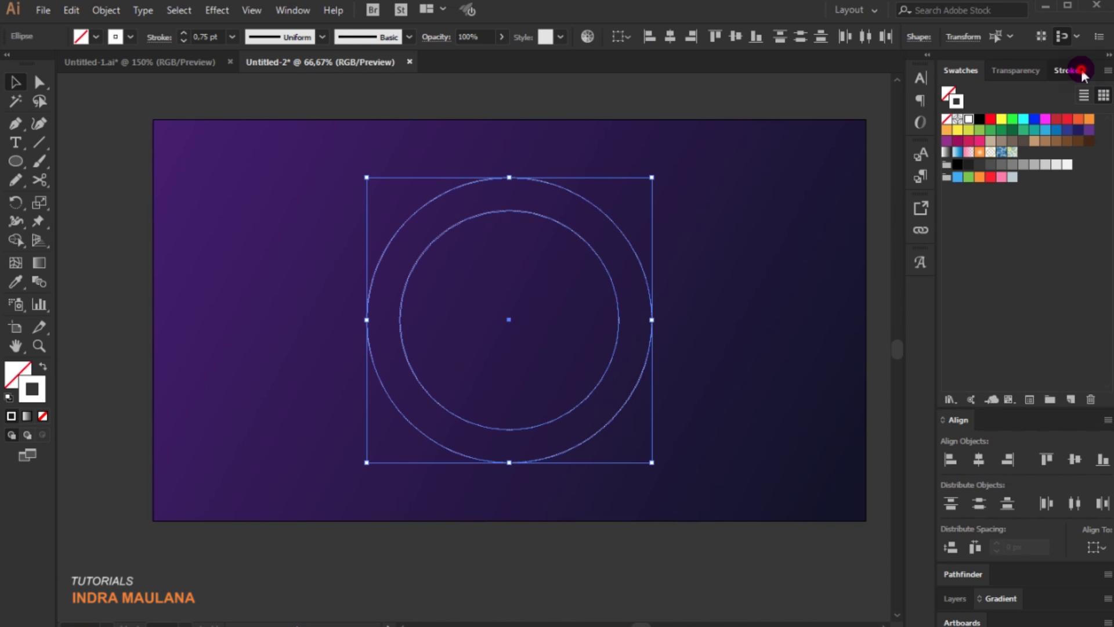
left_click(1080, 70)
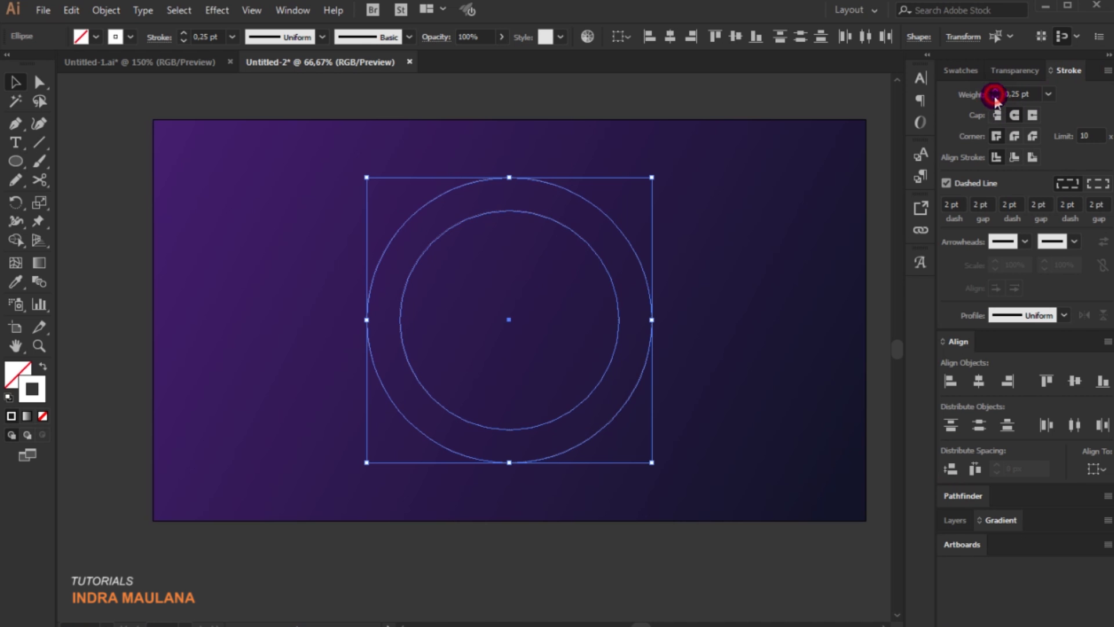
left_click(753, 145)
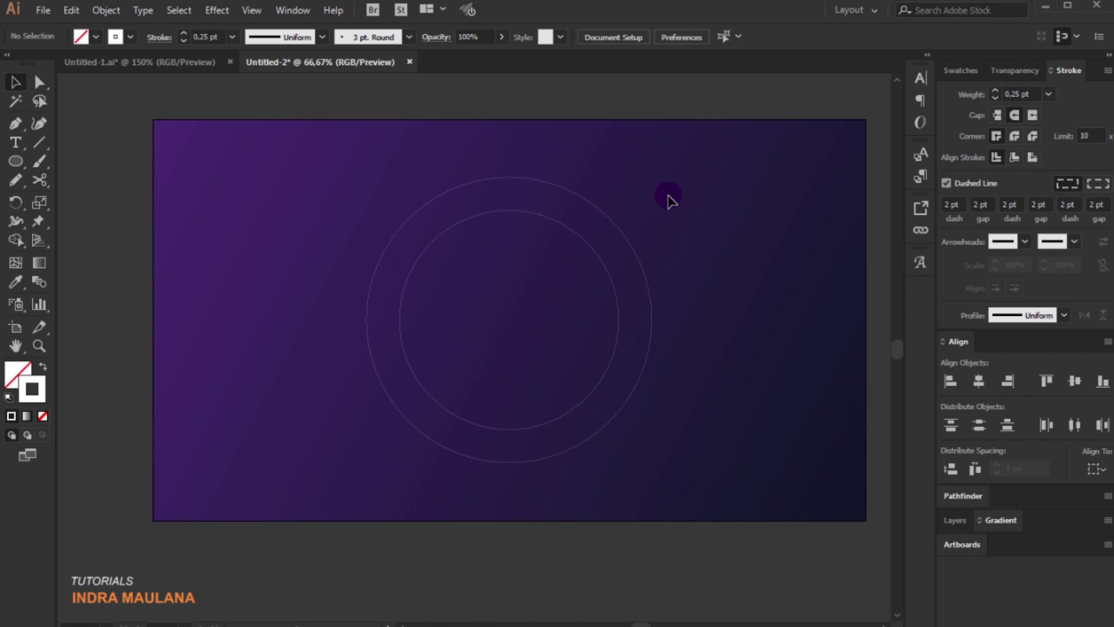
Copy both dashed circles to the clipboard and deselect them
left_click_drag(390, 164, 733, 468)
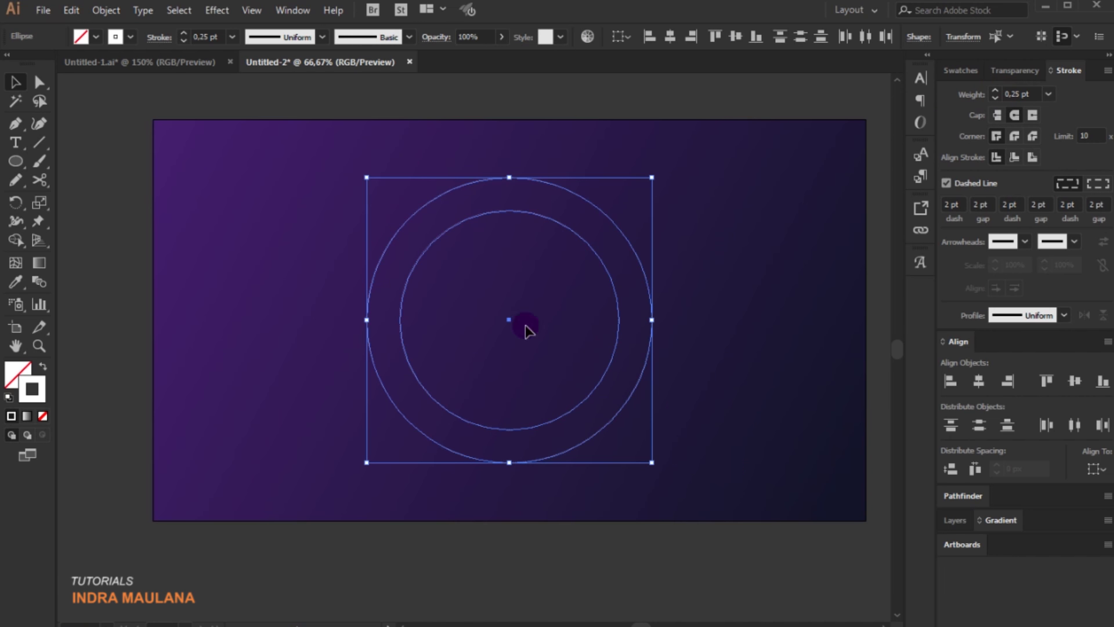
left_click(71, 10)
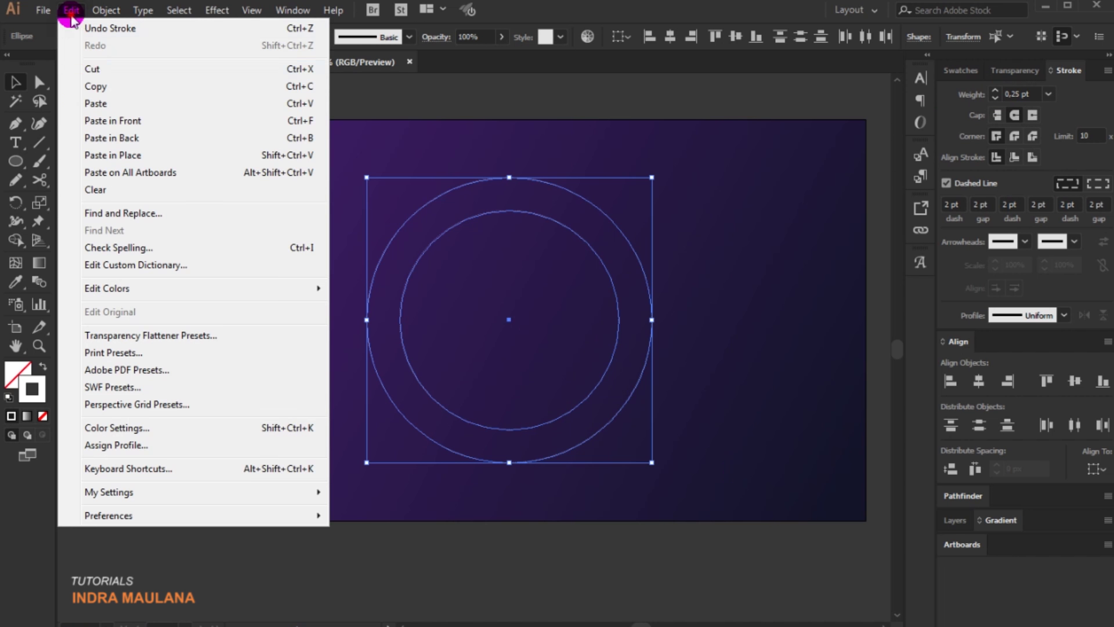
left_click(93, 87)
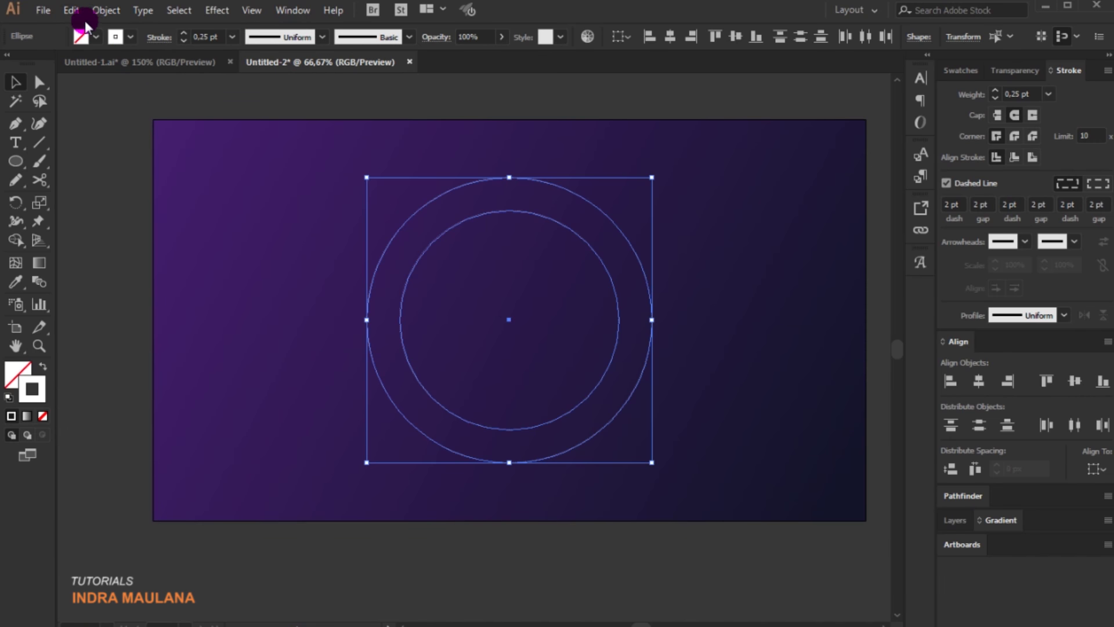
left_click(751, 344)
Change the inner circle's stroke colour to the bright cyan swatch
left_click(545, 217)
left_click(960, 70)
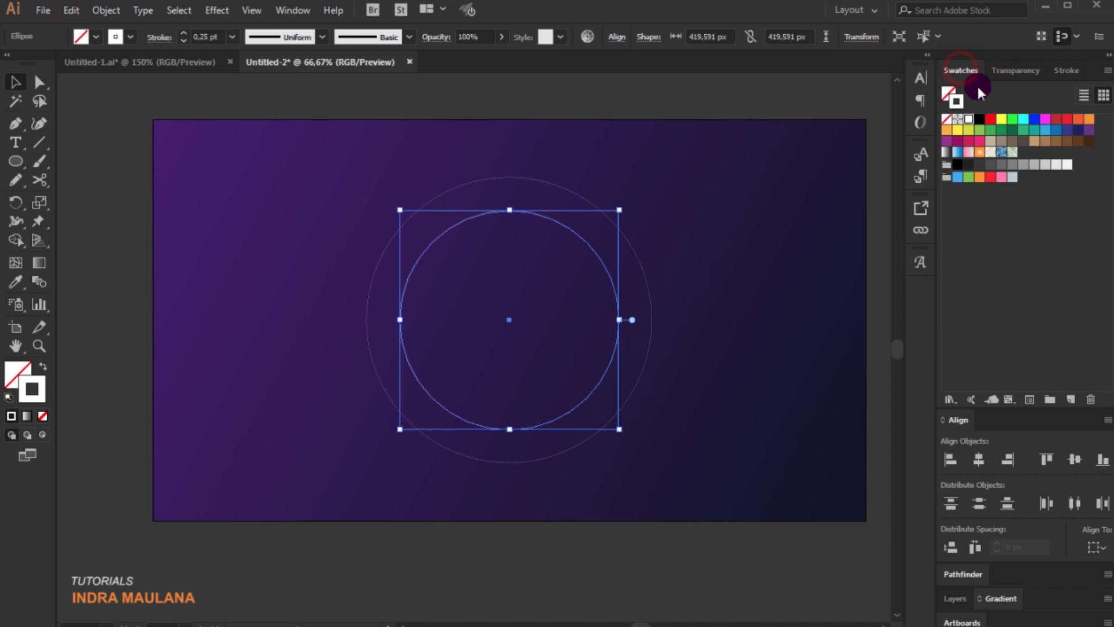
left_click(1025, 118)
left_click(774, 210)
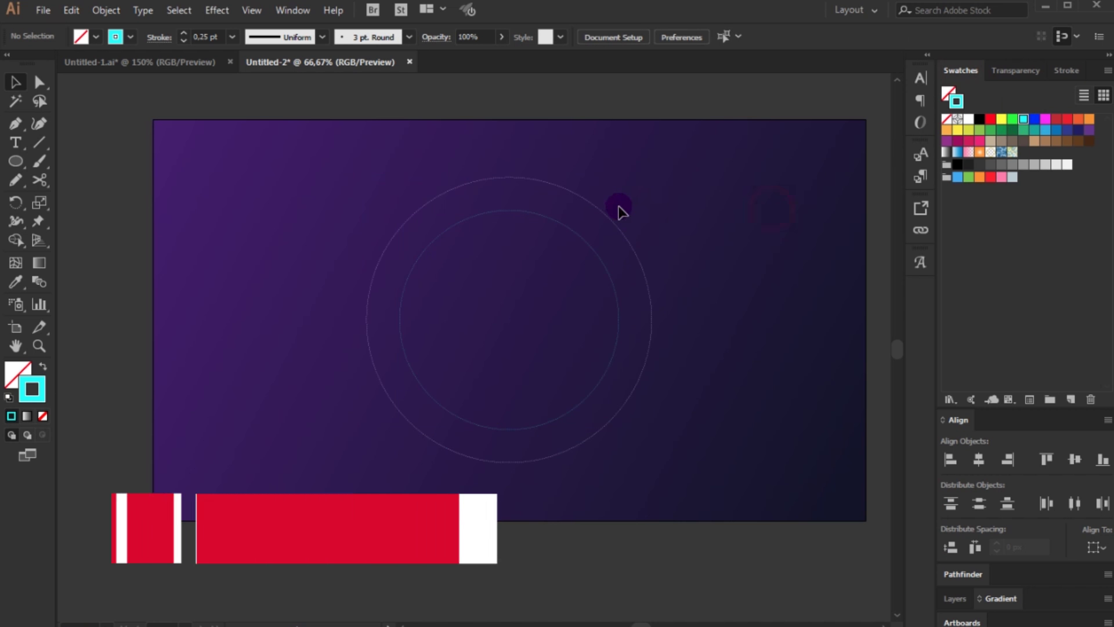
Change the outer circle's stroke colour to the medium blue swatch
left_click(596, 206)
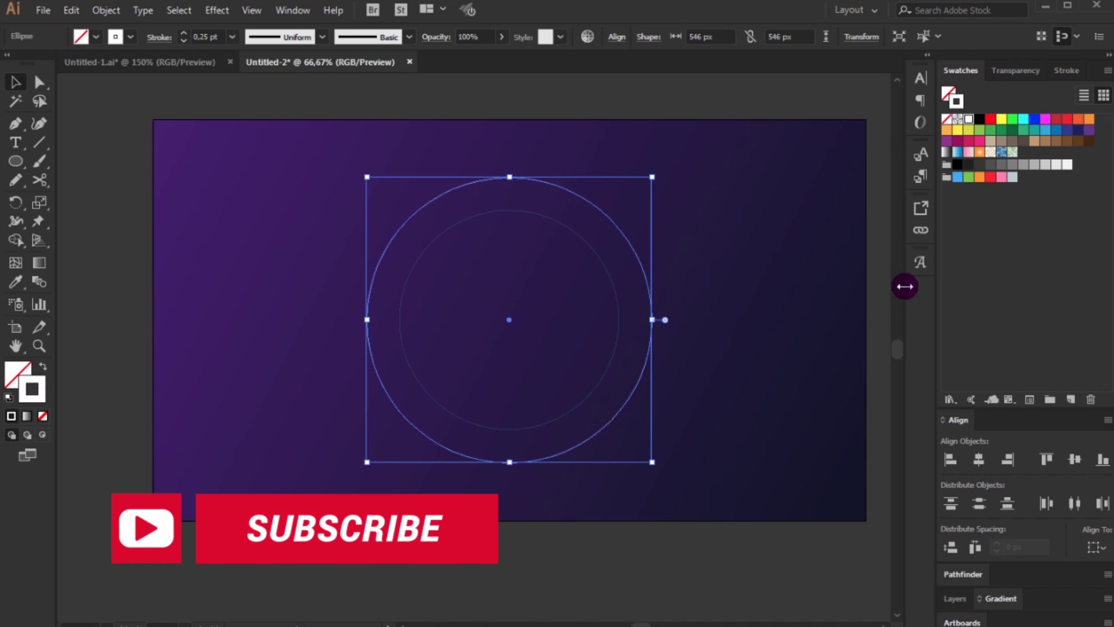
left_click(1057, 130)
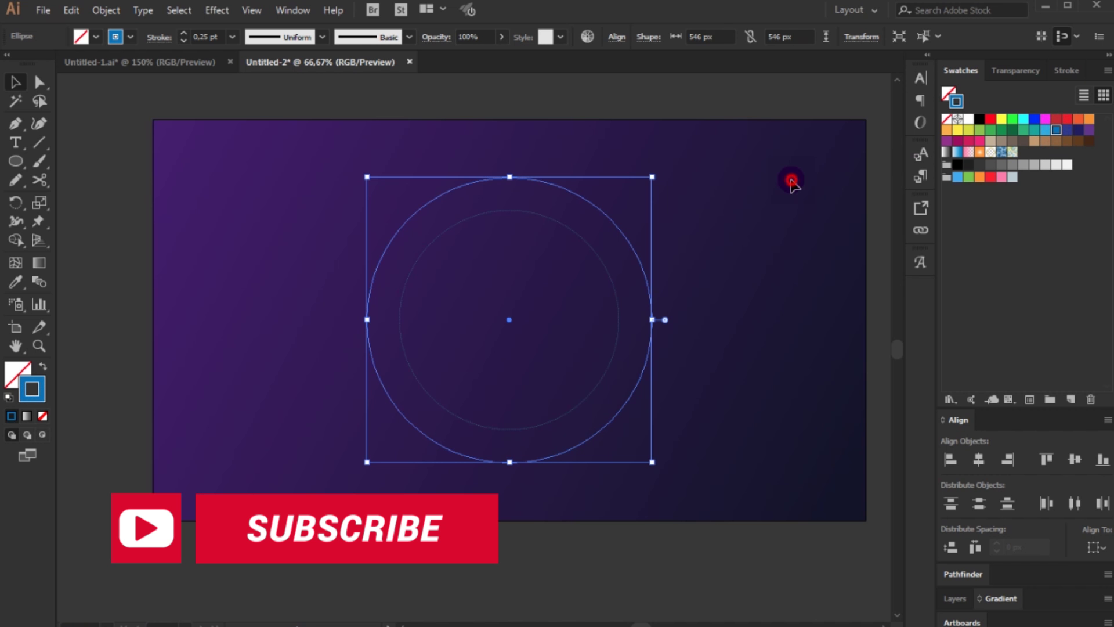
left_click(791, 179)
Select the cyan and blue circles and make a blend between them
left_click_drag(645, 172, 409, 481)
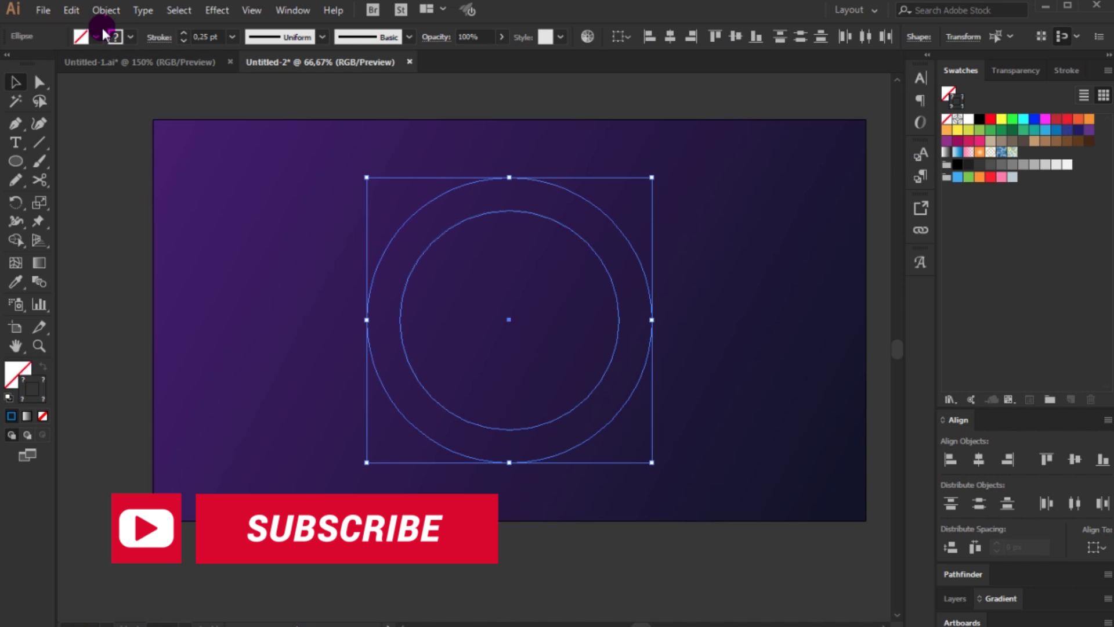
left_click(106, 10)
mouse_move(266, 422)
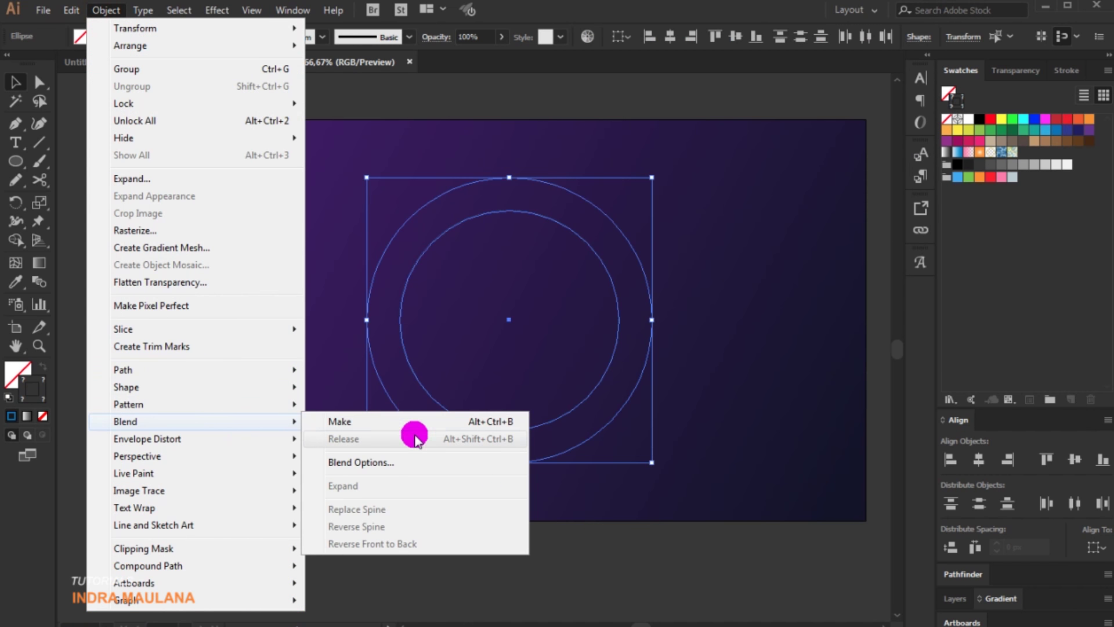
left_click(428, 421)
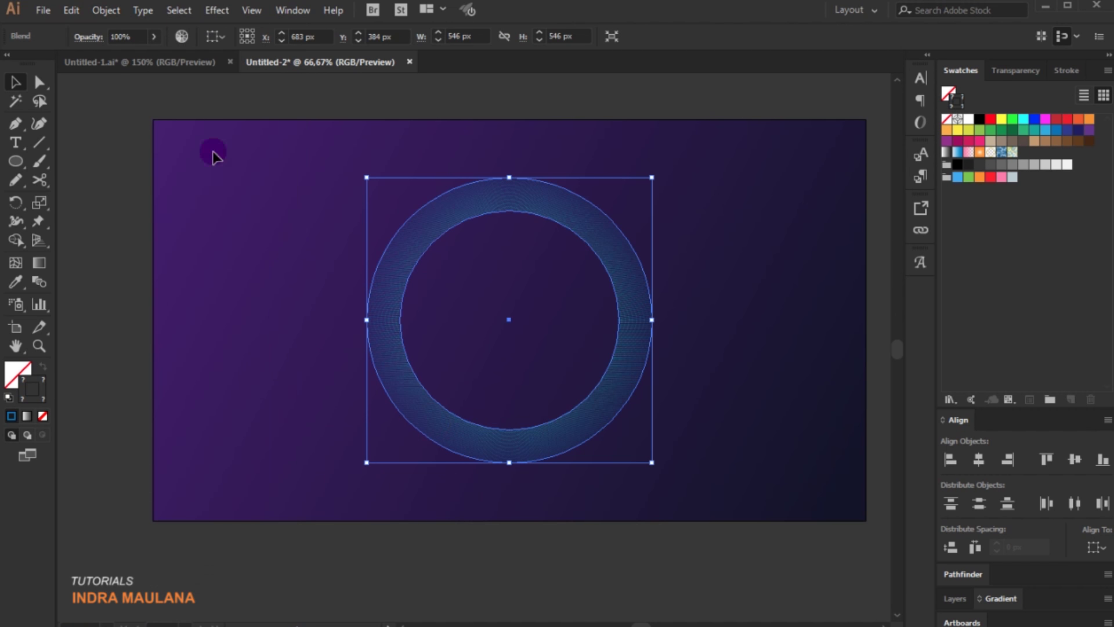
Set the circle blend's spacing to 30 specified steps with preview on, and deselect the blend
left_click(106, 9)
mouse_move(233, 388)
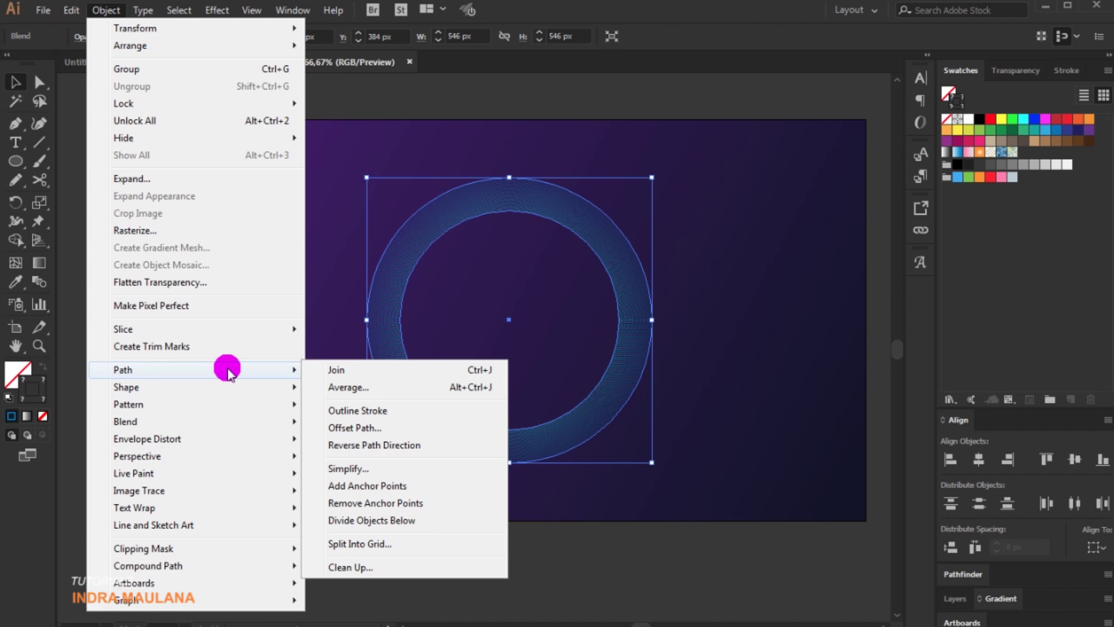
mouse_move(240, 419)
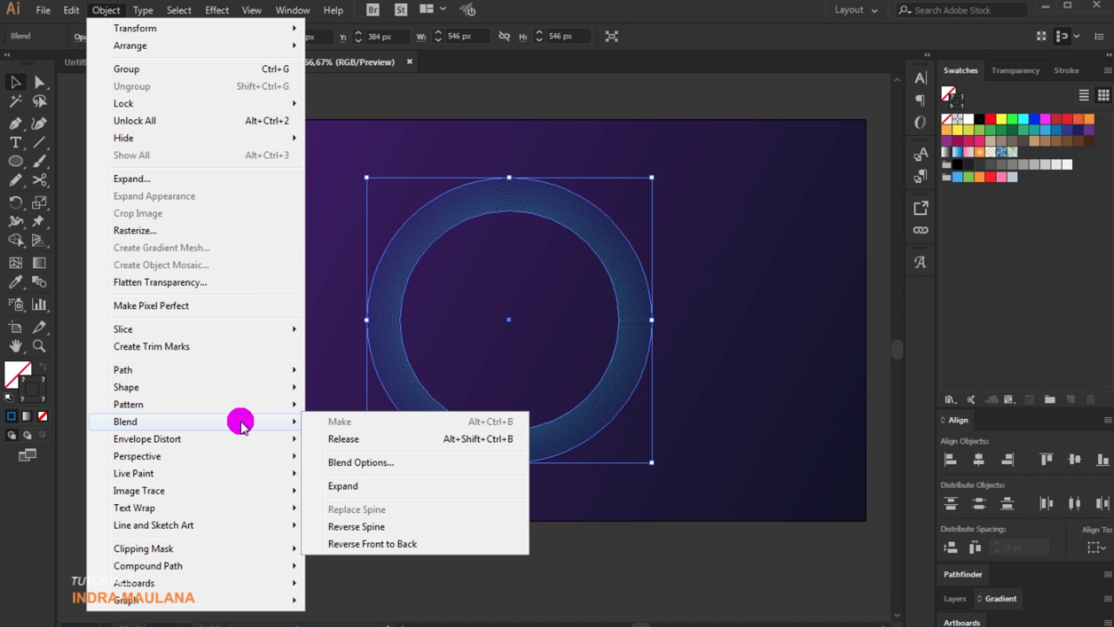
left_click(369, 463)
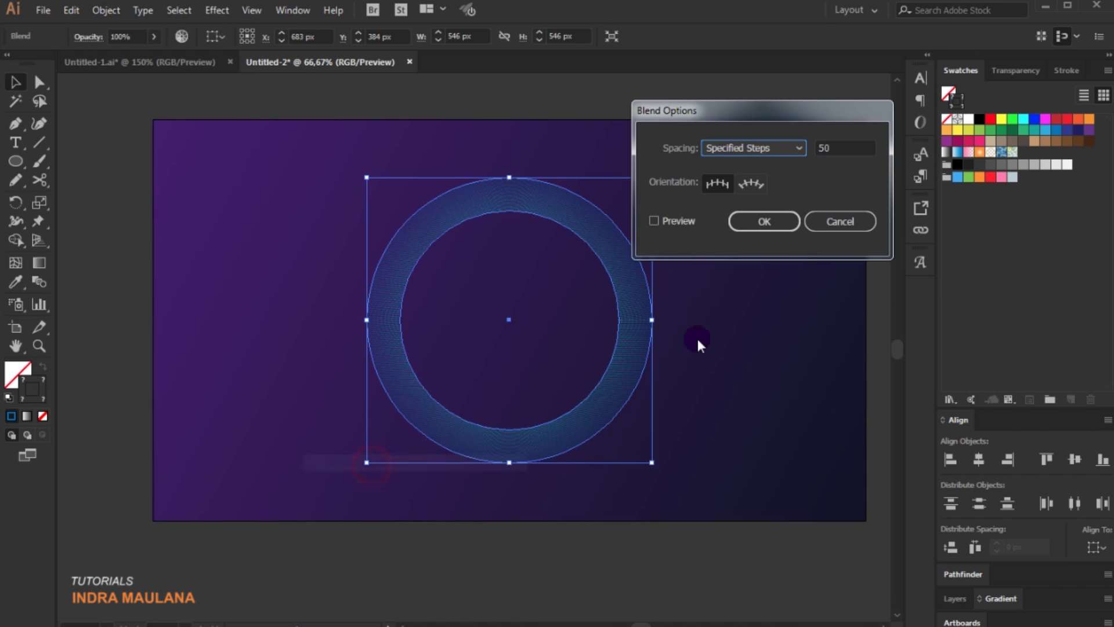
left_click(655, 218)
left_click_drag(744, 108, 828, 104)
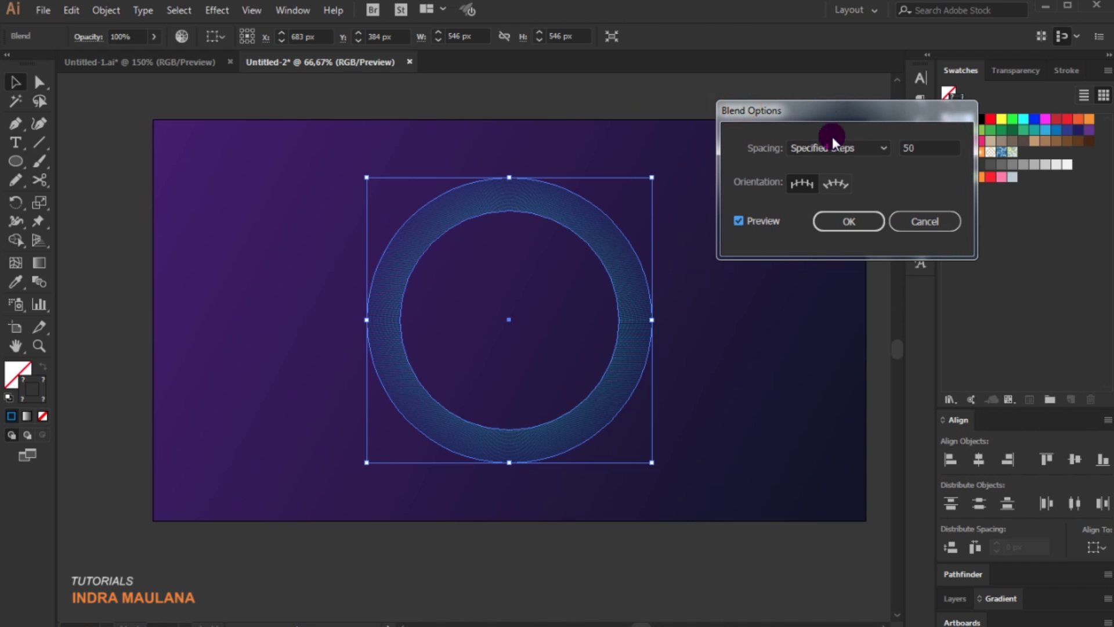
left_click(833, 149)
left_click(828, 183)
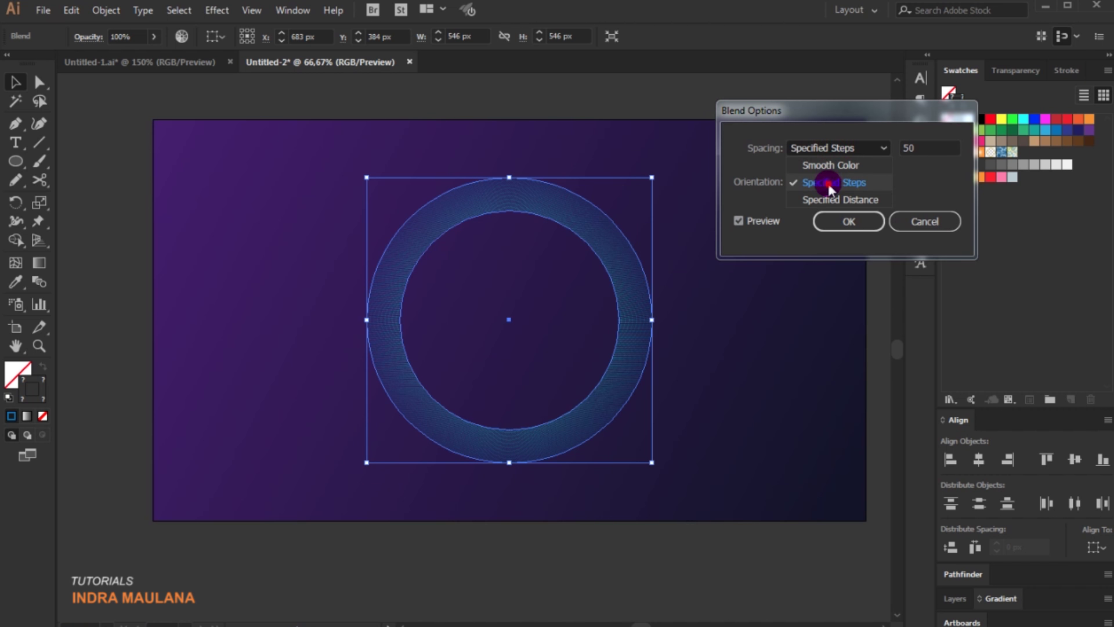
left_click(911, 150)
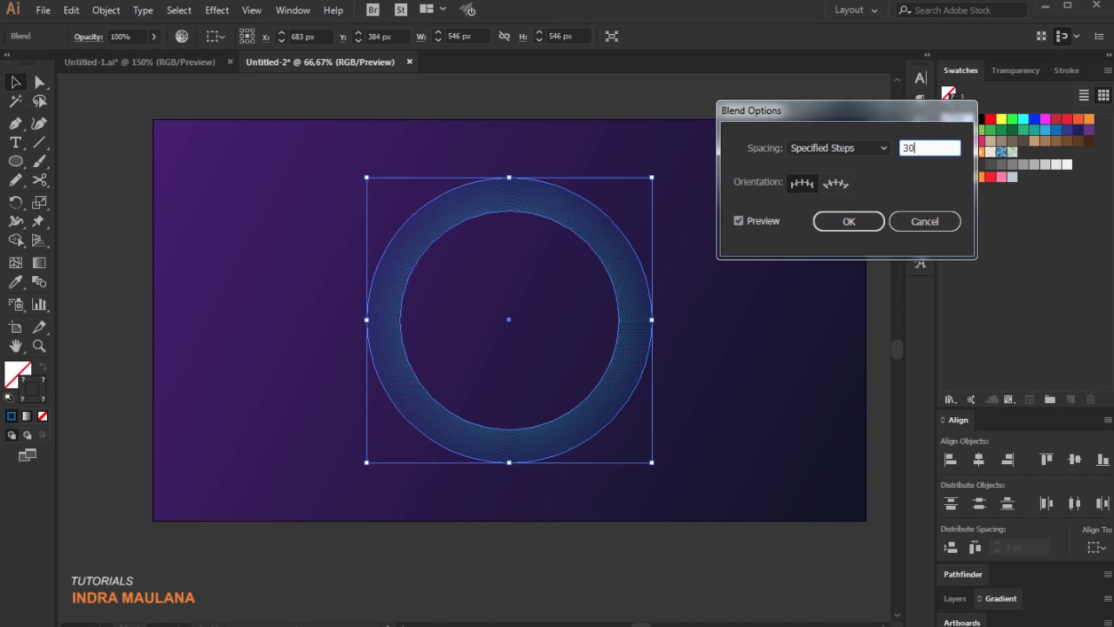
left_click(754, 218)
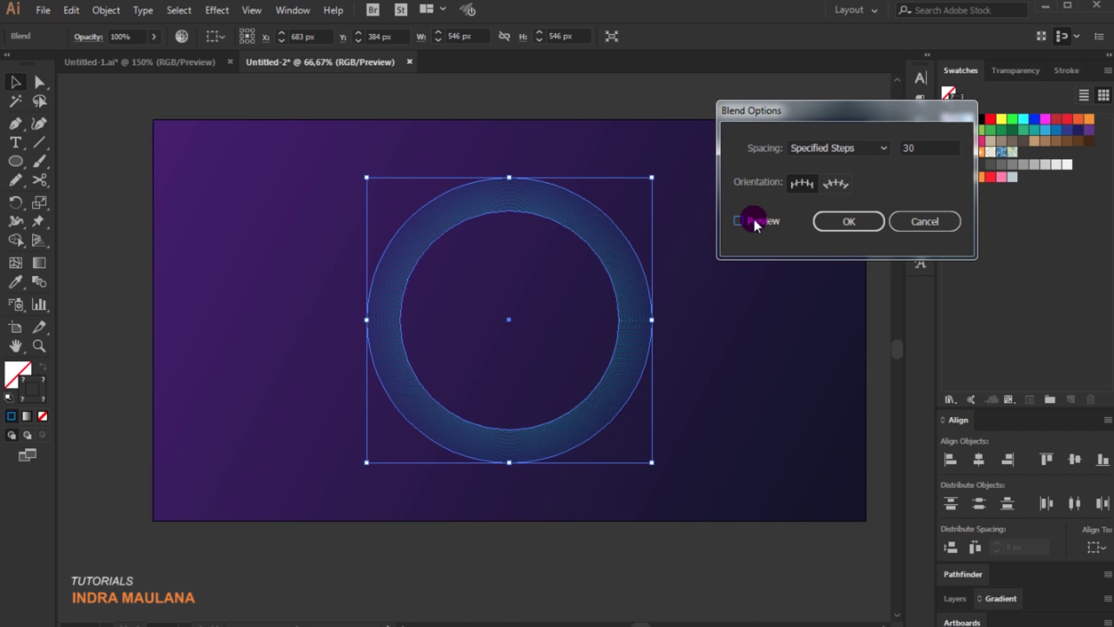
left_click(737, 221)
left_click(835, 221)
left_click(743, 316)
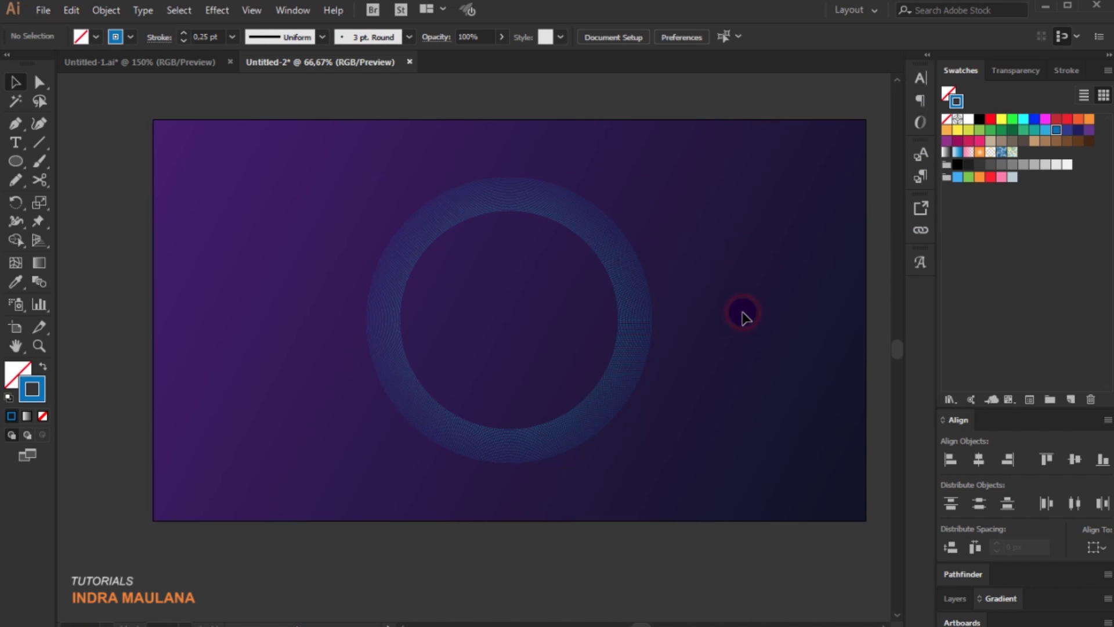
Move the right anchor point of the blend's outer circle up and outward to about X 1001 px, Y 143 px
key("ctrl+1")
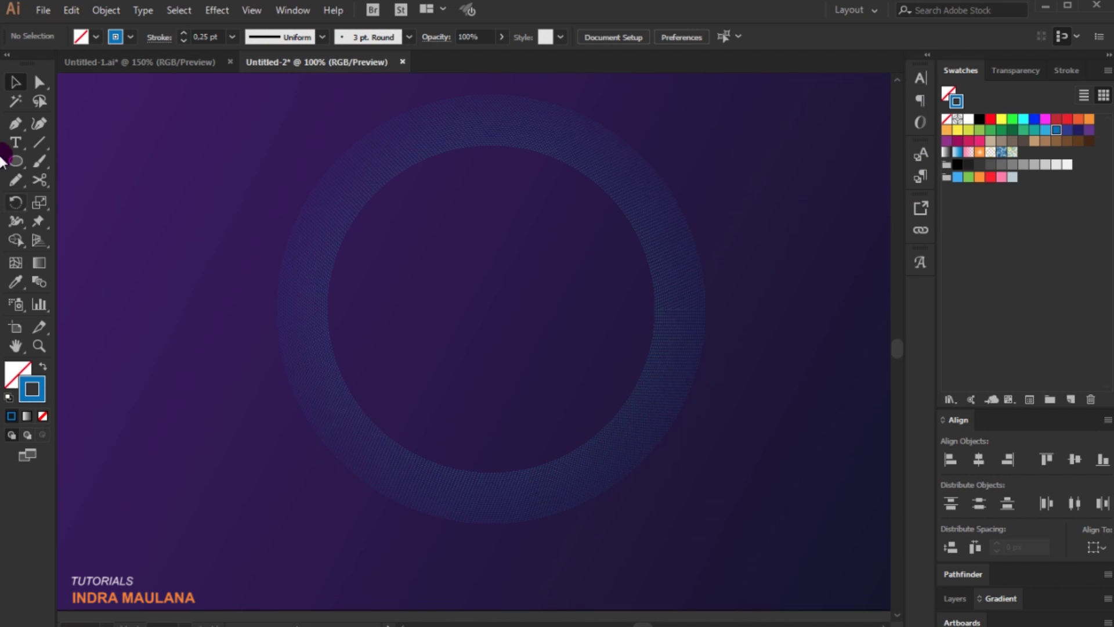
left_click(572, 107)
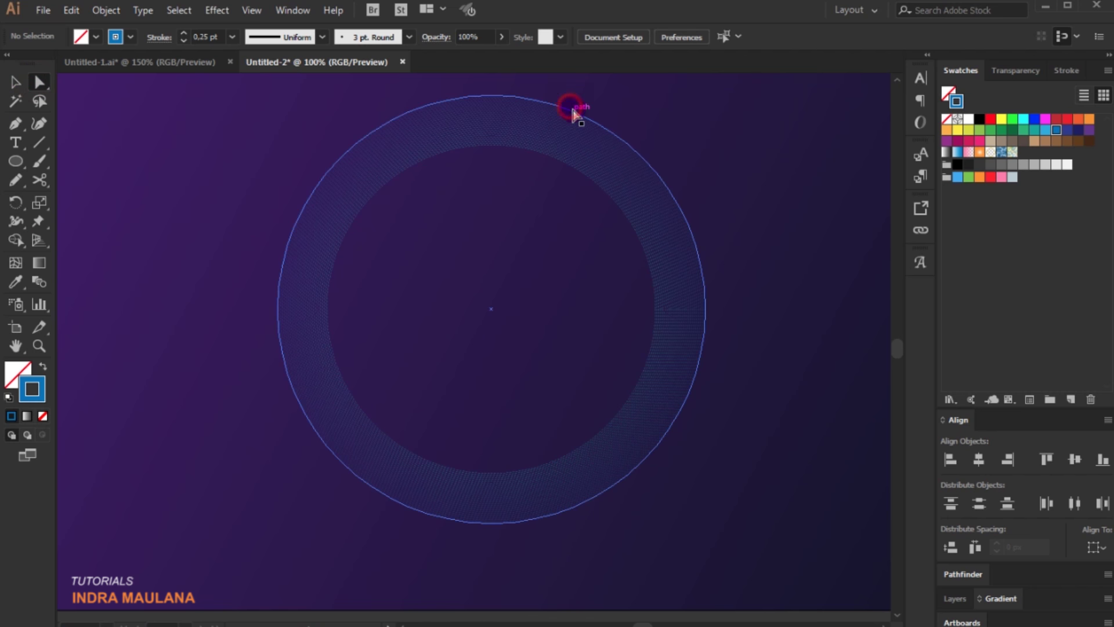
left_click_drag(704, 309, 780, 158)
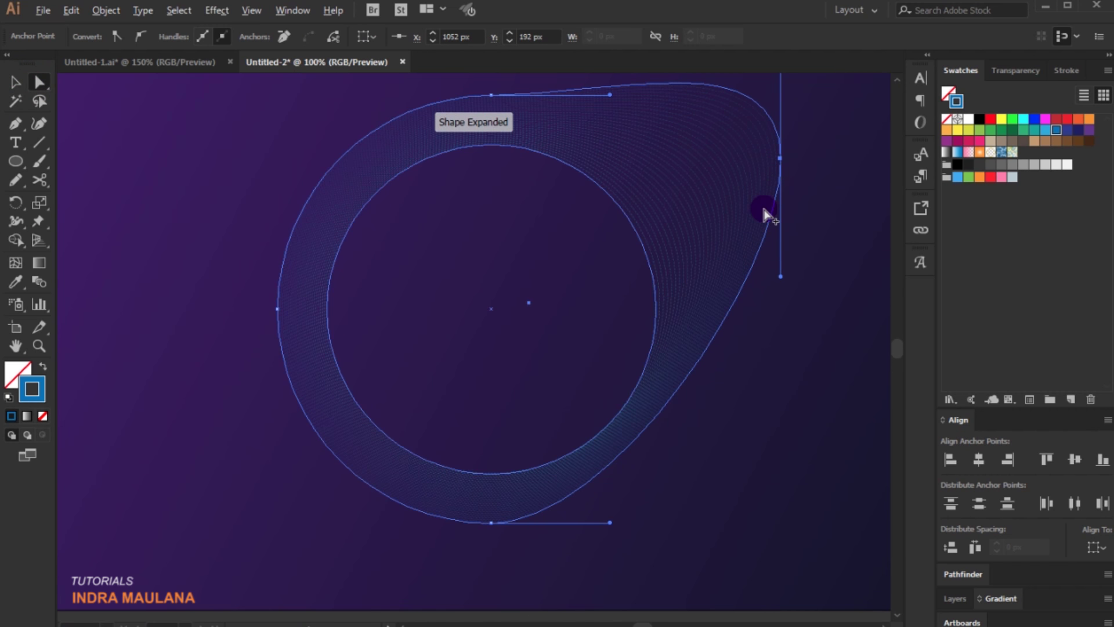
key("ctrl+minus")
left_click(779, 307)
left_click(772, 174)
left_click_drag(777, 177, 762, 153)
key("ctrl+z")
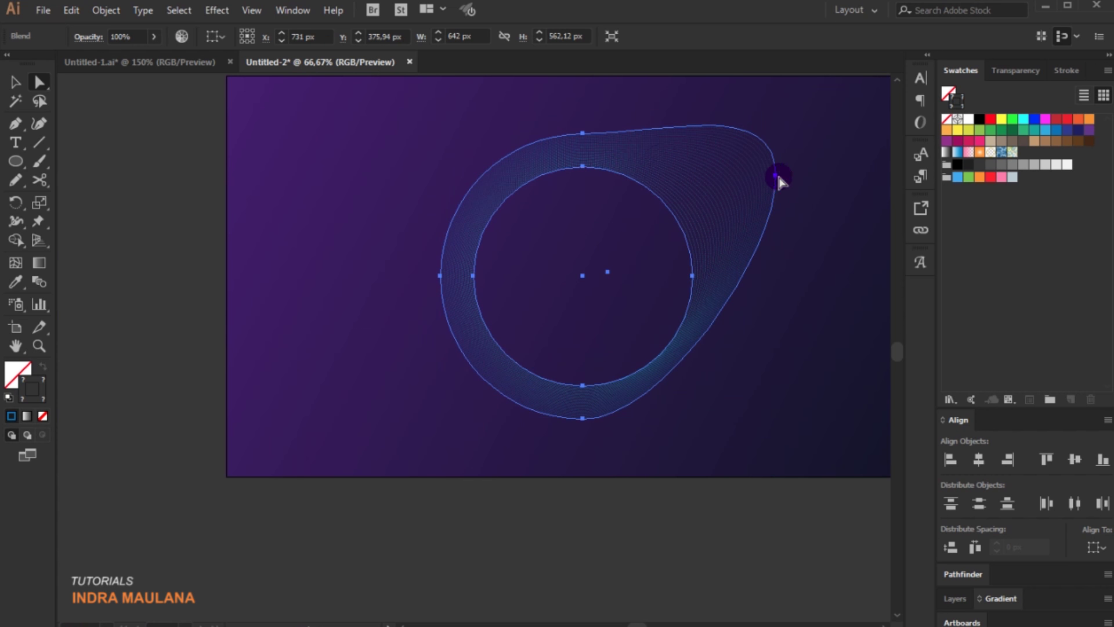
left_click_drag(776, 176, 749, 149)
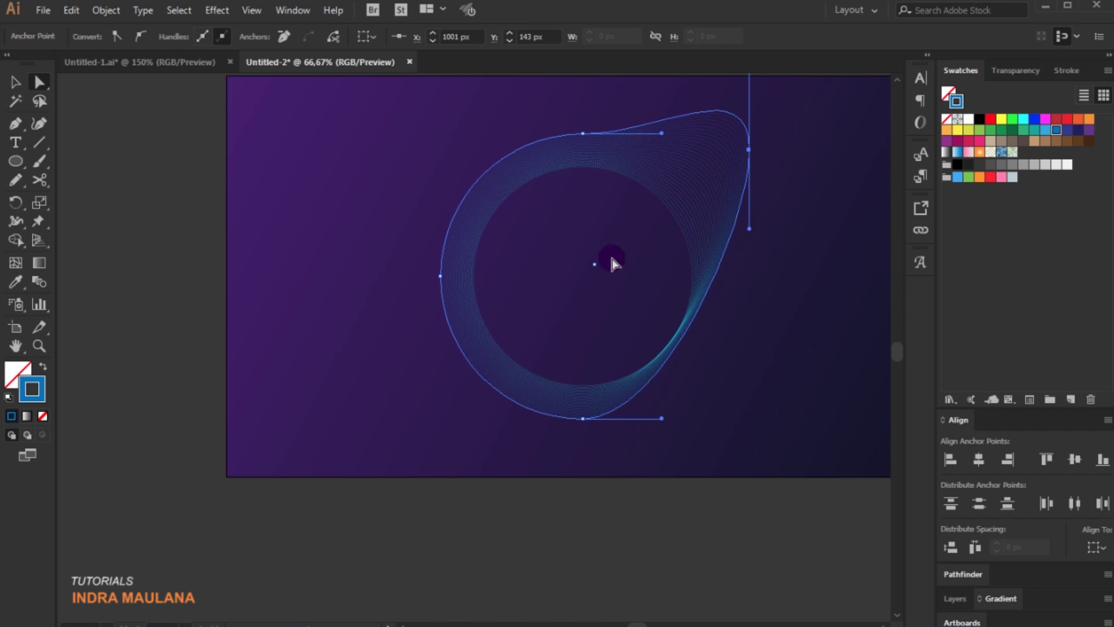
Move the outer path's bottom anchor point to about X 715 px, Y 606 px and stretch its right handle outward and slightly down
left_click_drag(443, 278, 441, 276)
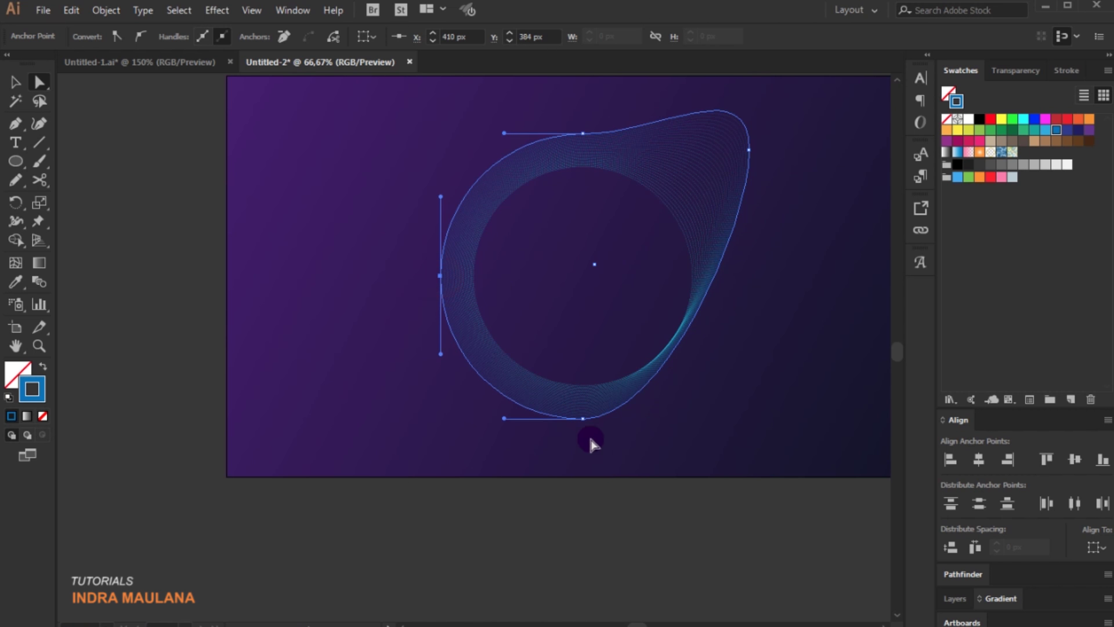
left_click_drag(589, 413, 598, 392)
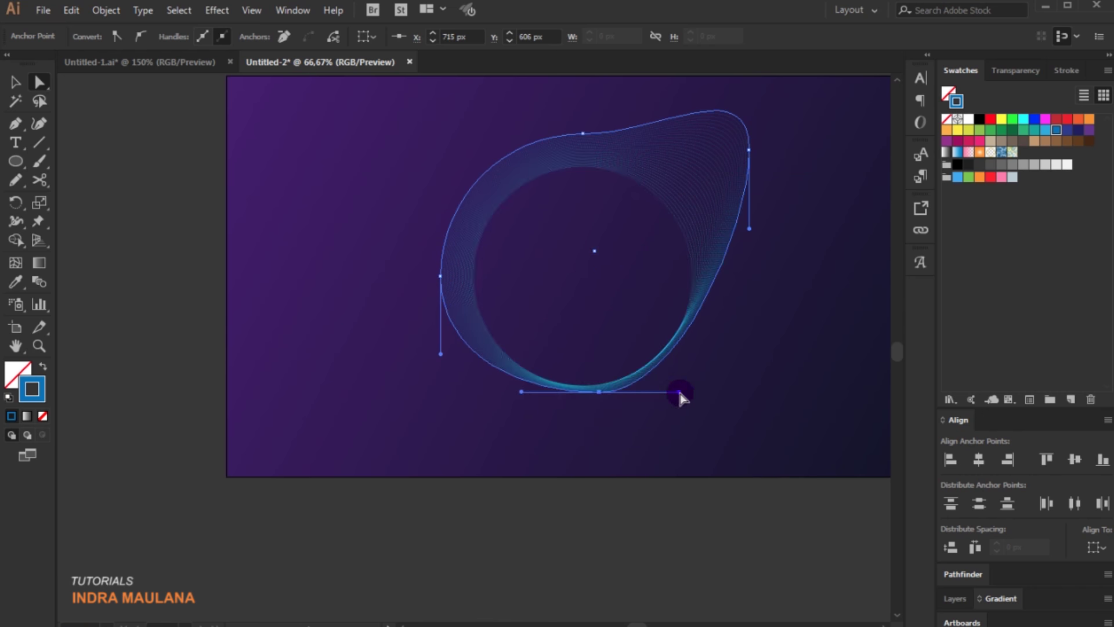
left_click_drag(678, 393, 749, 414)
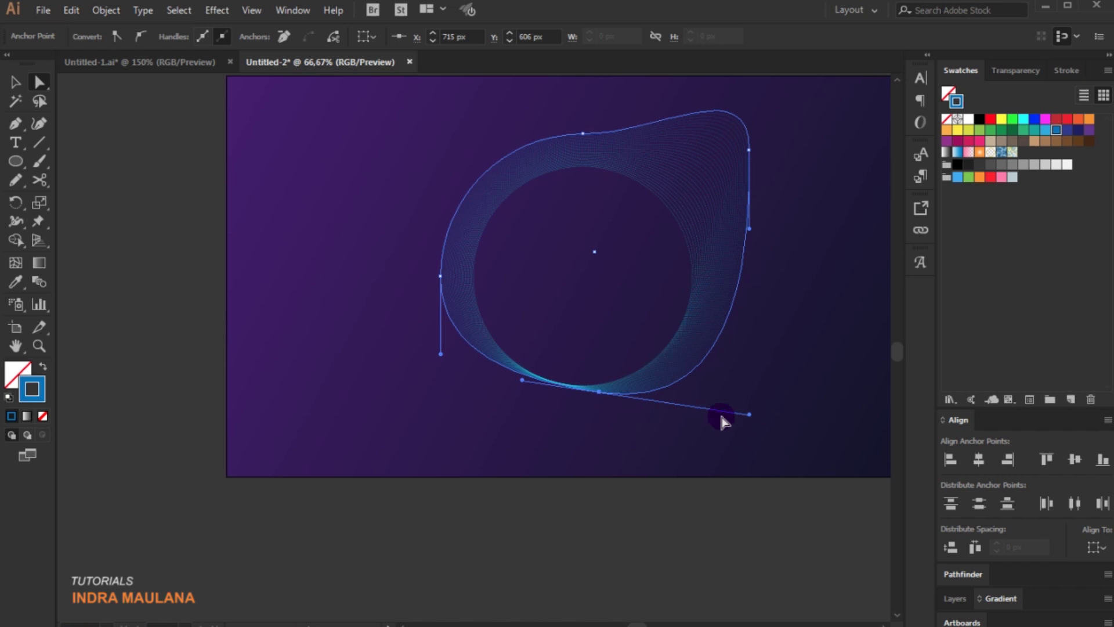
Pull the outer path's left anchor point outward and up, and lower its top anchor point to about X 689 px, Y 159 px
left_click_drag(442, 278, 387, 241)
left_click_drag(583, 134, 574, 164)
left_click(305, 223)
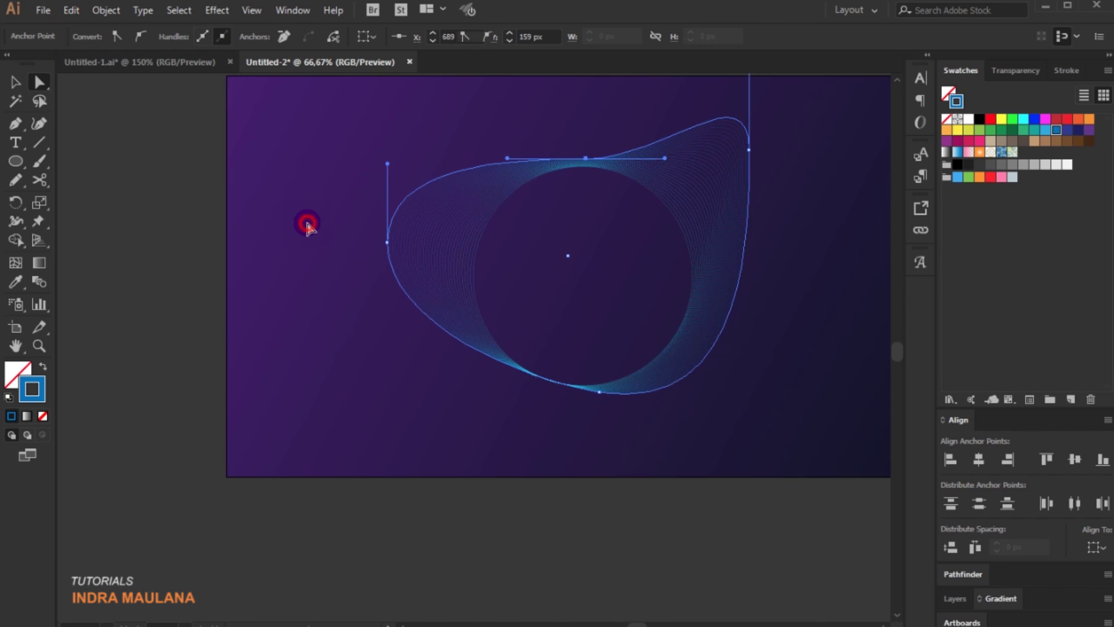
Paste the two copied dashed circles in front of the distorted blend and deselect them
scroll(169, 288, "up", 3)
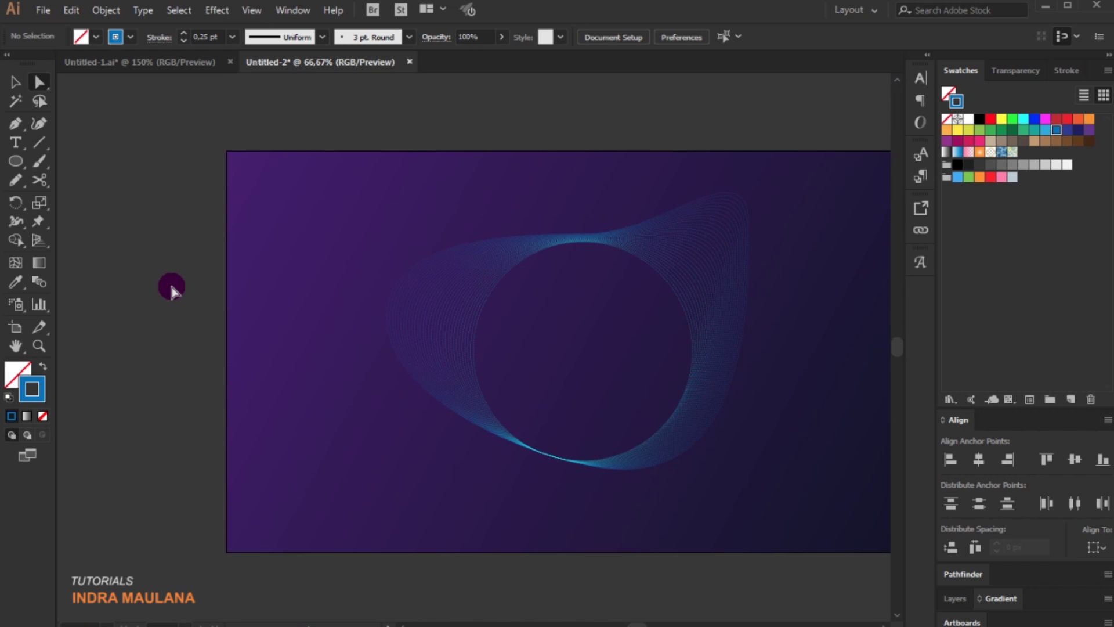
scroll(210, 283, "right", 1)
scroll(817, 428, "up", 1)
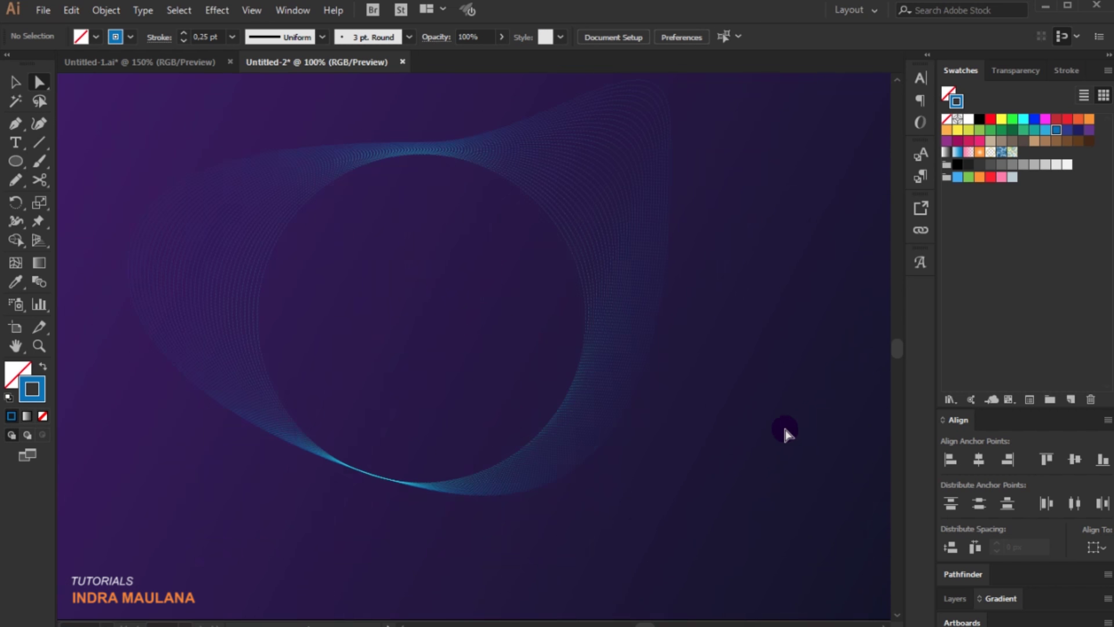
left_click_drag(753, 403, 799, 449)
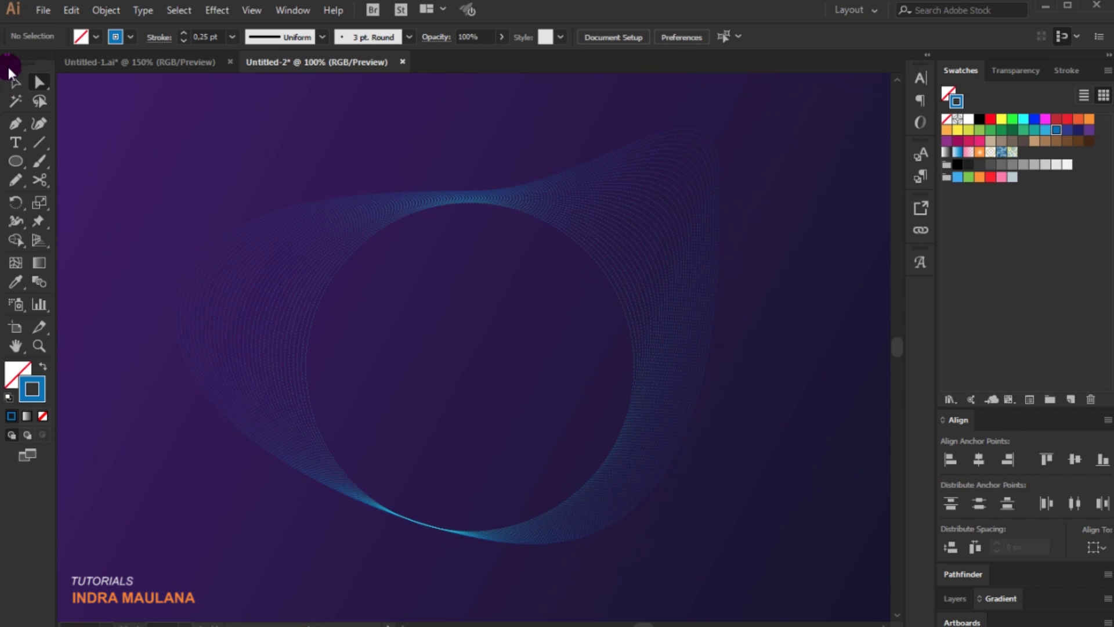
left_click(71, 11)
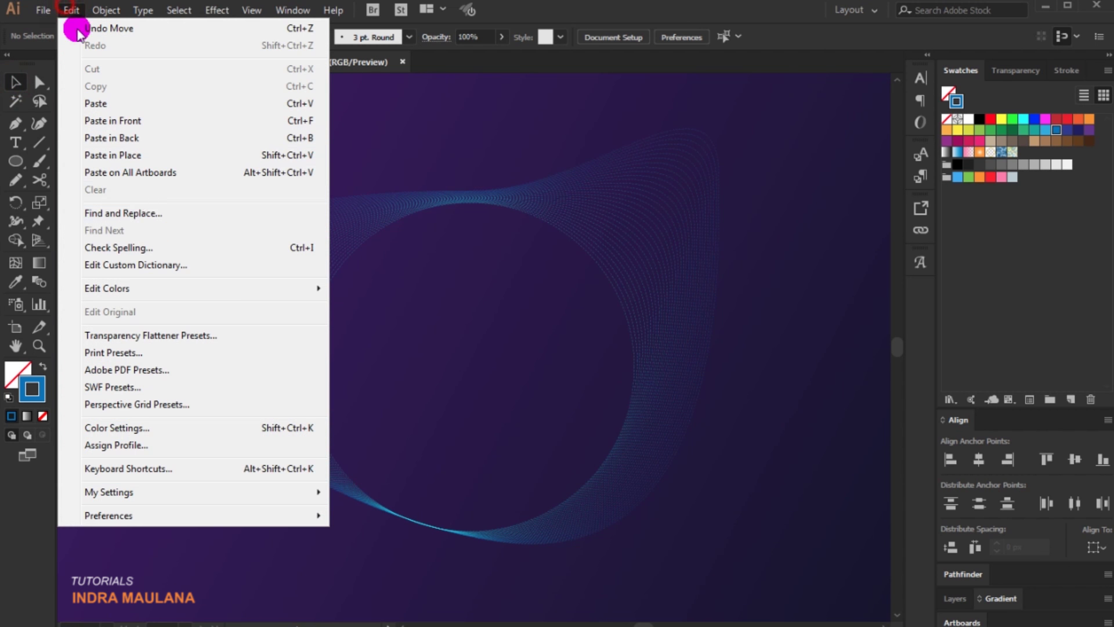
left_click(266, 122)
left_click(814, 281)
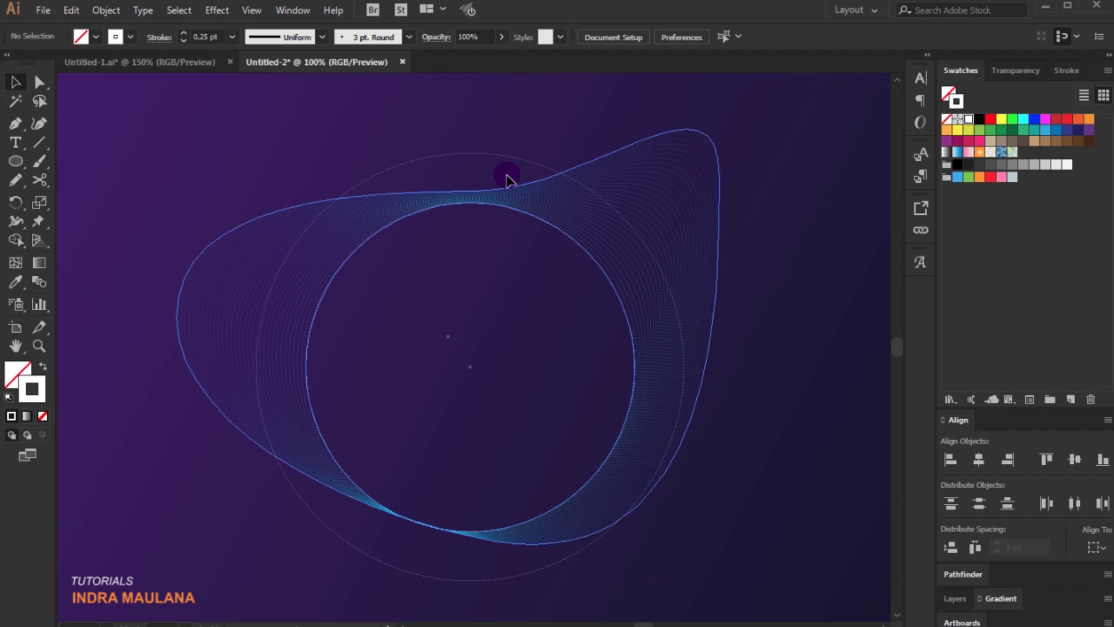
left_click(469, 154)
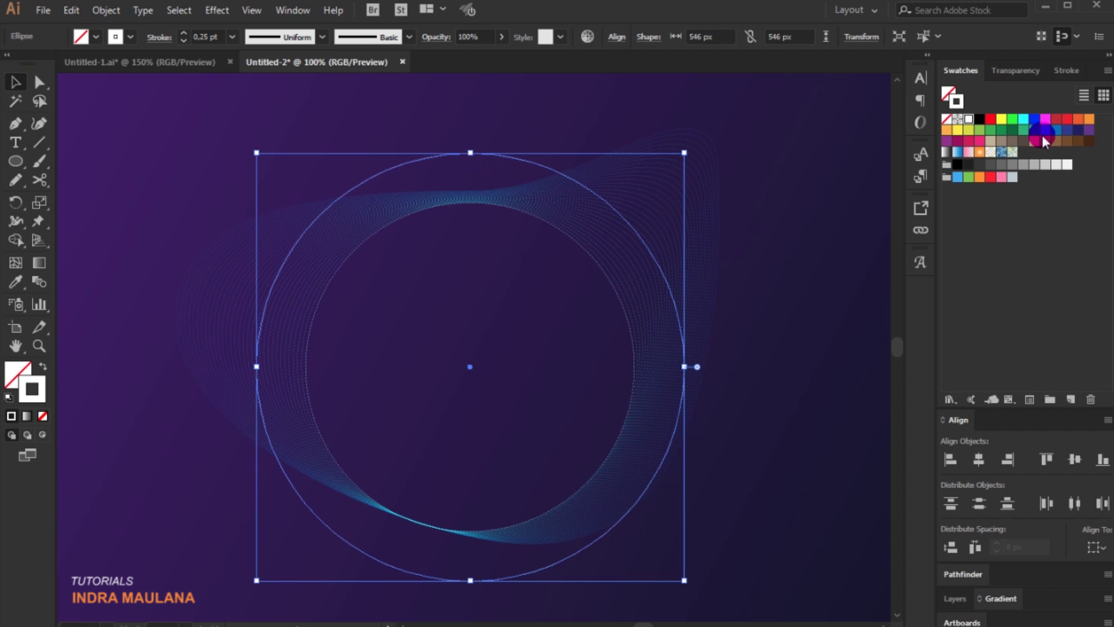
left_click(480, 127)
left_click(364, 249)
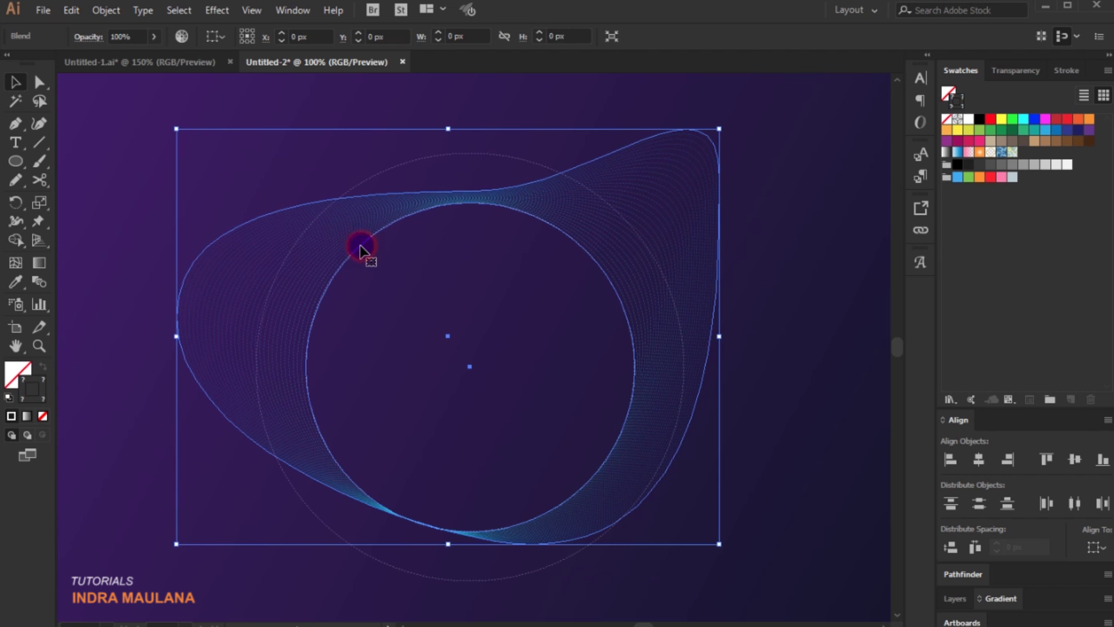
left_click(405, 166)
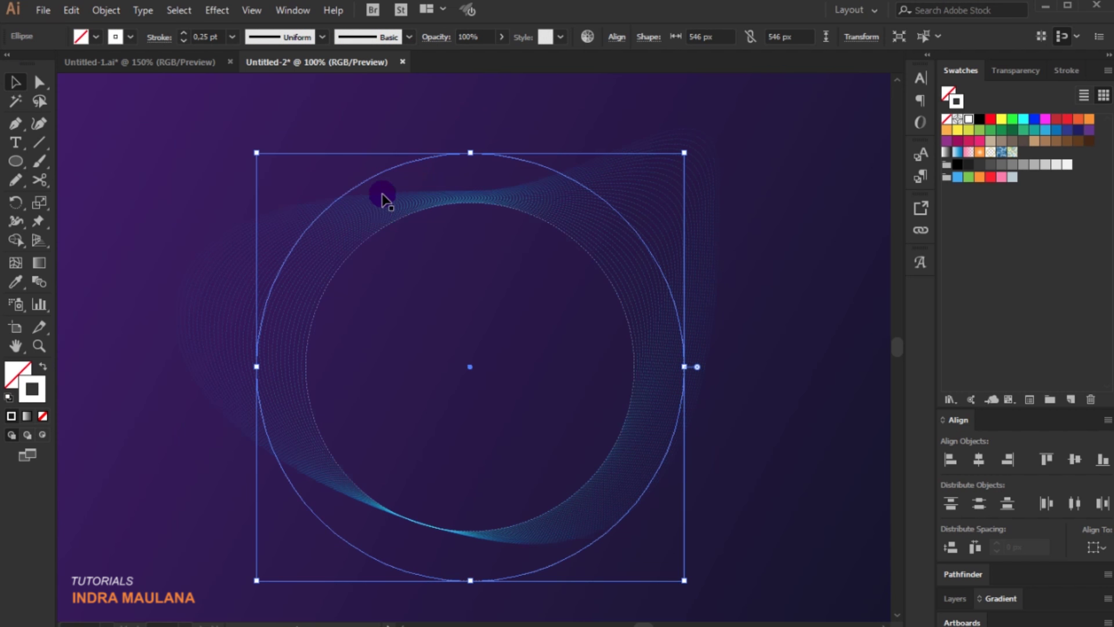
Select the distorted cyan-blue blend and lock it
left_click(342, 252)
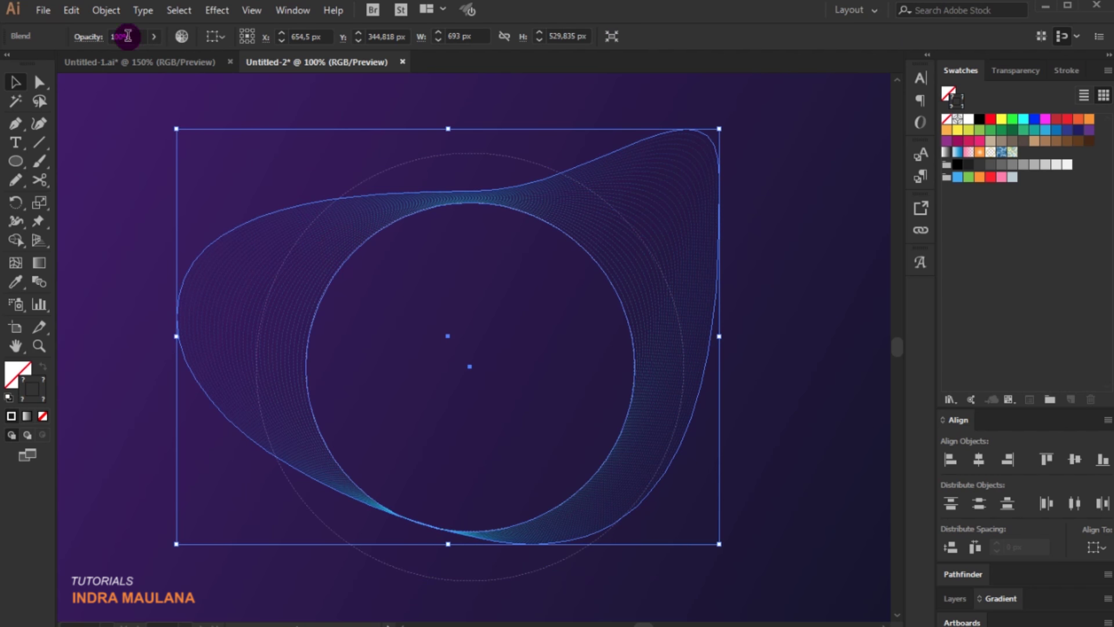
left_click(108, 11)
mouse_move(141, 104)
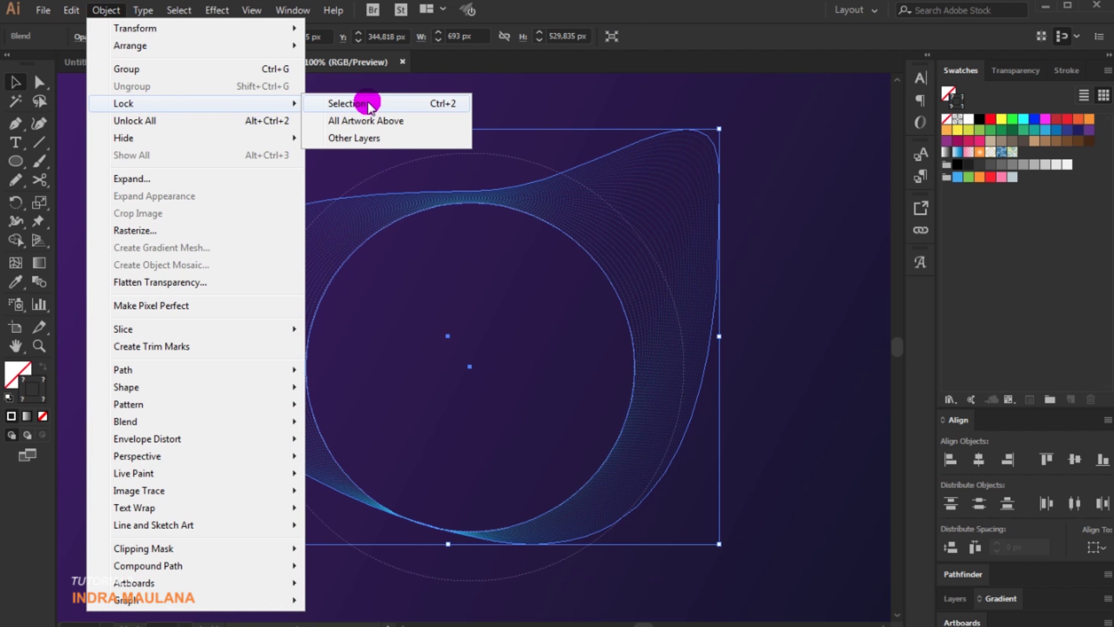
left_click(368, 101)
Set the pasted inner circle's stroke to the light orange swatch and the outer circle's stroke to the dark red swatch
left_click(417, 213)
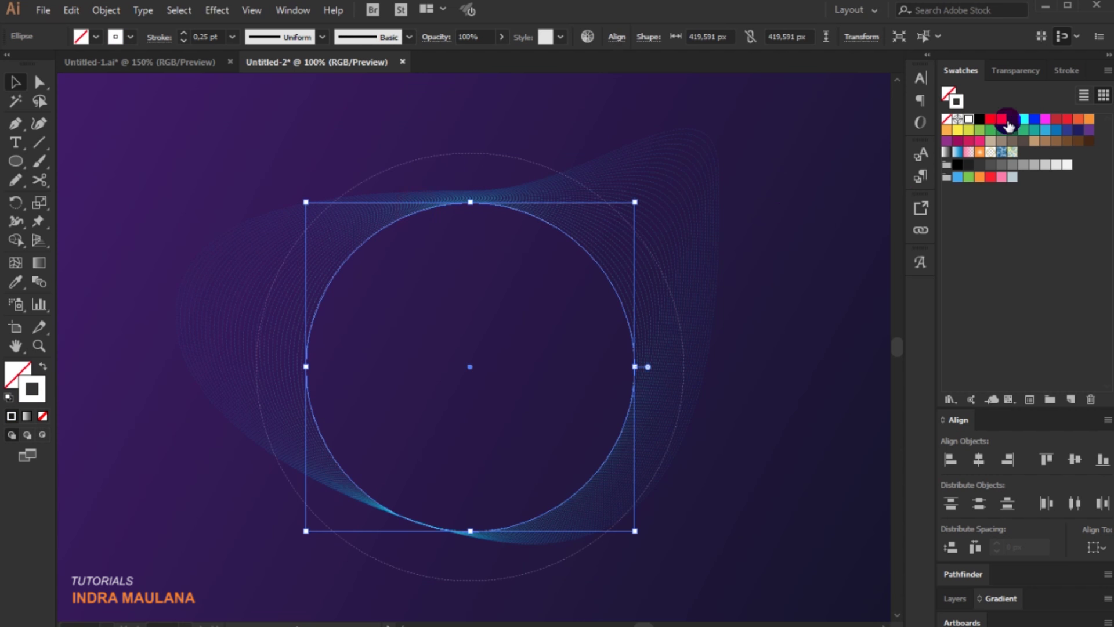
left_click(1089, 120)
left_click(551, 138)
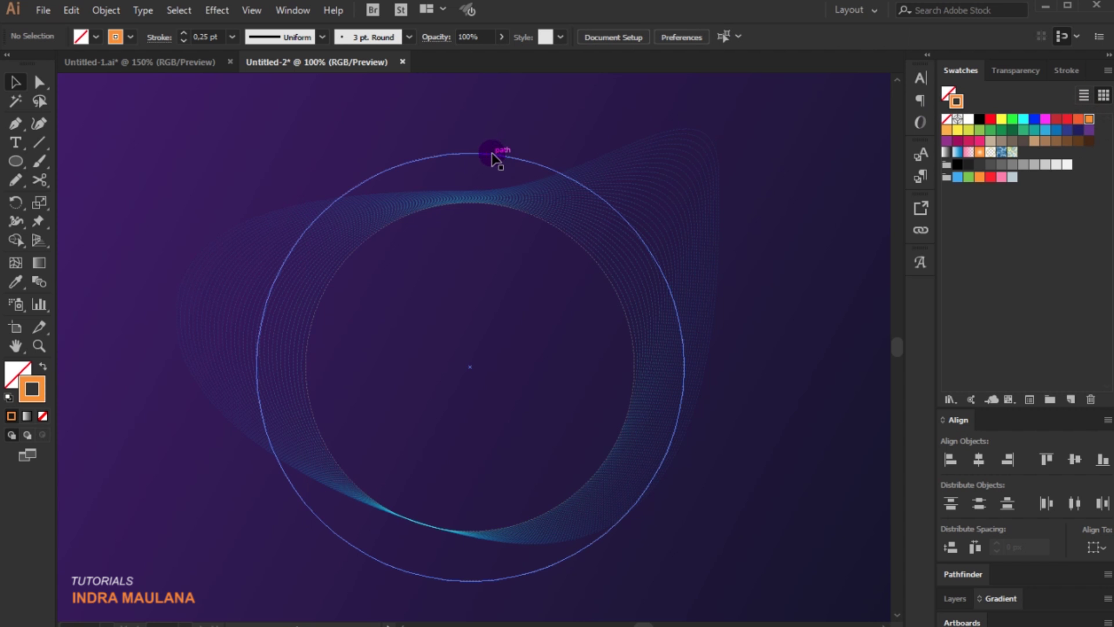
left_click(492, 154)
left_click(626, 100)
Select the orange and red circles, blend them with the Blend tool, and deselect the result
mouse_move(562, 115)
left_mouse_down()
mouse_move(457, 288)
mouse_move(319, 264)
left_mouse_up()
left_click(38, 280)
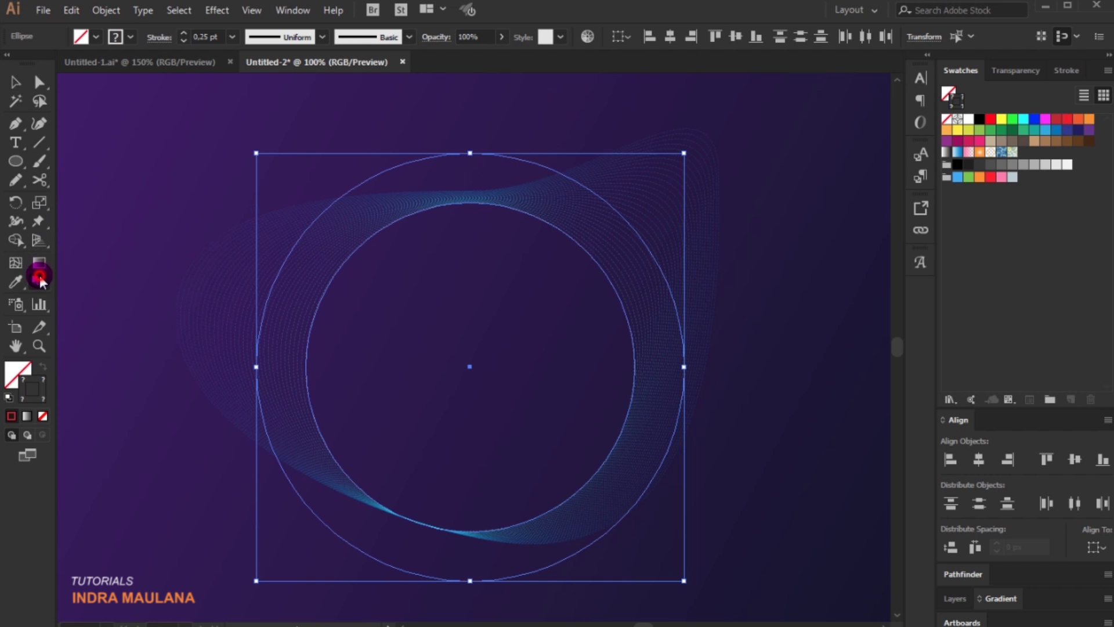
left_click(469, 203)
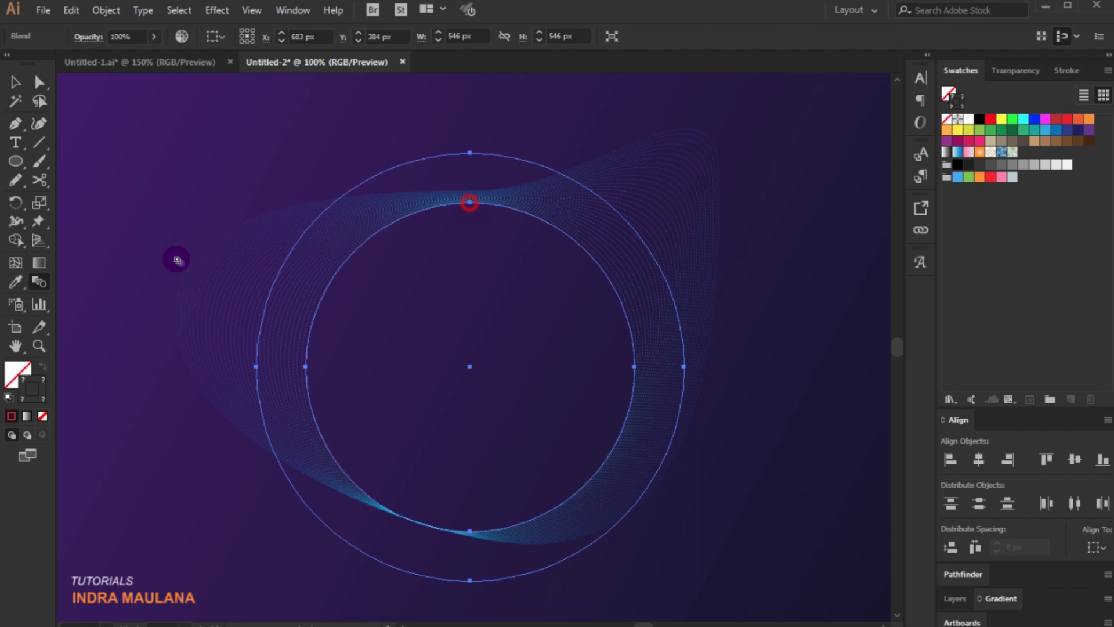
left_click(16, 82)
left_click(161, 108)
Move the left anchor point of the red blend's outer circle down and outward to about X 365 px, Y 522 px
scroll(195, 215, "down", 1)
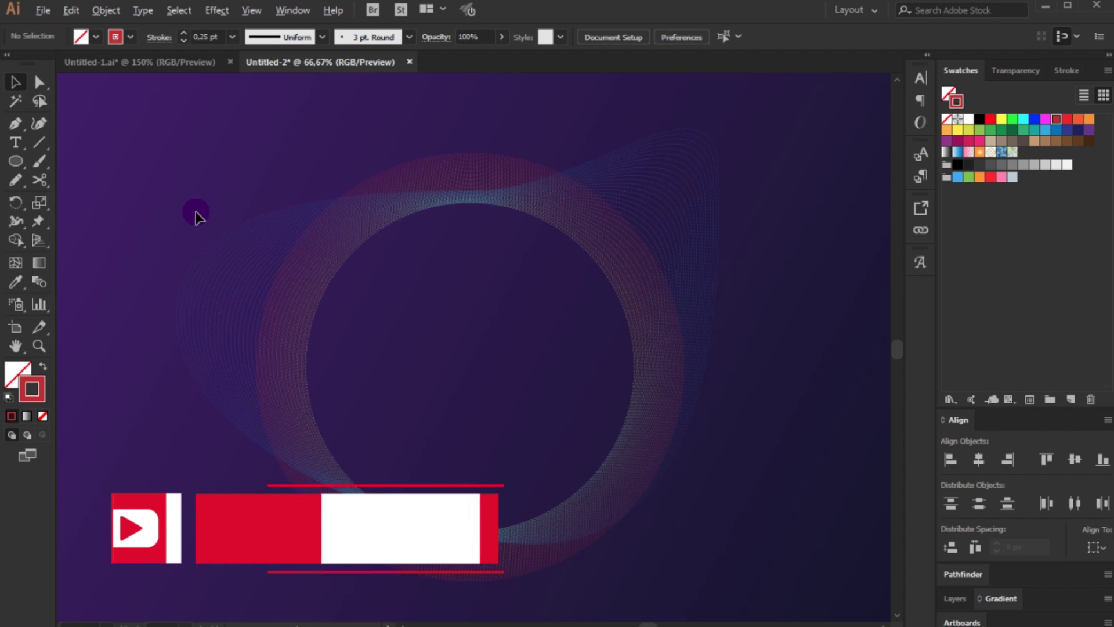
left_click_drag(178, 226, 214, 249)
left_click(321, 265)
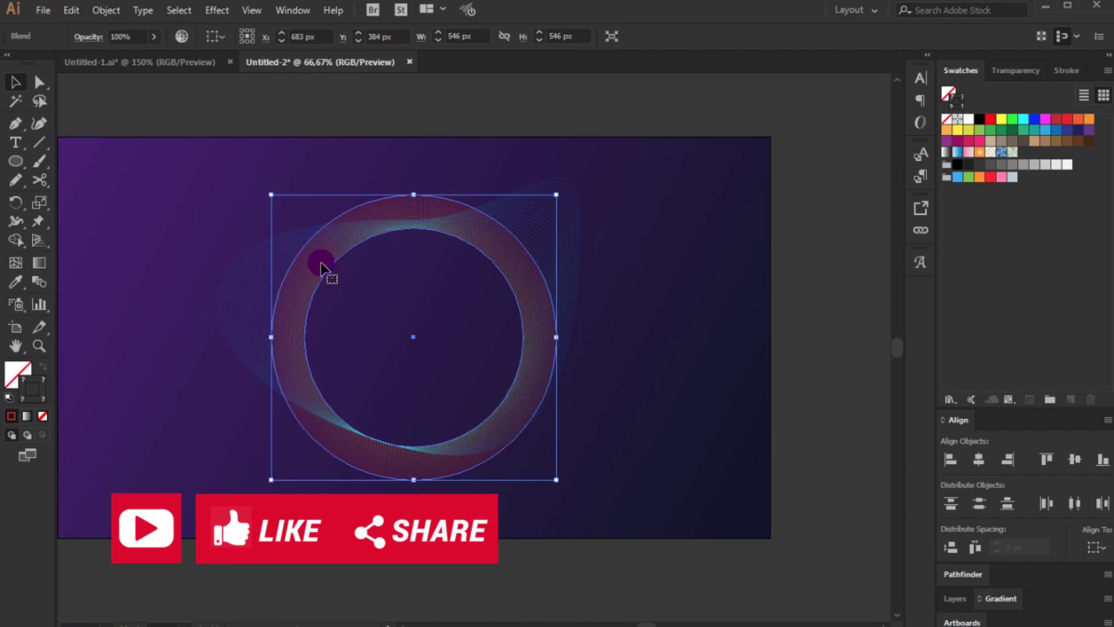
left_click(39, 82)
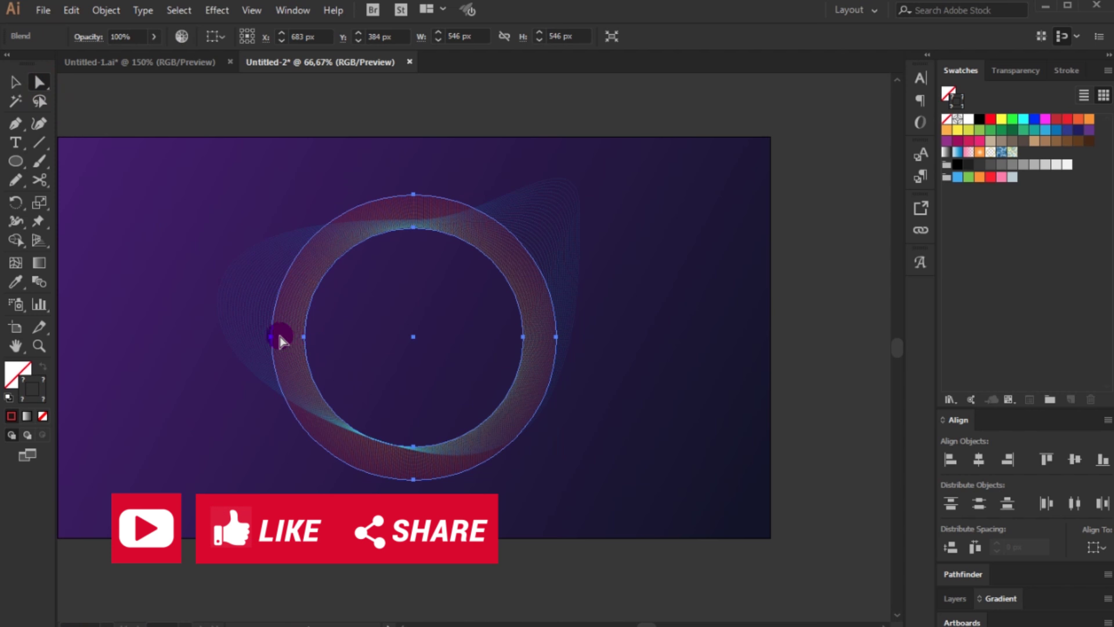
left_click_drag(273, 338, 248, 411)
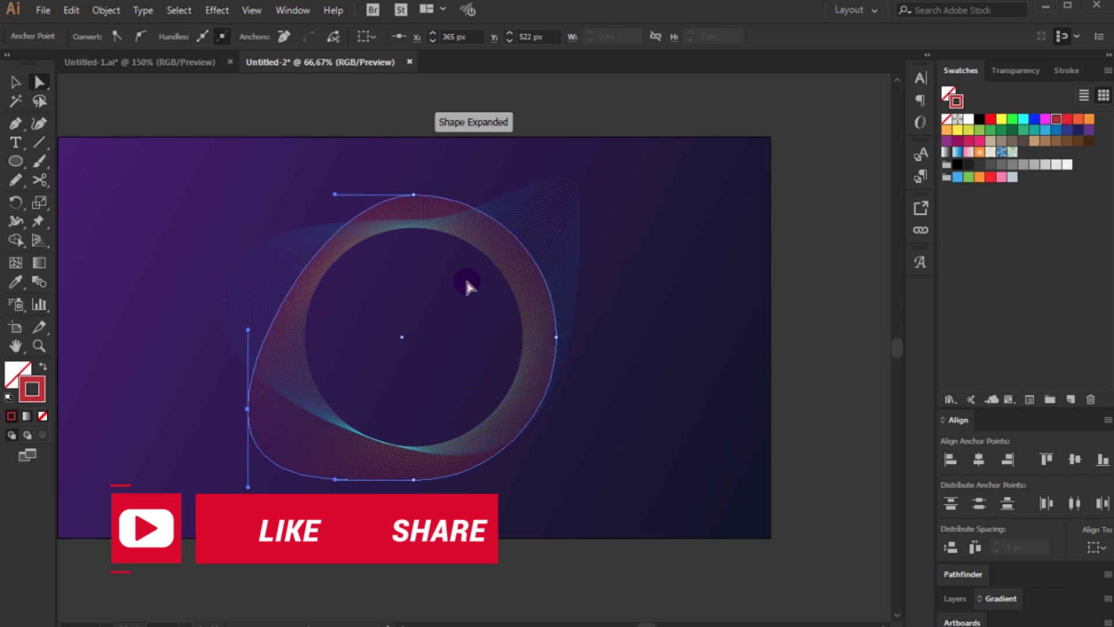
Pull the red blend's inner circle leftward by its right anchor, and move the outer path's bottom anchor to about X 832 px, Y 620 px
left_click(491, 261)
left_click_drag(523, 337, 202, 311)
left_click(272, 466)
left_click_drag(414, 480, 415, 428)
left_click_drag(414, 195, 427, 371)
left_click_drag(415, 428, 492, 458)
left_click_drag(416, 458, 383, 381)
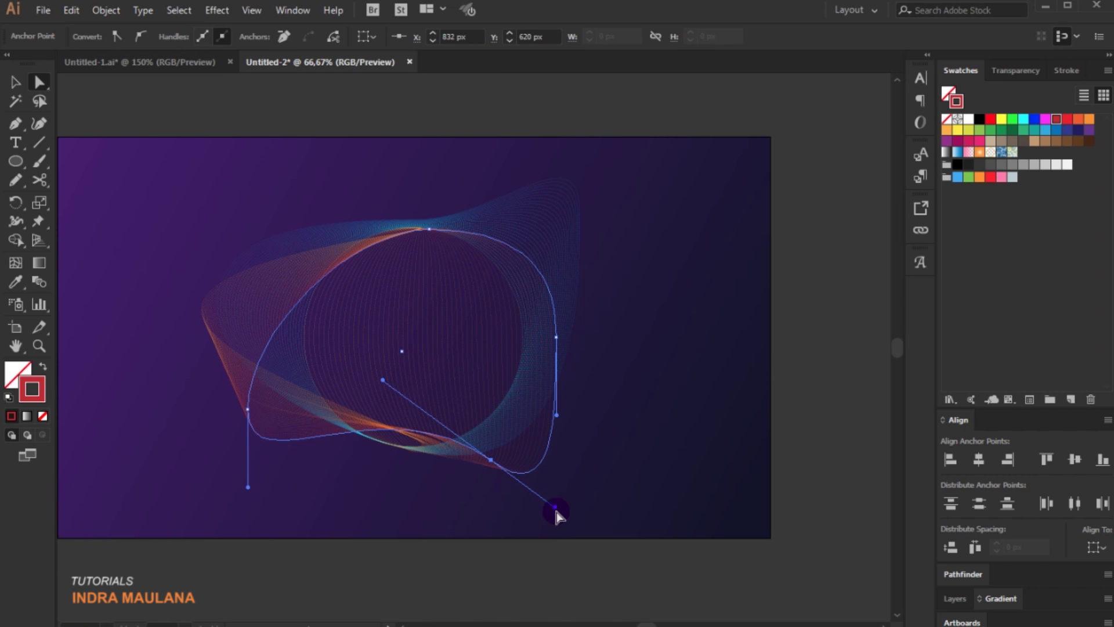
left_click(555, 512, "ctrl")
left_click(556, 337, "ctrl")
left_click_drag(556, 337, 623, 338)
key("ctrl+z")
left_click(663, 454)
Stretch the upper handle of the outer red path's right anchor outward, and move that anchor slightly outward and down
left_click(499, 323)
left_click(555, 339)
left_click(557, 259)
left_click(556, 338)
left_click(557, 258)
left_click(556, 338)
left_click_drag(556, 256, 708, 218)
left_click_drag(556, 338, 579, 362)
Lower the top anchor of the red blend's inner path slightly and pull its leftmost anchor inward to the right
left_click(476, 299)
left_click(428, 229)
mouse_move(428, 228)
left_mouse_down()
mouse_move(443, 263)
mouse_move(429, 246)
left_mouse_up()
left_click(309, 267)
left_click_drag(201, 309, 373, 309)
key("ctrl+z")
left_click(200, 310)
left_click_drag(201, 309, 367, 309)
left_click_drag(367, 309, 346, 309)
Tighten the red blend's left and right sides by repositioning anchor points on its inner and outer paths
left_click(203, 436)
left_click_drag(207, 411, 266, 412)
left_click_drag(438, 341, 331, 339)
left_click(475, 473)
left_click_drag(535, 473, 293, 439)
left_click_drag(585, 364, 560, 322)
Move the outer red path's right anchor inward to about X 901 px, Y 371 px and shorten its direction handles
left_click(676, 363)
left_click_drag(676, 363, 674, 372)
left_click(641, 397)
left_click_drag(790, 280, 647, 240)
left_click_drag(640, 397, 588, 364)
left_click_drag(584, 443, 569, 435)
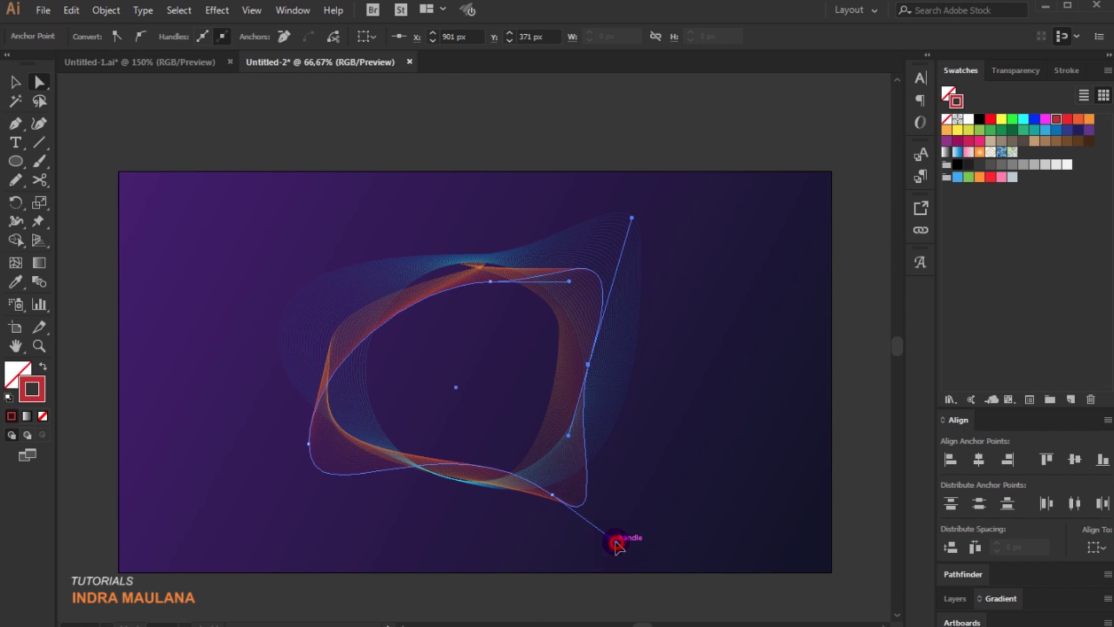
Shorten the lower-right handle of the outer red path's bottom anchor, reposition its left anchor, and deselect the path
left_click_drag(615, 542, 590, 511)
left_click_drag(309, 444, 268, 452)
left_click(258, 444)
Unlock all objects, and lock only the gradient background again so the cyan-blue blend is editable
left_click(104, 10)
left_click(155, 121)
left_click(106, 9)
mouse_move(209, 136)
left_click(336, 102)
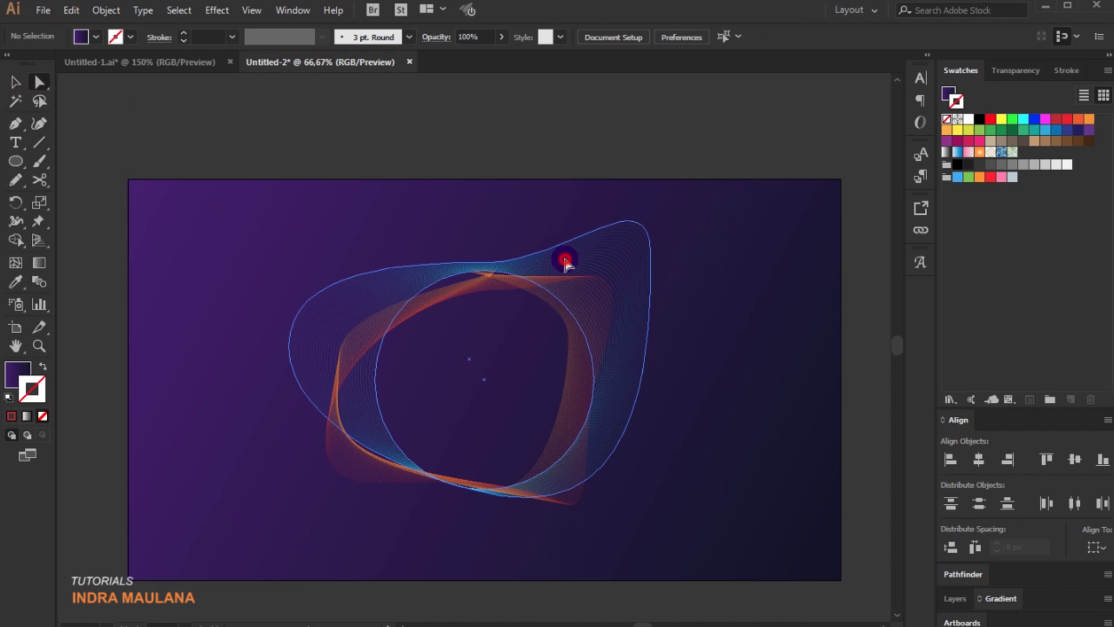
Pull the outer cyan-blue path's upper-right anchor inward and move its left anchor to about X 380 px, Y 405 px
left_click(565, 261)
left_click(484, 270)
left_click(325, 325)
left_click_drag(289, 347, 347, 376)
left_click_drag(651, 253, 616, 302)
key("ctrl+z")
left_click_drag(651, 517, 666, 524)
left_click_drag(347, 376, 325, 390)
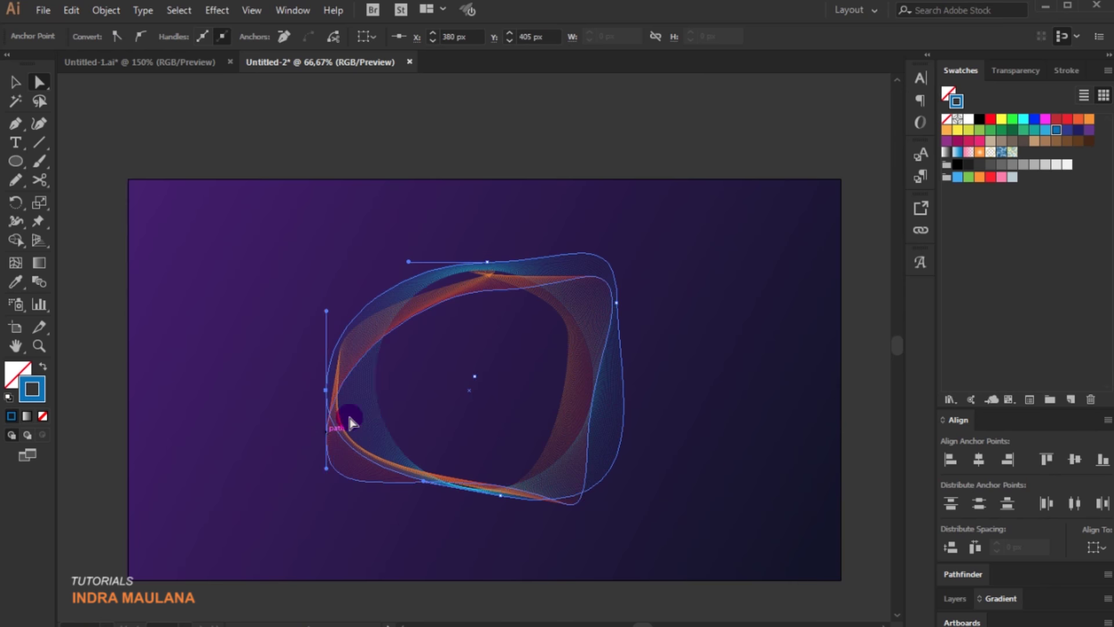
left_click(219, 412)
Try to pull the left anchor of the outer cyan-blue path closer to the inner circle
scroll(388, 463, "up", 1)
left_click(659, 172)
left_click(534, 175)
left_click(290, 362)
left_click_drag(295, 361, 342, 353)
left_click(725, 316)
Set the cyan-blue blend's spacing to Specified Steps with 50 steps, preview it, and deselect the blend
left_click(14, 83)
double_click(39, 282)
left_click(820, 151)
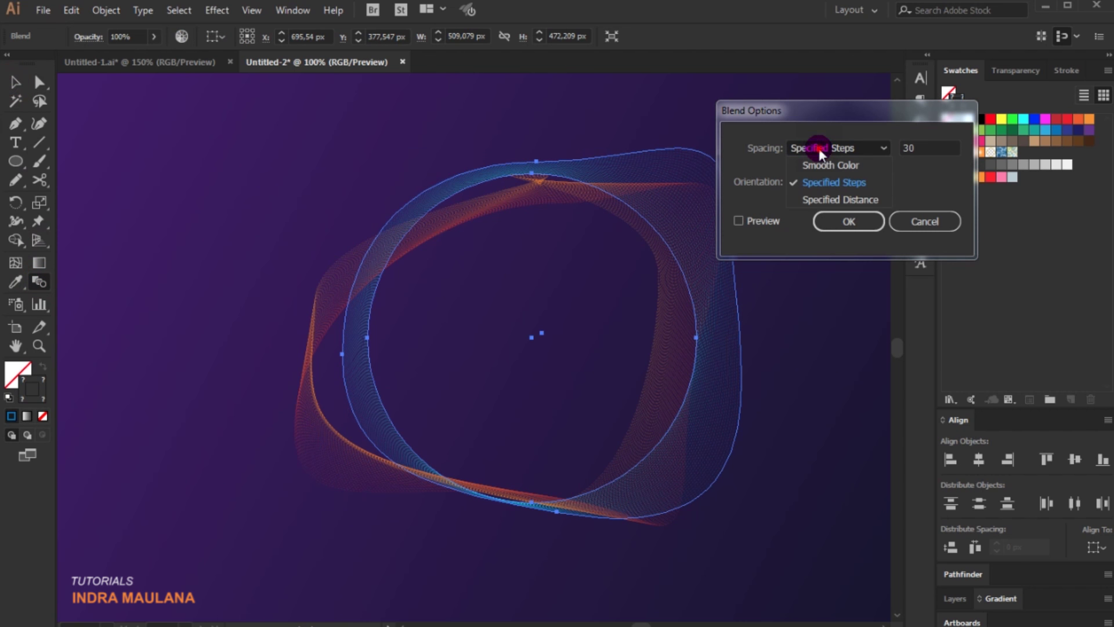
left_click(822, 184)
left_click(923, 149)
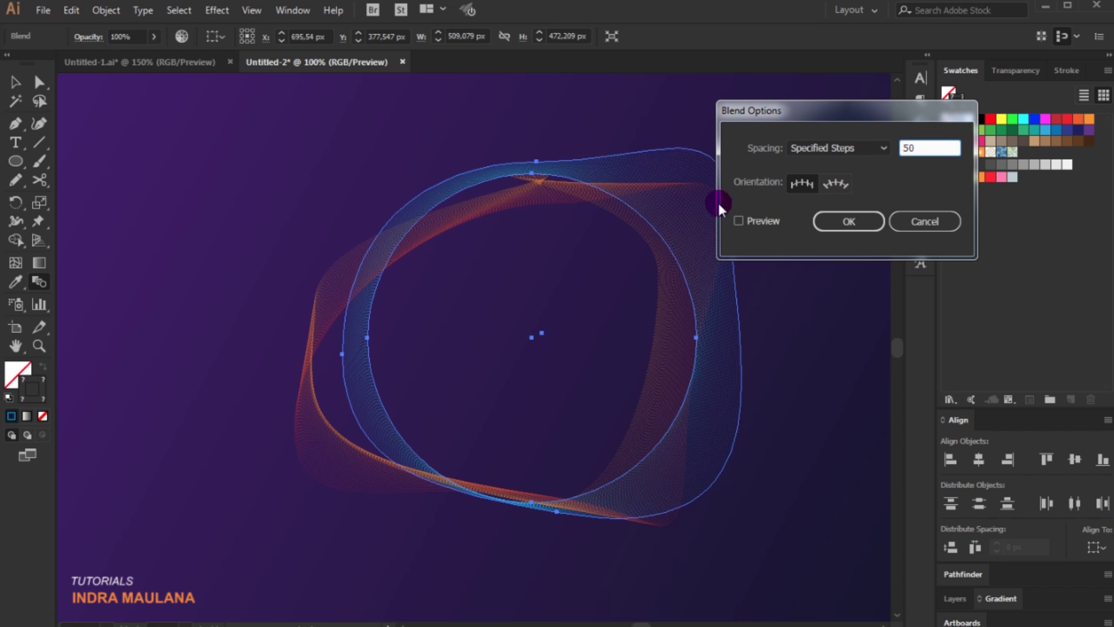
left_click(739, 220)
left_click(817, 221)
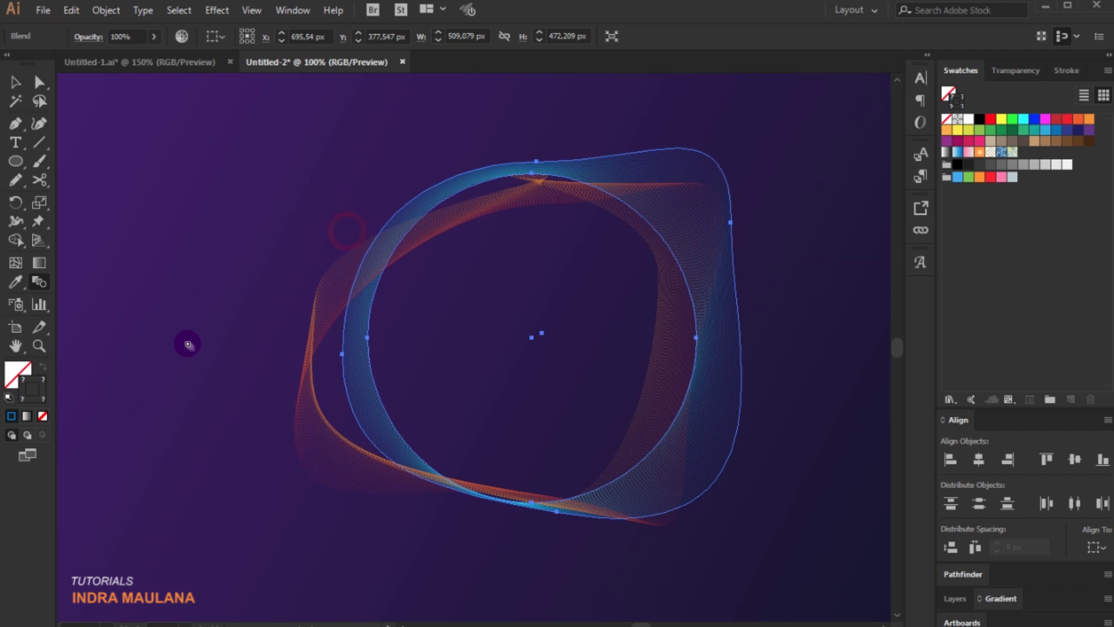
left_click(16, 81)
left_click(193, 138)
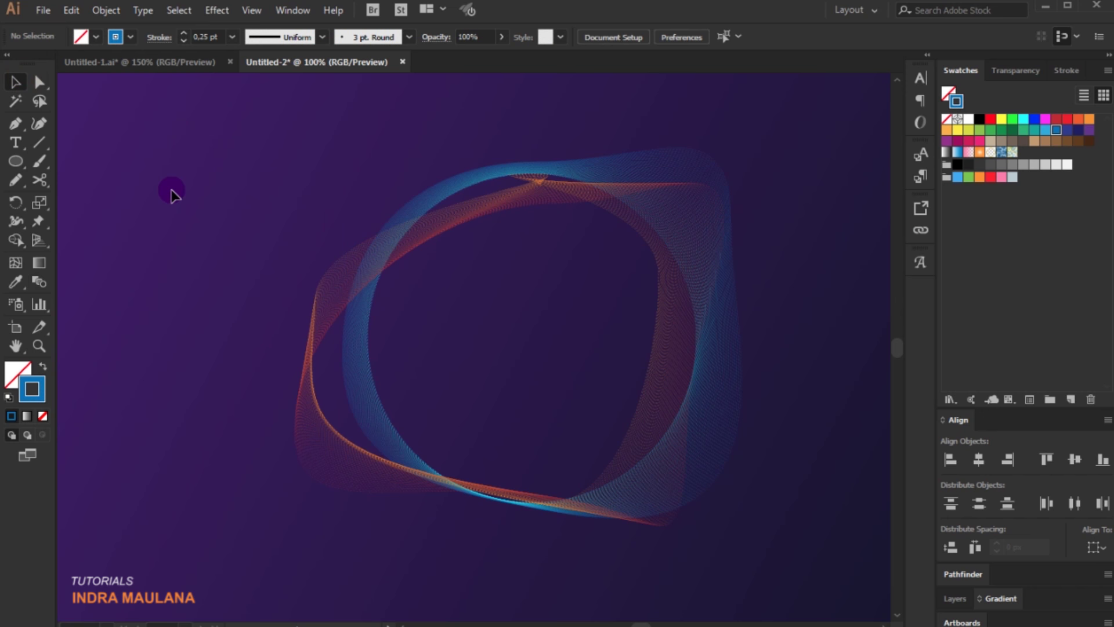
Move the outer cyan-blue path's left anchor to about X 389 px, Y 419 px and pull the inner circle's left anchor outward
left_click(343, 338)
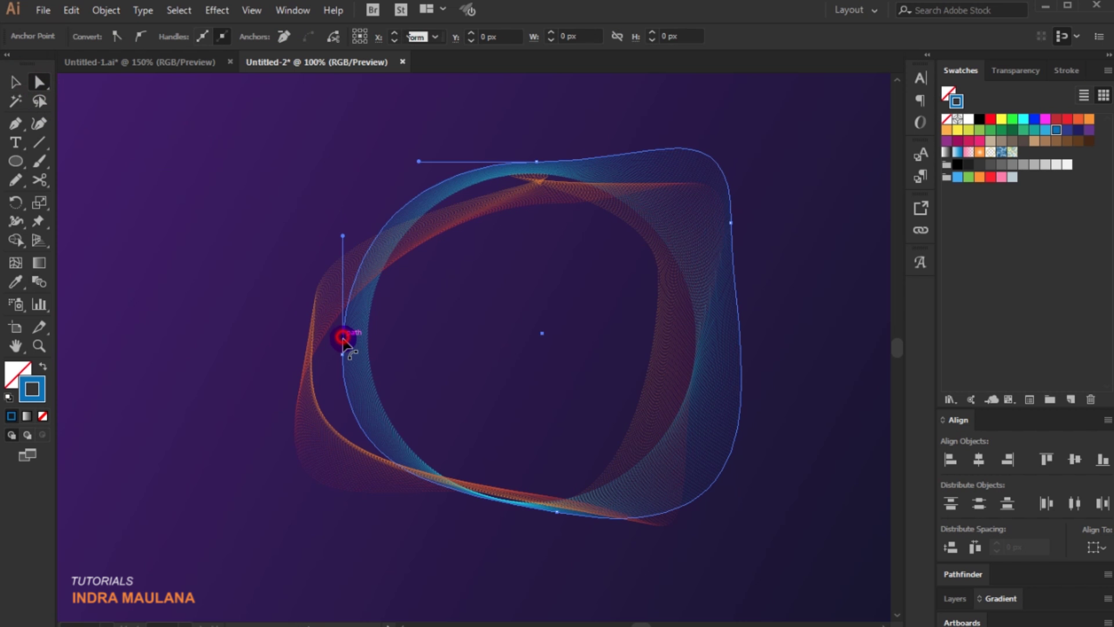
left_click_drag(343, 355, 301, 365)
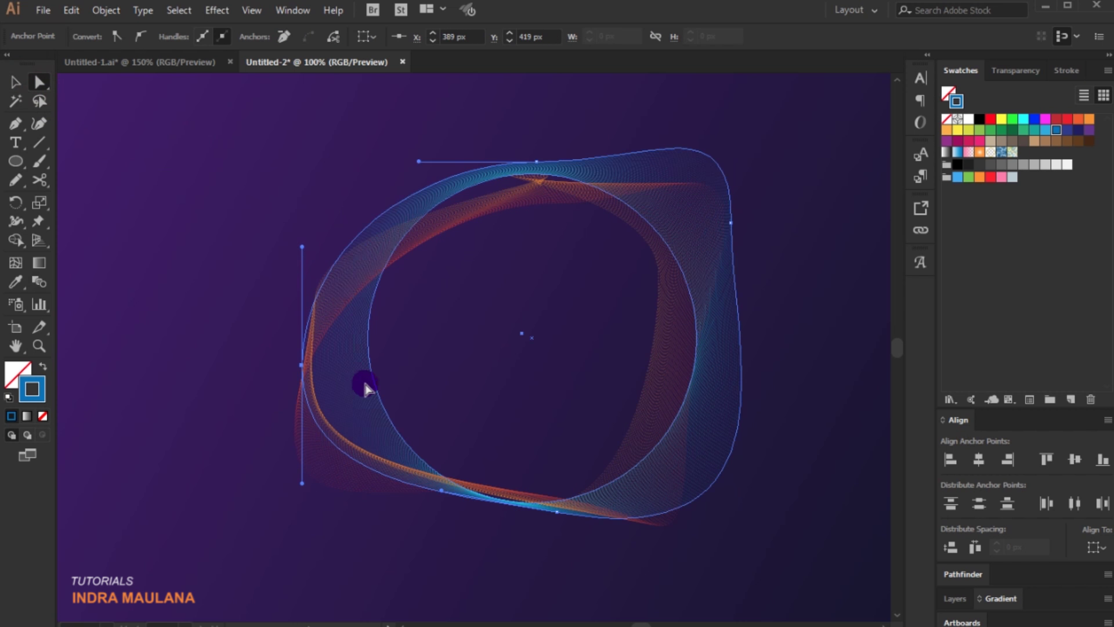
left_click(371, 343)
left_click_drag(367, 343, 332, 357)
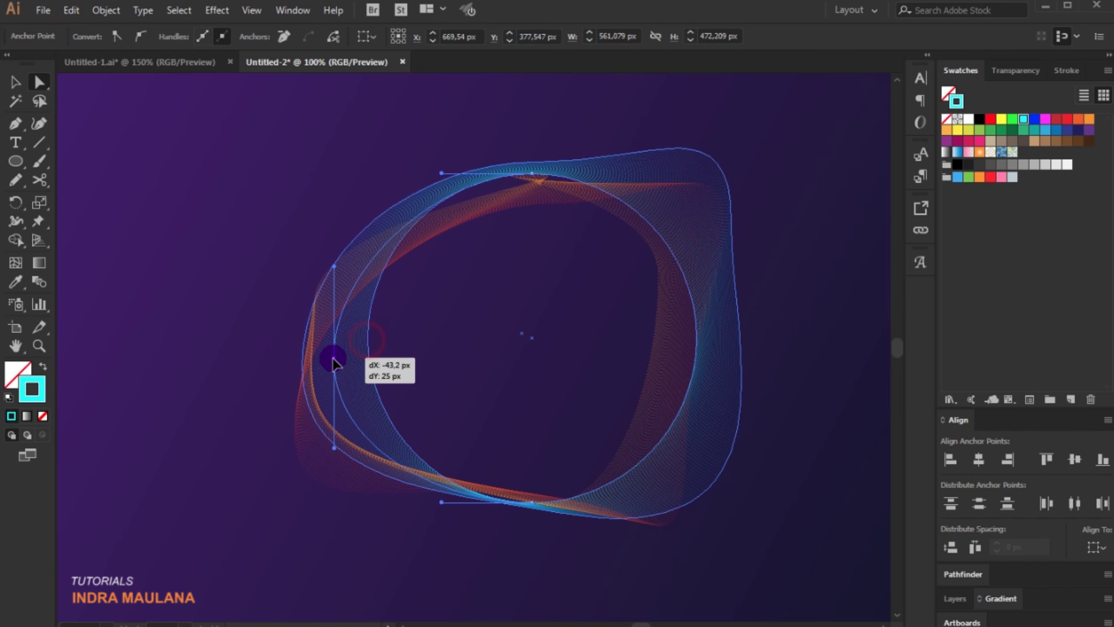
left_click(241, 423)
Lower the top anchors of the cyan-blue blend's inner and outer paths, and deselect the blend
left_click(673, 388)
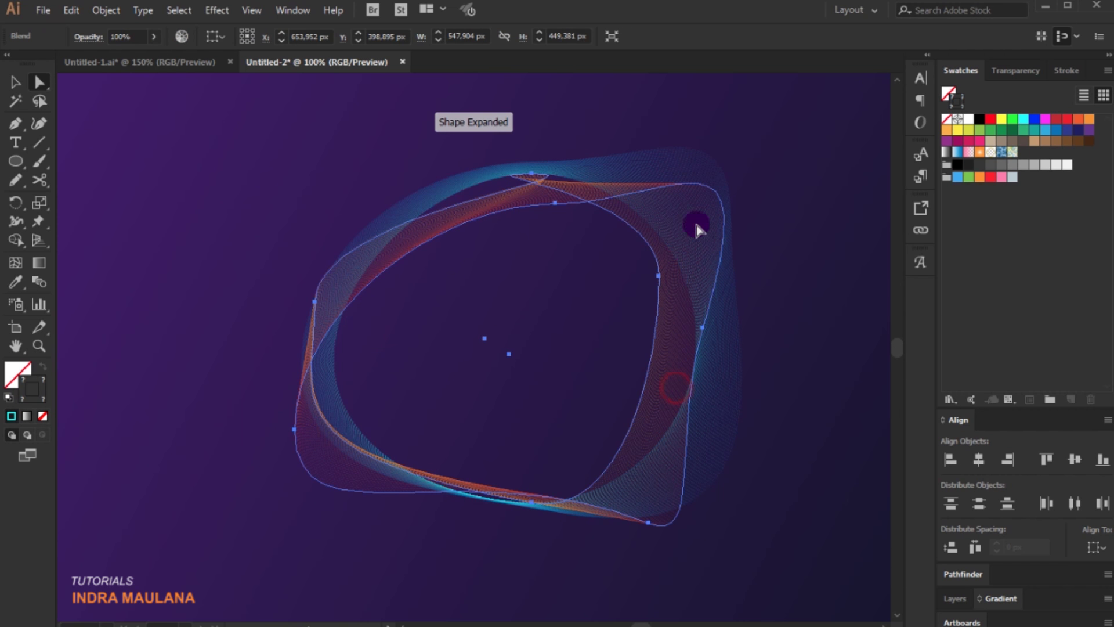
left_click(705, 170)
left_click_drag(534, 178, 523, 202)
key("ctrl+z")
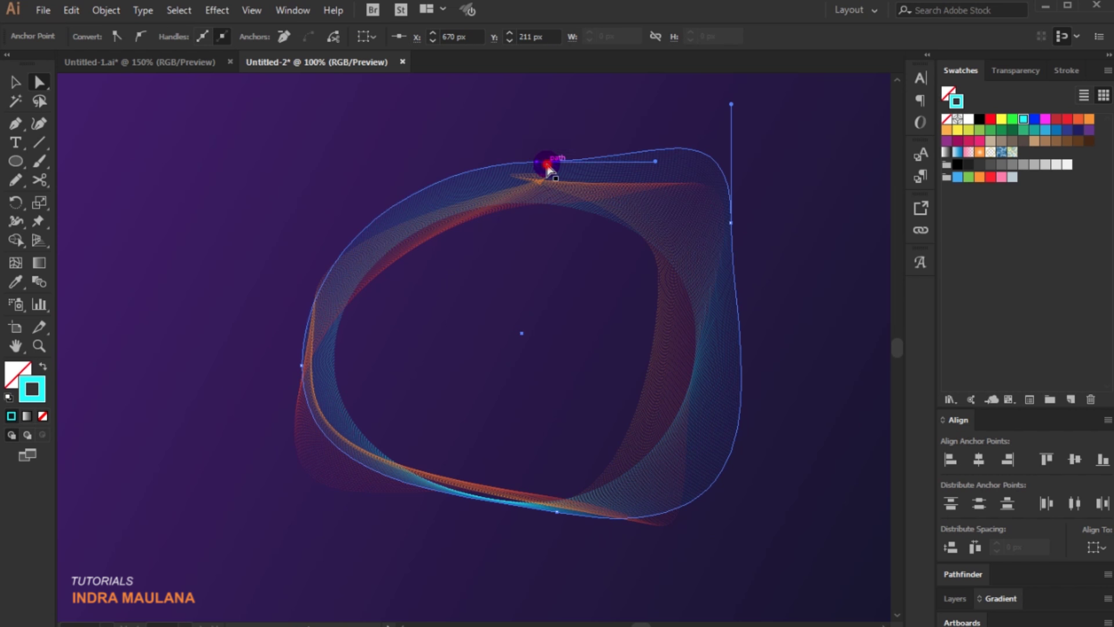
left_click(536, 163)
left_click_drag(536, 162, 527, 197)
left_click(322, 184)
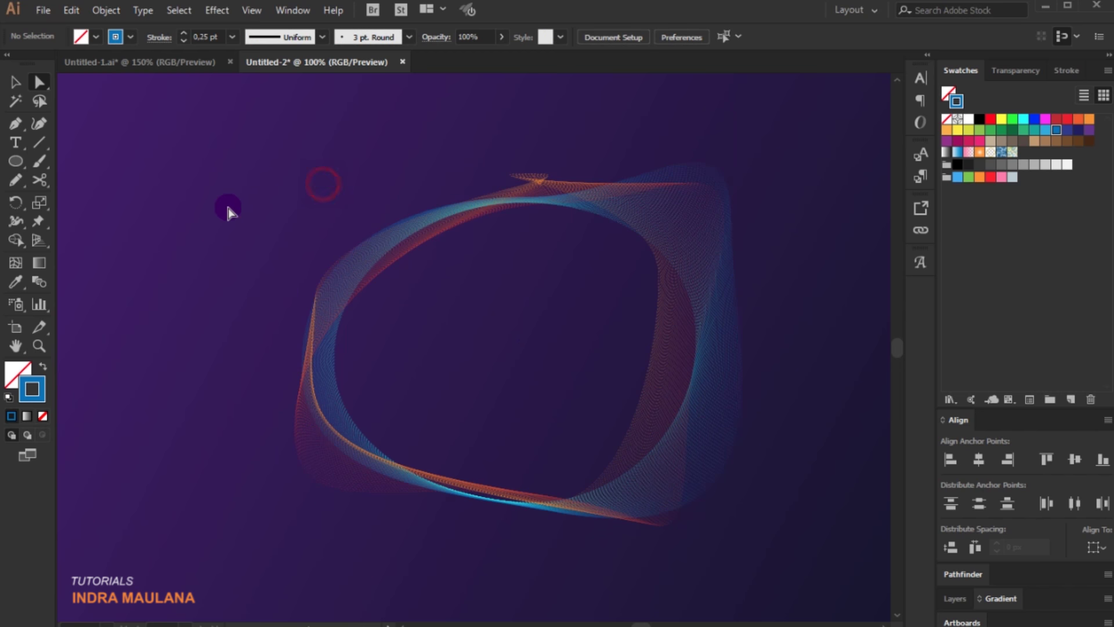
Tilt the upper handle of the outer cyan-blue path's right anchor inward and move that anchor slightly down and inward
scroll(220, 225, "down", 1)
left_click_drag(190, 330, 213, 342)
left_click(549, 235)
left_click(574, 198)
left_click(584, 234)
left_click_drag(584, 156, 545, 178)
left_click_drag(585, 234, 575, 248)
left_click(696, 313)
scroll(231, 385, "down", 2)
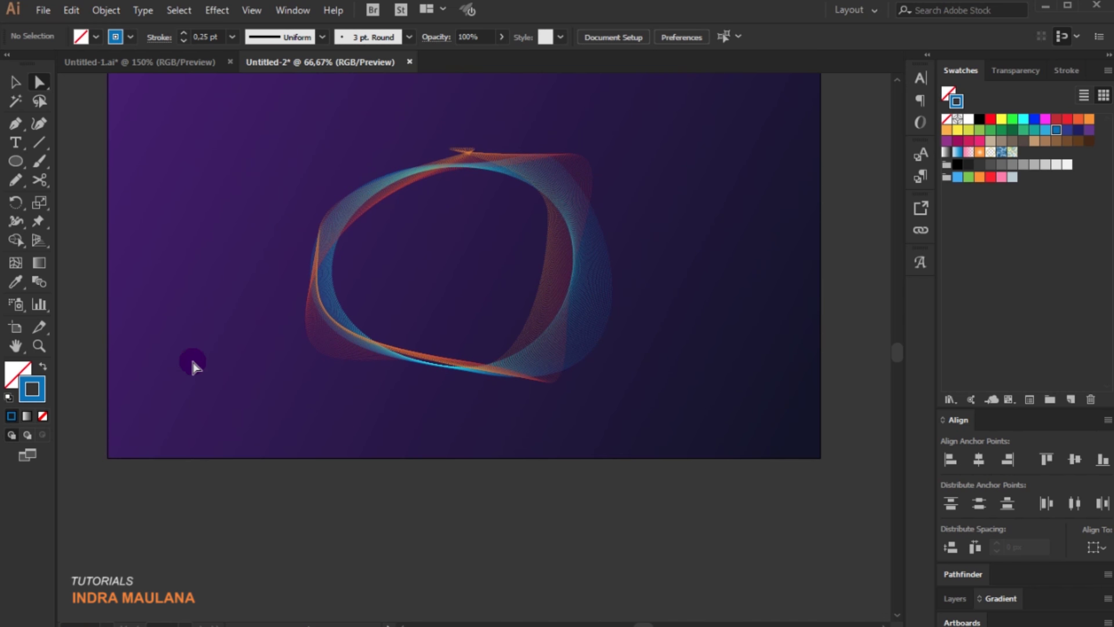
Paste the two copied circles and move them down over the artboard's lower edge
left_click(100, 10)
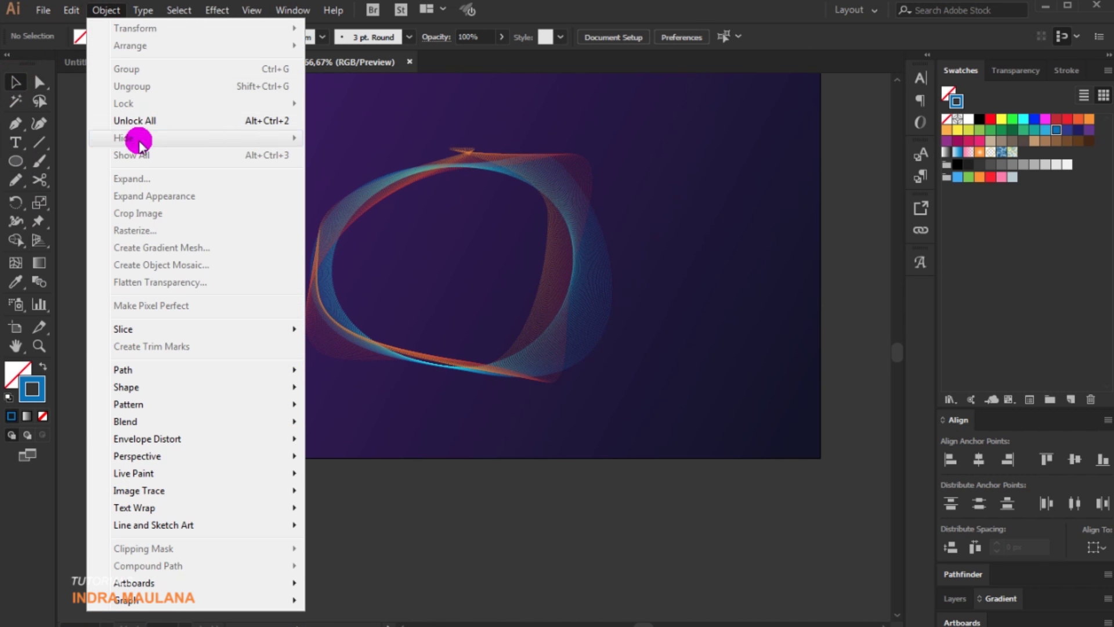
left_click(105, 100)
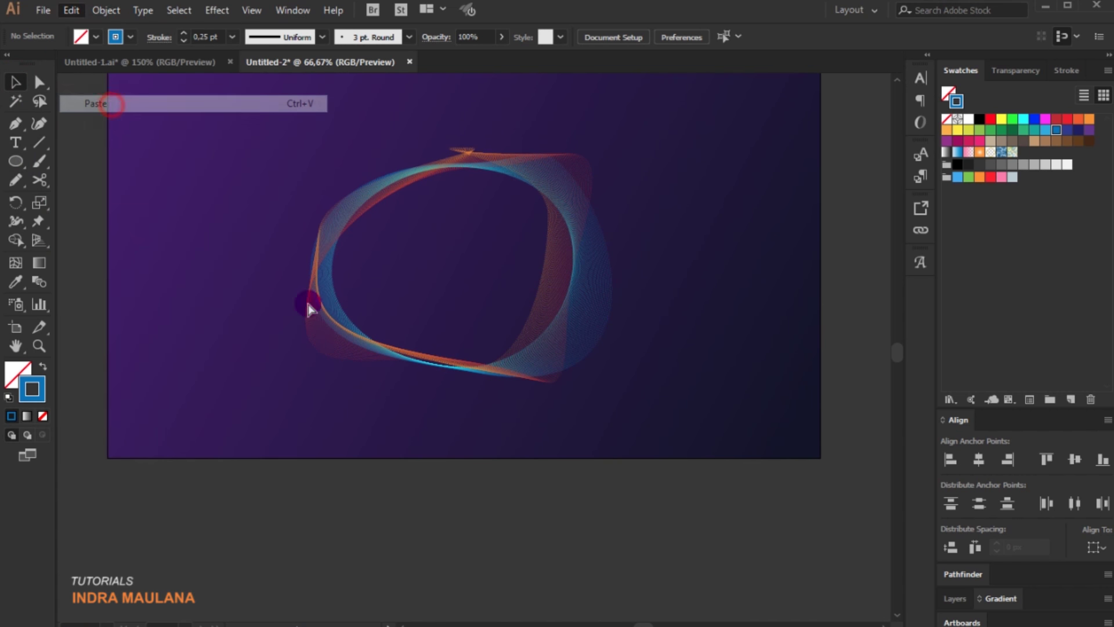
left_click_drag(488, 239, 477, 454)
scroll(786, 396, "down", 2)
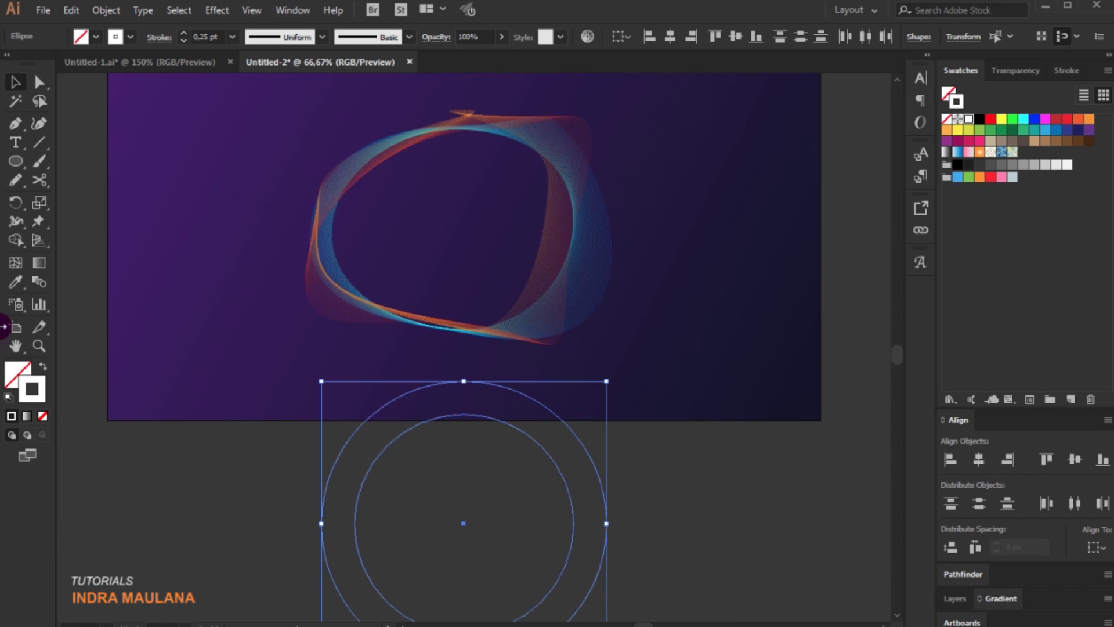
Blend the two pasted white circles with the Blend tool and deselect the result
left_click(38, 285)
left_click(414, 424)
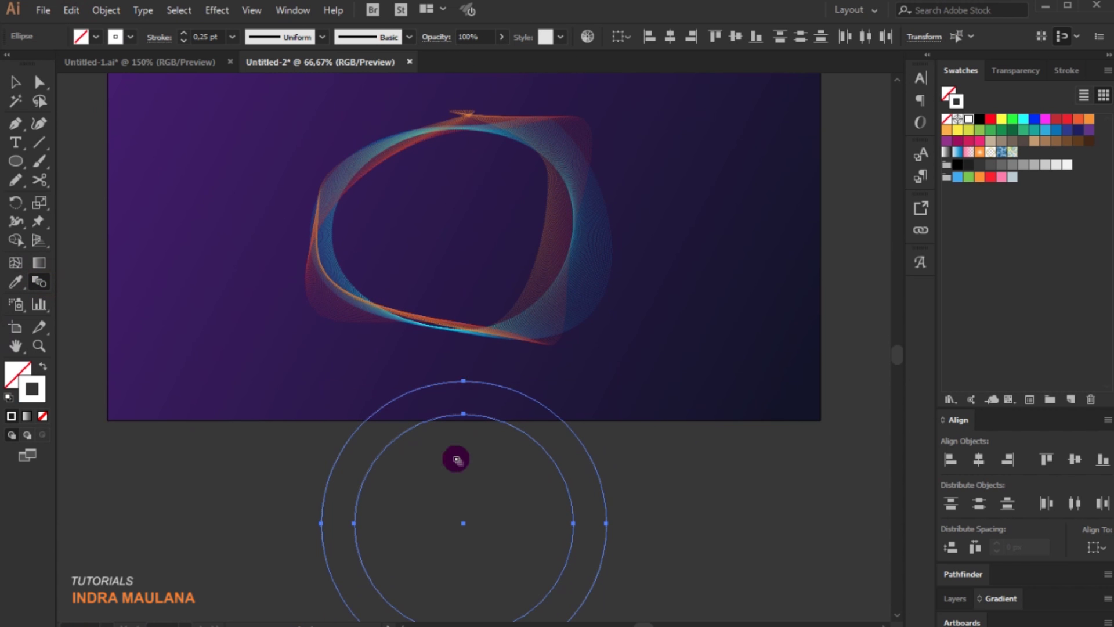
left_click(467, 414)
scroll(212, 434, "down", 1)
left_click(15, 82)
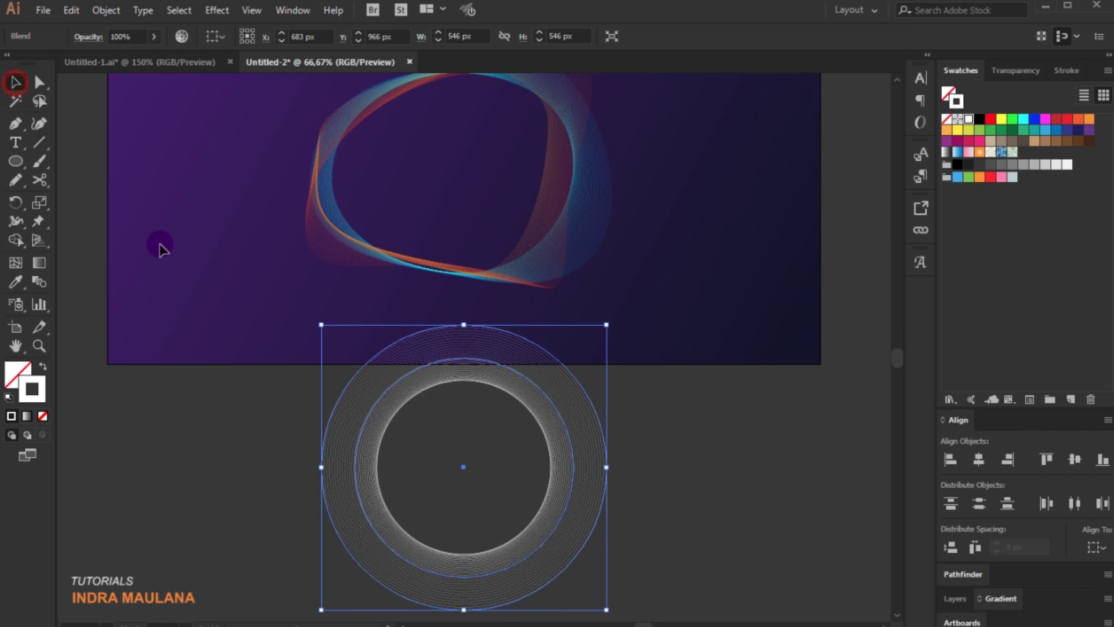
left_click(237, 445)
scroll(298, 380, "up", 1)
Set the new blend's outer circle stroke to the dark red swatch and its inner circle stroke to light orange
left_click(39, 82)
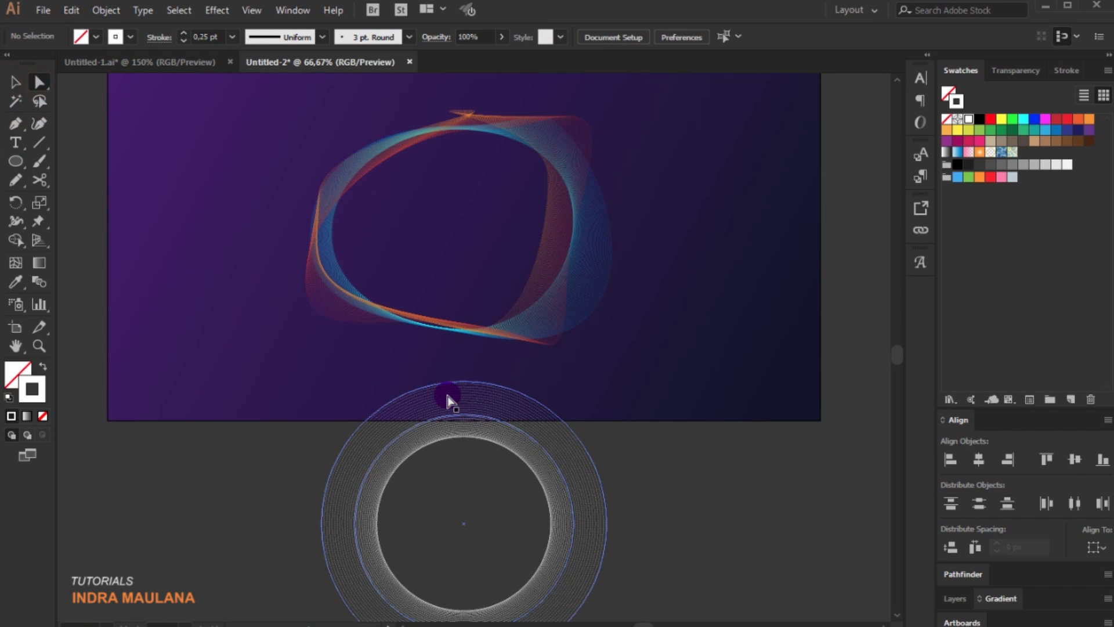
left_click(449, 385)
left_click(1059, 119)
left_click(432, 419)
left_click(1089, 118)
left_click(205, 410)
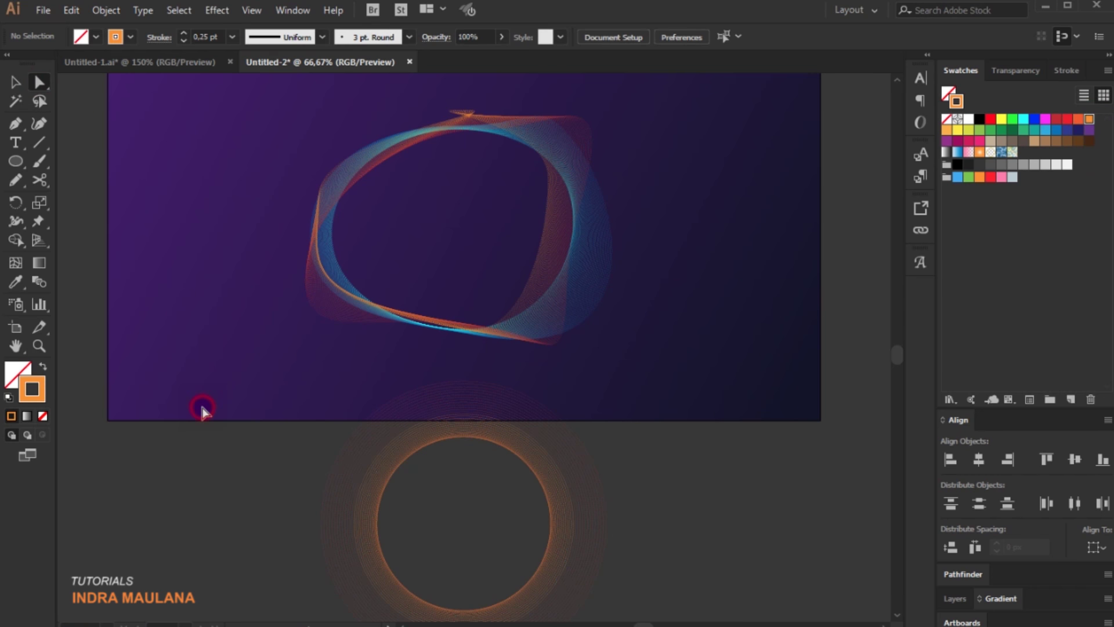
Move the new orange-red circular blend up onto the existing blends and deselect it
left_click(15, 82)
left_click_drag(496, 439, 490, 155)
left_click(668, 174)
scroll(672, 161, "up", 2)
Pull the right anchor of the new orange blend's inner circle across to the left side of the artwork
left_click(40, 82)
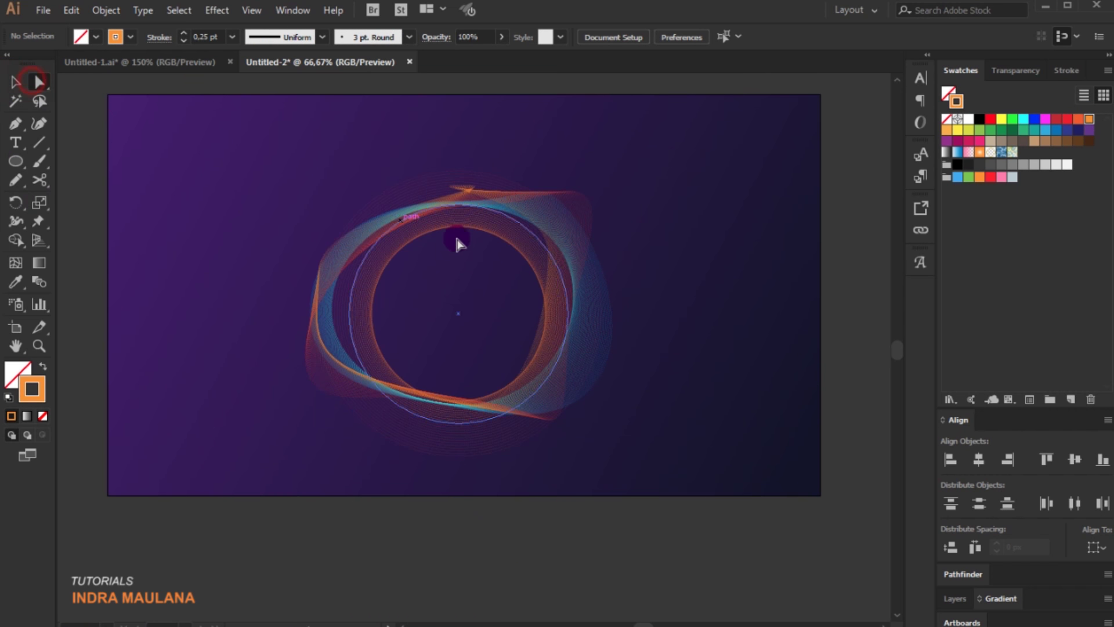
left_click(489, 230)
left_click_drag(568, 314, 374, 307)
key("ctrl+z")
left_click(568, 313)
left_click_drag(568, 316, 281, 383)
left_click(281, 384)
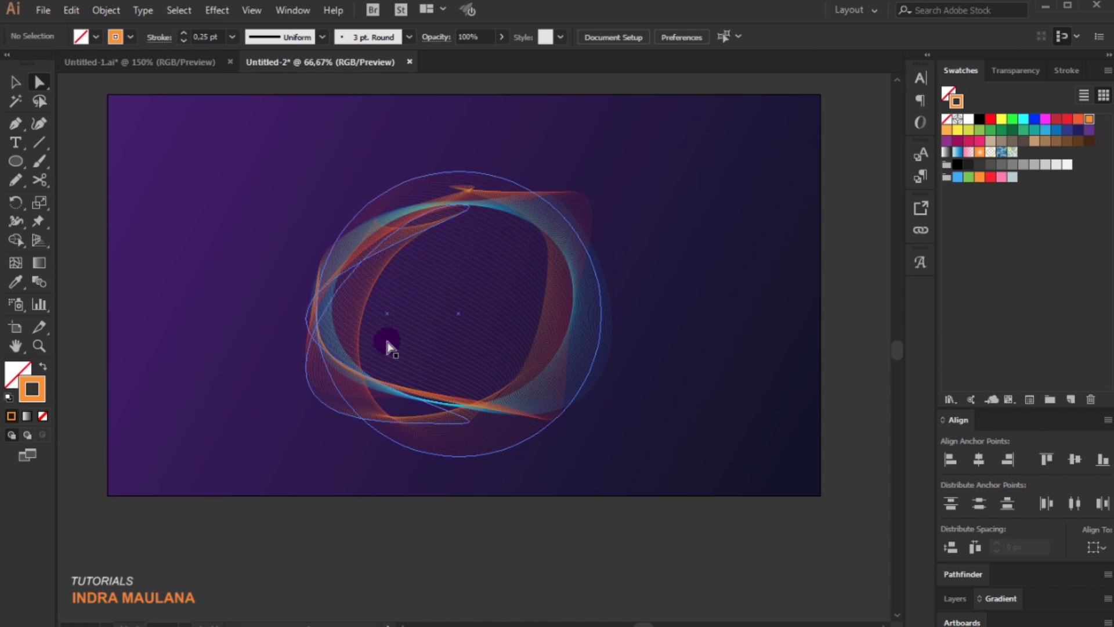
Extend the right handle of the distorted inner orange path's bottom anchor outward
left_click(424, 422)
left_click(458, 424)
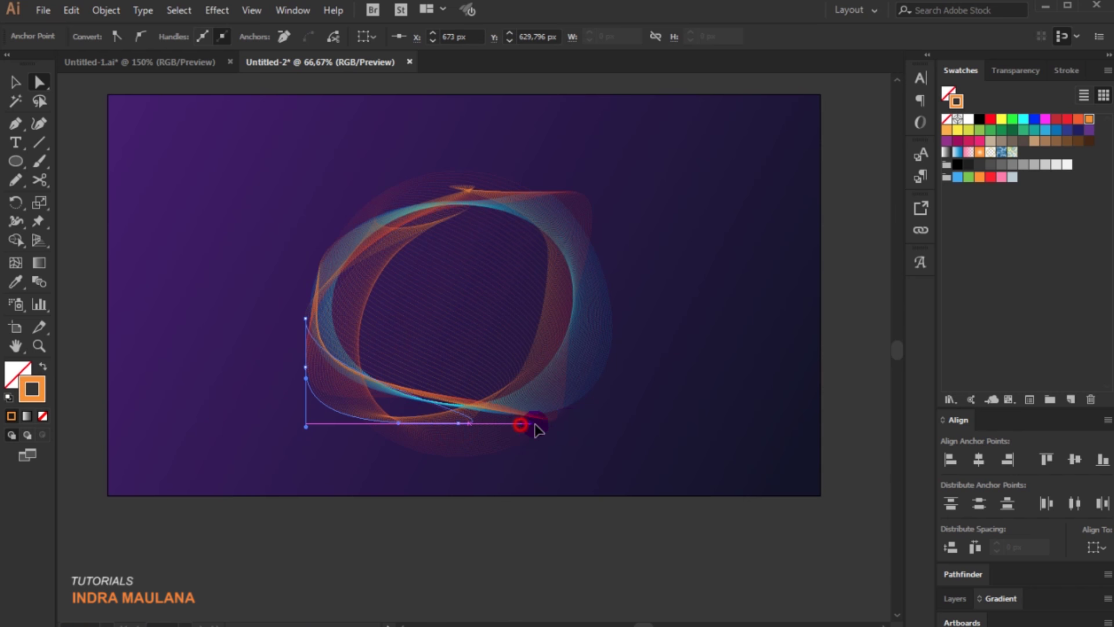
scroll(428, 330, "up", 1)
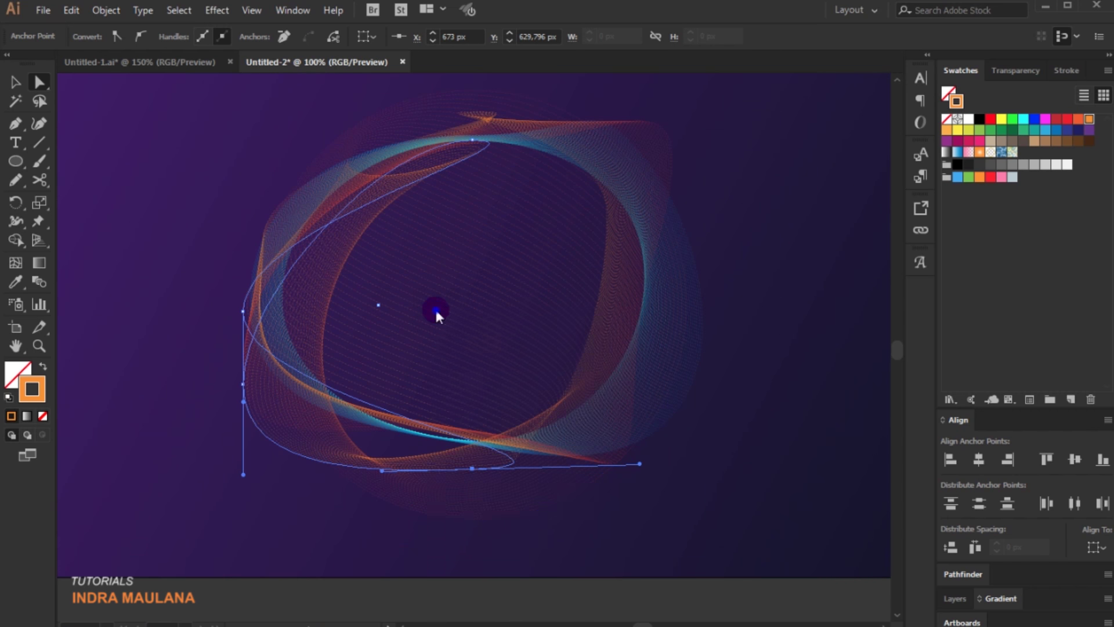
Send the distorted orange path to the back and apply another Arrange command to its stacking order
right_click(437, 312)
mouse_move(544, 540)
left_click(696, 593)
right_click(501, 336)
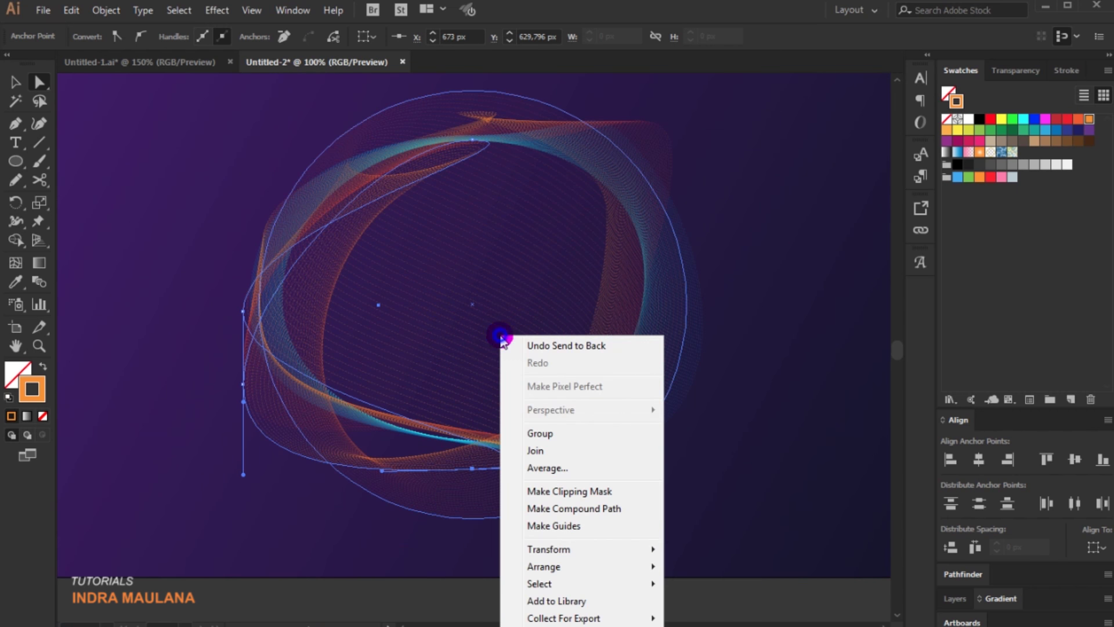
mouse_move(580, 566)
left_click(762, 583)
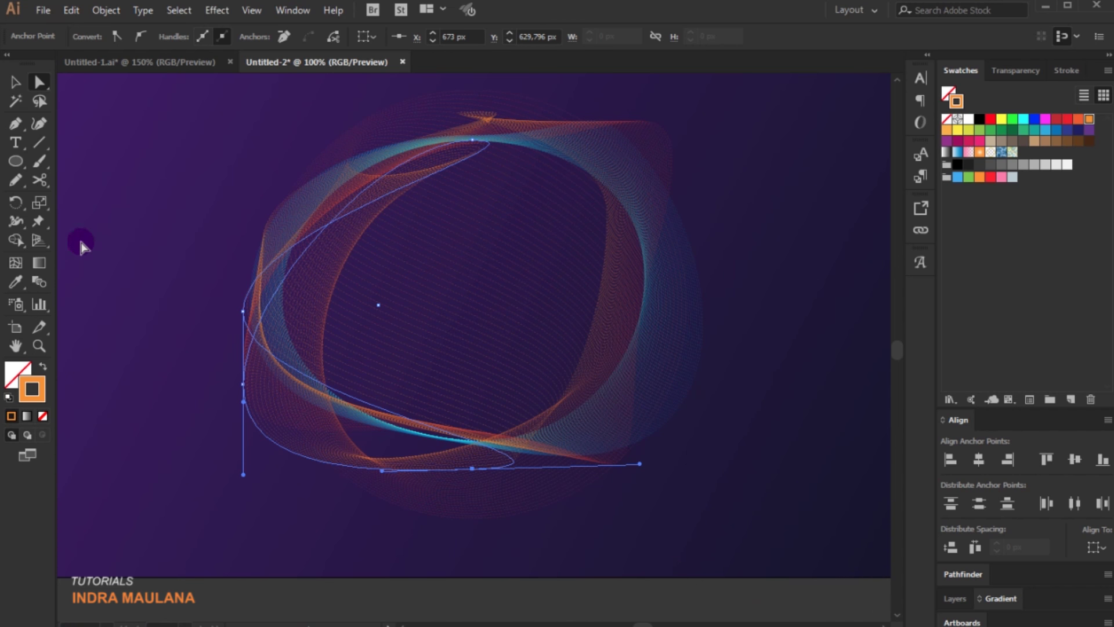
Reposition the bottom anchor of the distorted inner orange path and deselect the blend
left_click(387, 480)
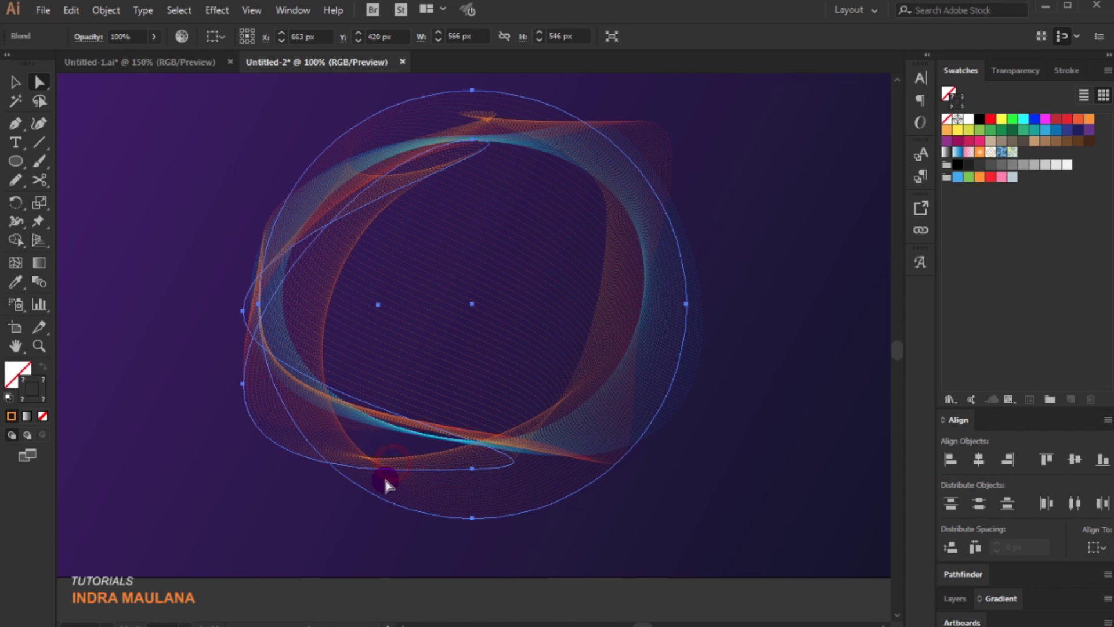
mouse_move(472, 470)
left_mouse_down()
mouse_move(652, 468)
mouse_move(634, 458)
mouse_move(459, 464)
left_mouse_up()
left_click(656, 493)
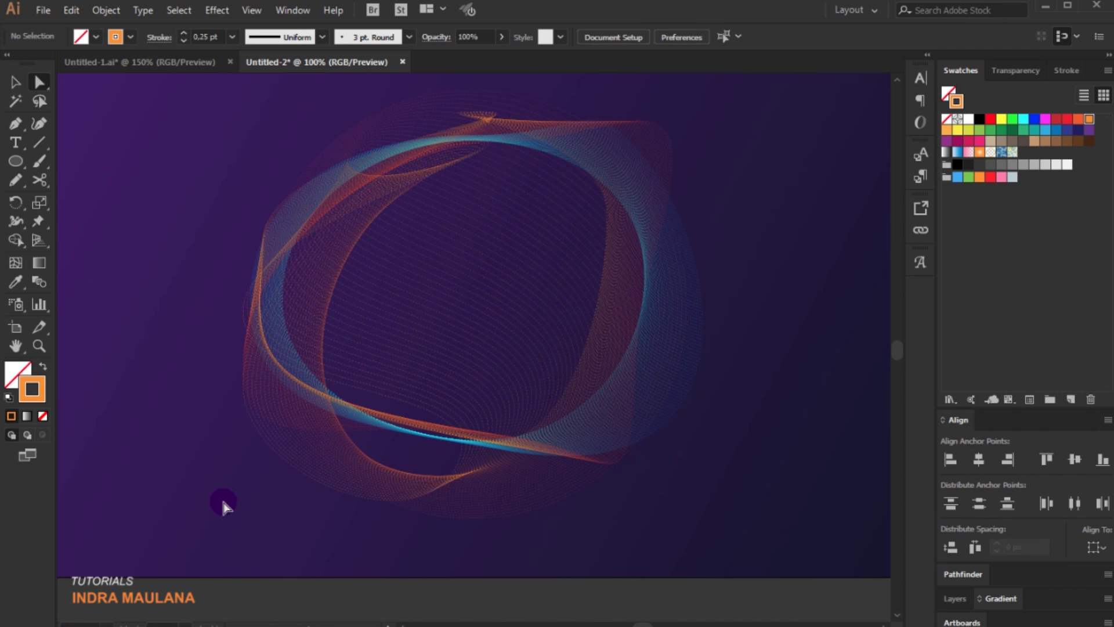
scroll(223, 502, "down", 1)
left_click(376, 383)
left_click(590, 350)
left_click_drag(614, 297, 635, 304)
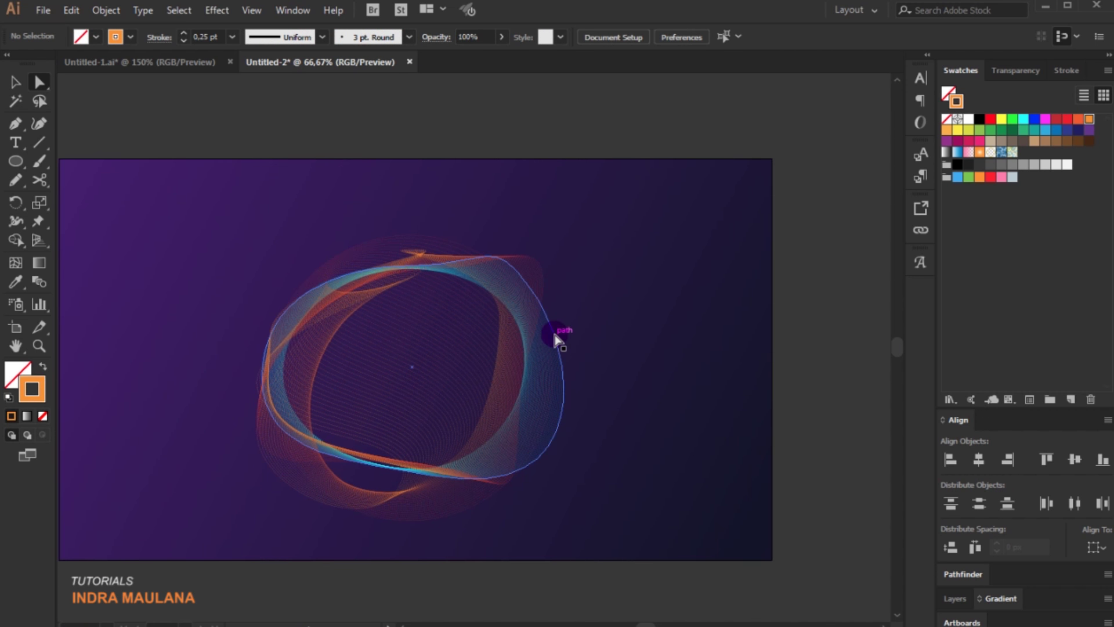
left_click(554, 334)
left_click(562, 342)
left_click(610, 268)
left_click(557, 340)
left_click(654, 363)
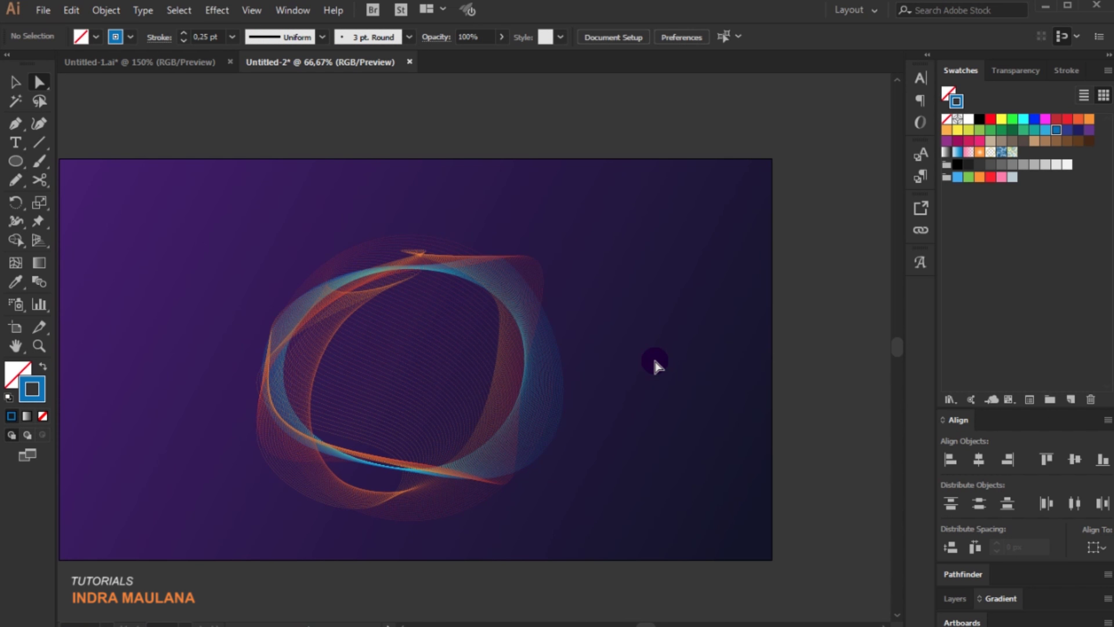
scroll(522, 357, "down", 1)
left_click(474, 355)
left_click(638, 328)
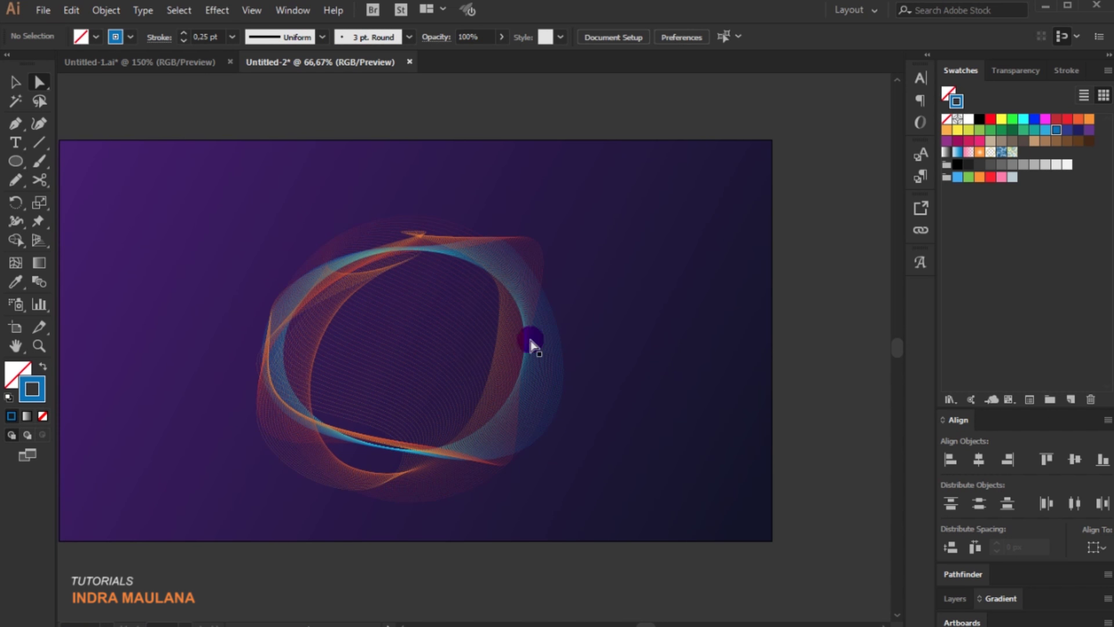
left_click(15, 123)
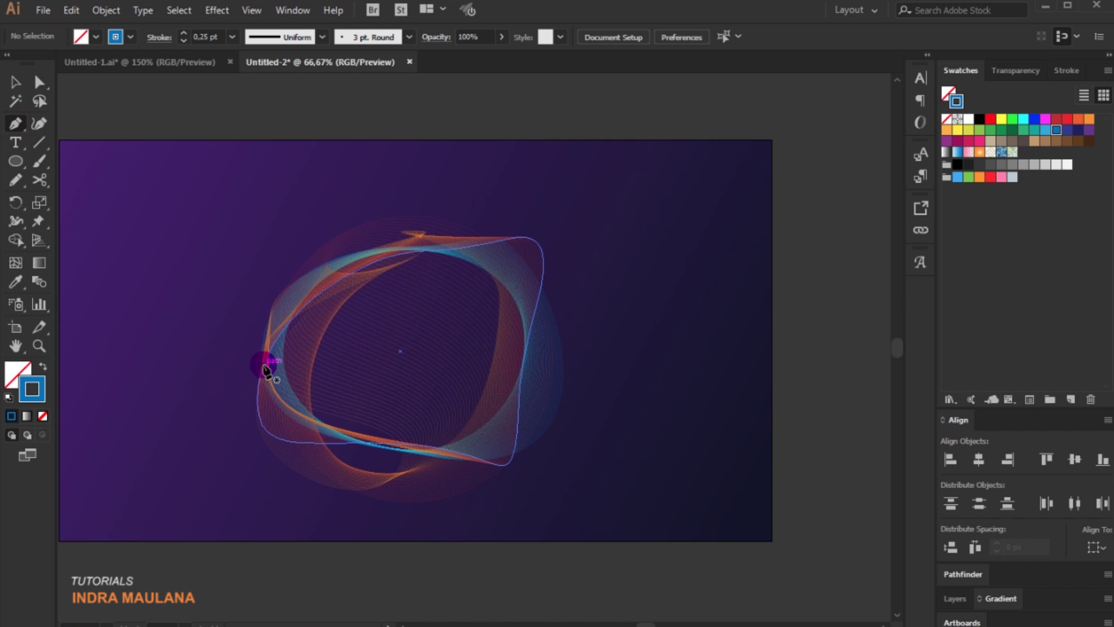
left_click_drag(530, 490, 675, 453)
left_click_drag(723, 390, 814, 401)
key("ctrl+z")
key("ctrl+z")
Draw a flowing curved path with the Pen tool from below the blends toward the artboard's right side, and finish it
left_click_drag(494, 496, 633, 474)
left_click_drag(684, 417, 840, 447)
left_click(571, 525, "ctrl")
scroll(570, 523, "up", 1)
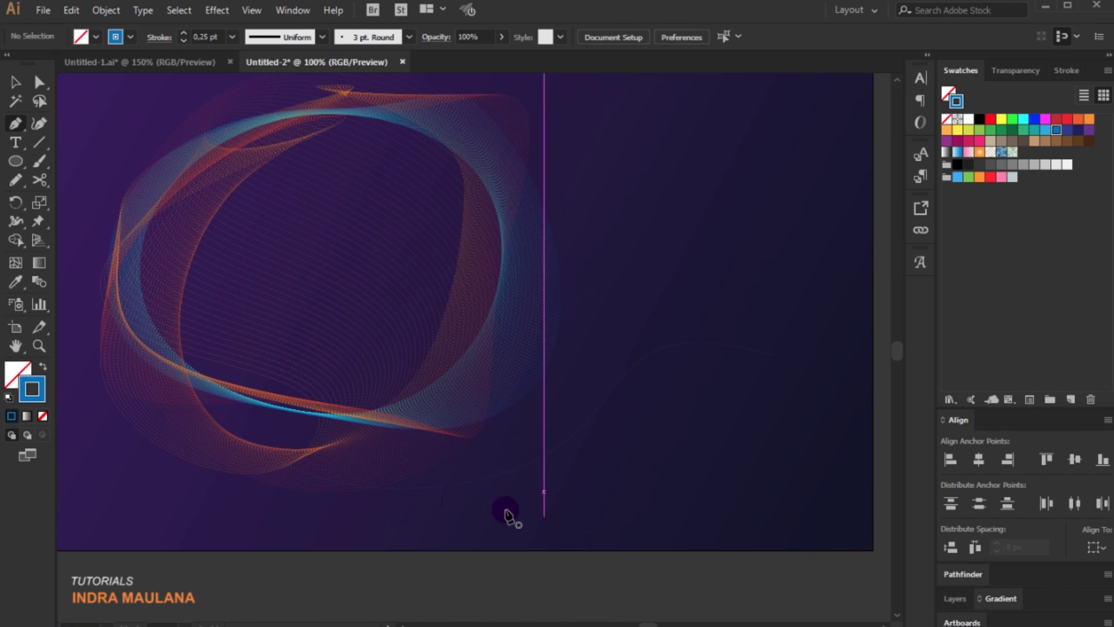
Draw a second flowing Pen curve from below the blends through a low bend up toward the right, ending above the first curve, and finish it
left_click(192, 375)
left_click_drag(541, 460, 674, 465)
key("ctrl+z")
left_click_drag(422, 497, 571, 474)
left_click_drag(707, 293, 843, 290)
key("ctrl+z")
left_click_drag(631, 298, 752, 267)
left_click(13, 77)
left_click(144, 103)
Select both flowing curves, blend them together with the Blend tool, and deselect the result
left_click_drag(679, 385, 621, 280)
left_click(40, 285)
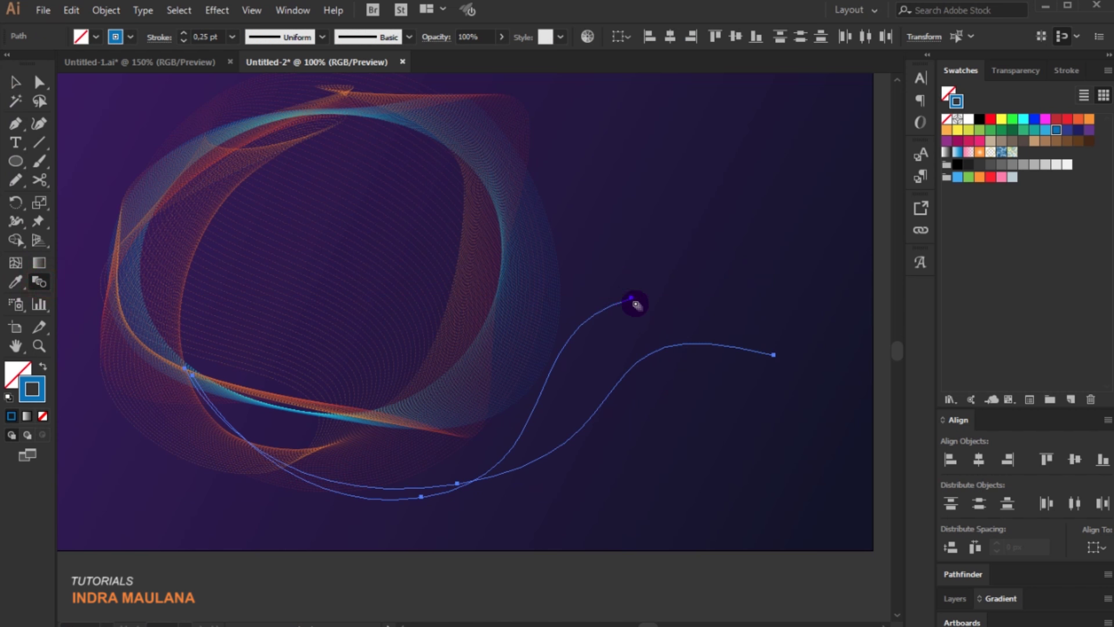
left_click(631, 298)
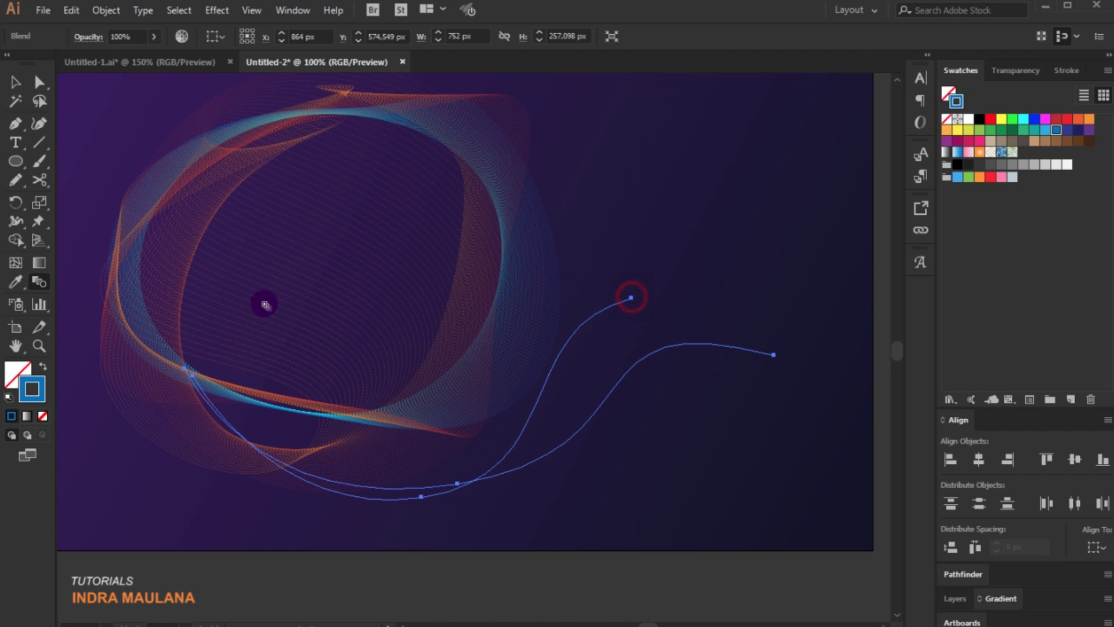
left_click(14, 81)
left_click(658, 173)
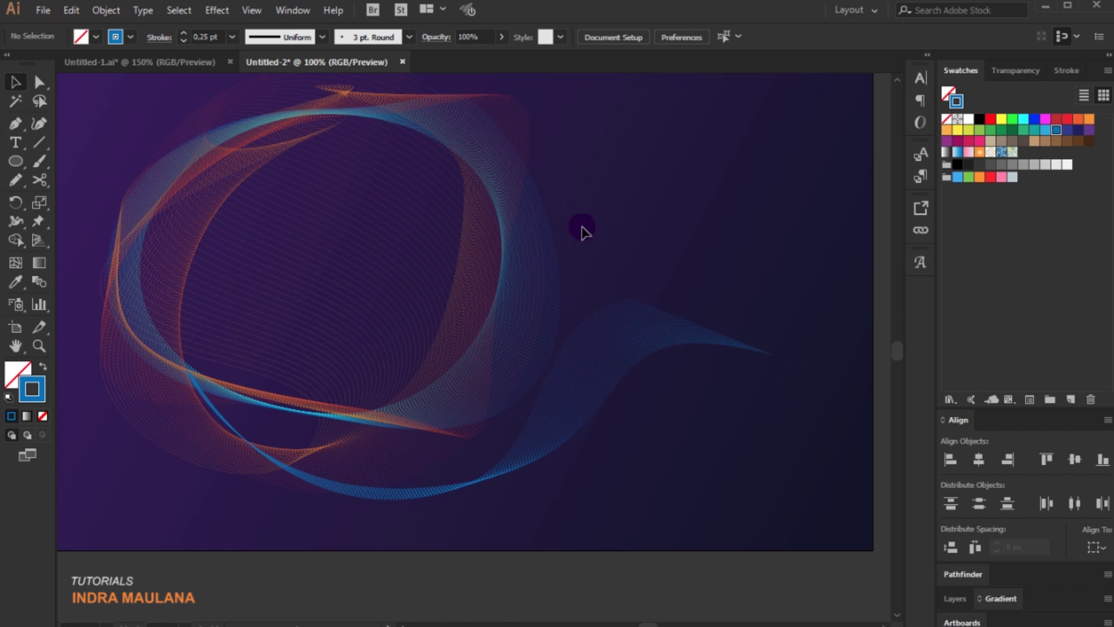
Reshape the blend's upper curve by moving its end anchor up and outward, shifting its bottom anchor, and tilting that anchor's handles steeply
left_click(39, 78)
left_click(597, 375)
left_click_drag(631, 298, 680, 242)
left_click_drag(422, 498, 407, 453)
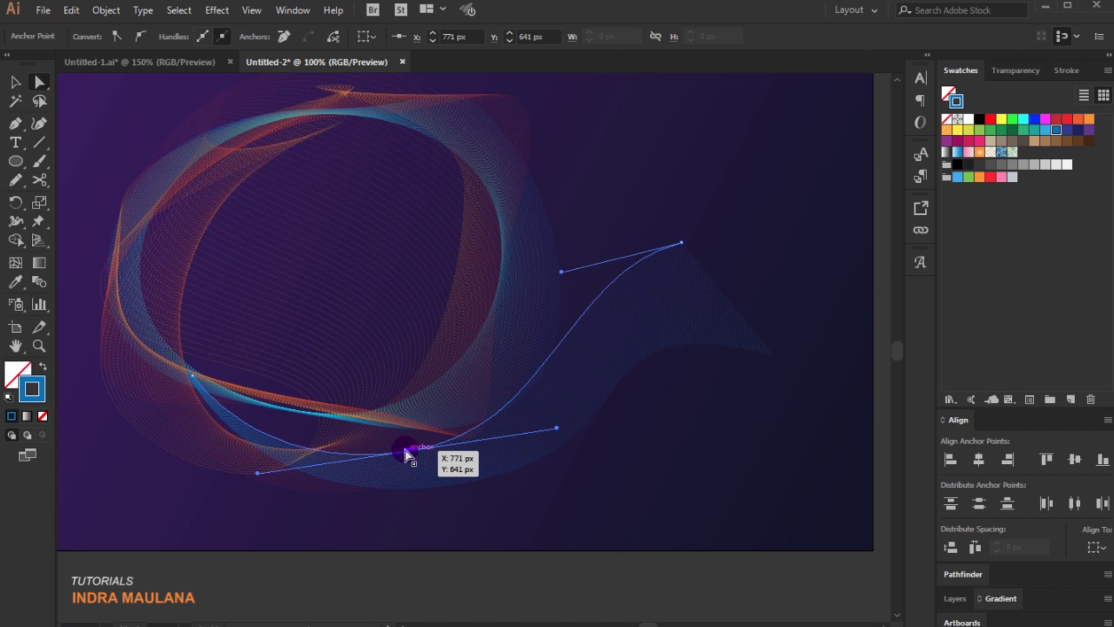
left_click_drag(556, 428, 225, 358)
left_click_drag(407, 451, 358, 455)
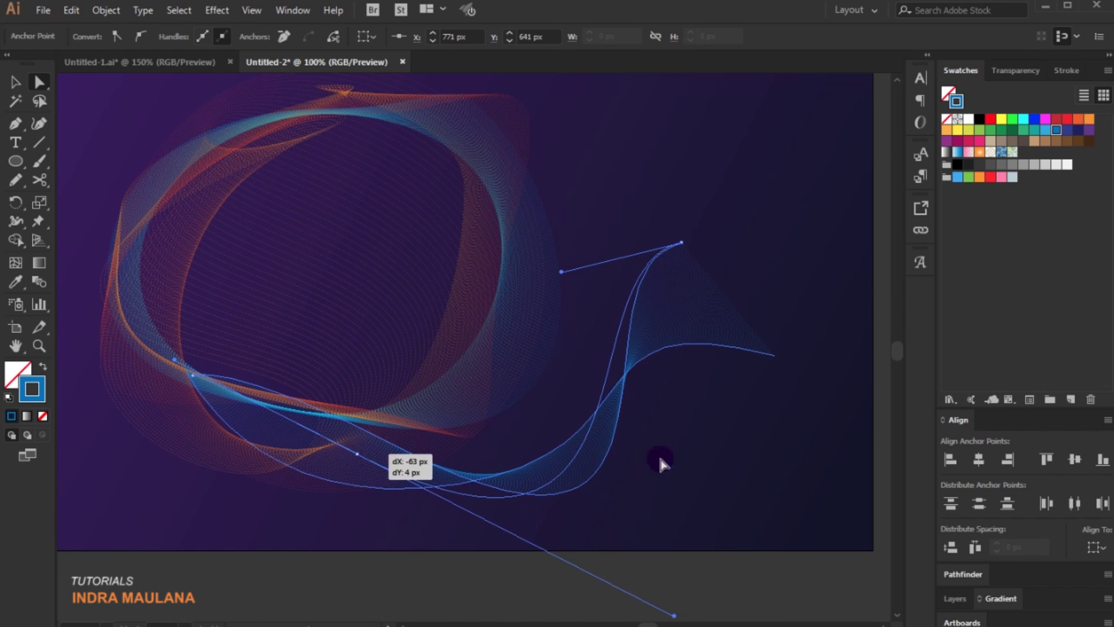
left_click(658, 455)
Move the end anchor of the blend's lower curve inward below the upper curve's end and lengthen its inner handle
left_click(679, 320)
left_click_drag(772, 355, 746, 398)
key("ctrl+z")
left_click_drag(774, 355, 681, 377)
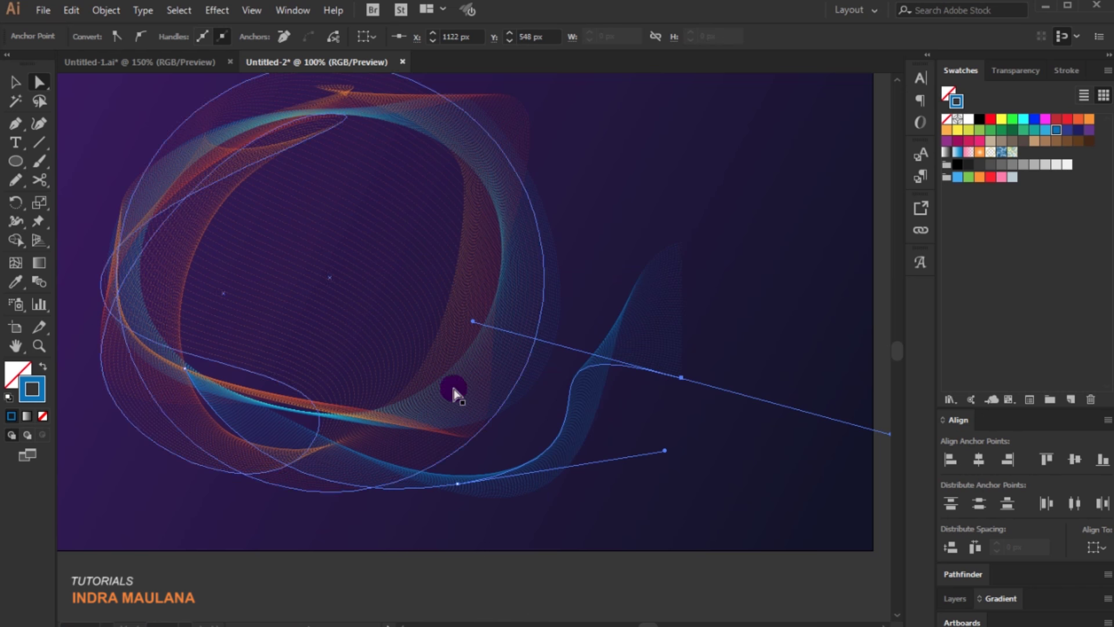
left_click_drag(472, 321, 450, 293)
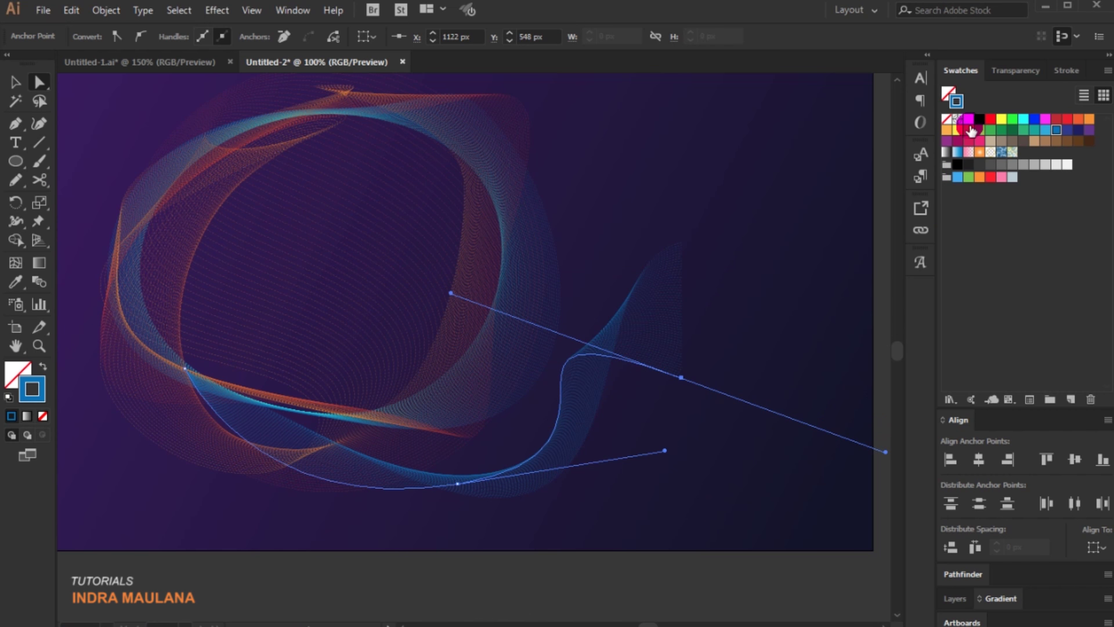
Recolor the strokes of the tail blend, with orange on the lower curve and red on the upper curve
left_click(672, 249)
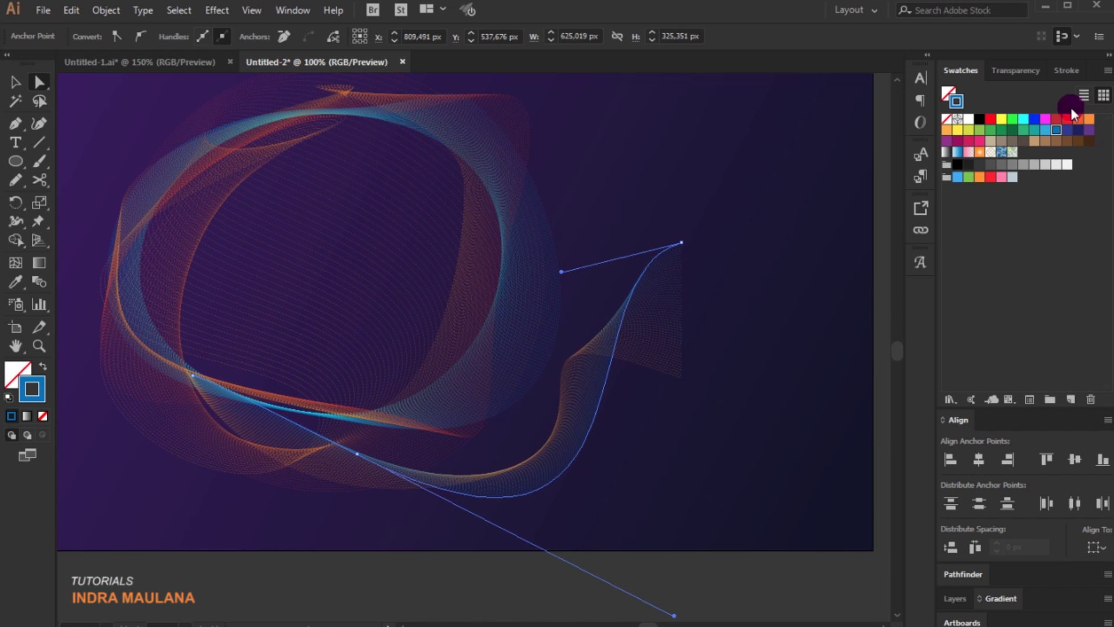
left_click(1053, 120)
left_click(733, 248)
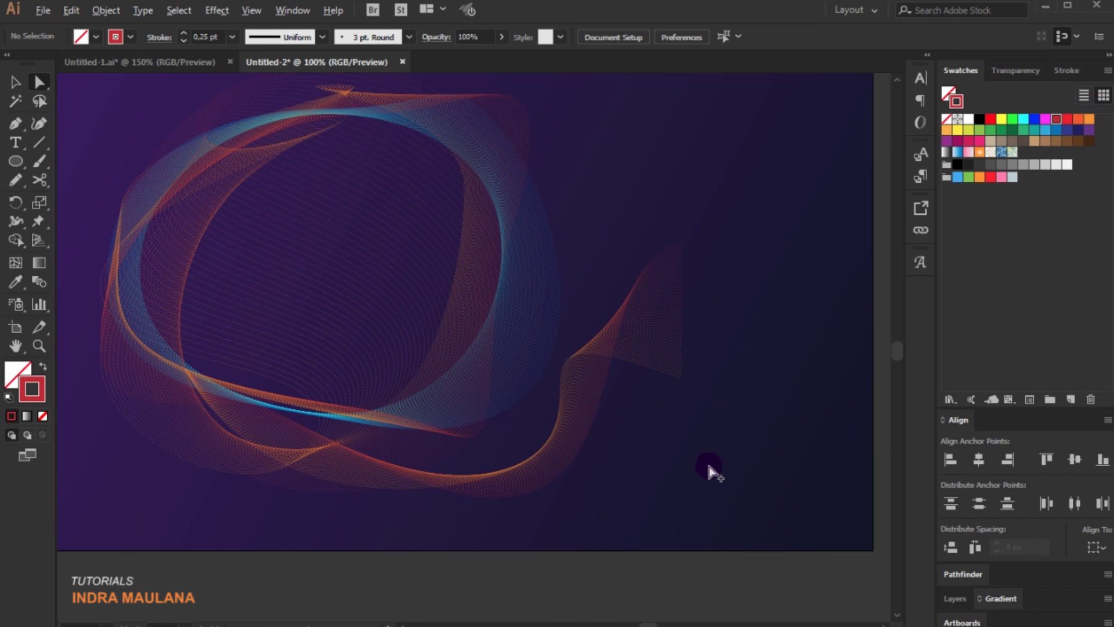
Move the orange tail curve's end anchor up close to the red curve's end and adjust its handles to narrow the ribbon's tip
scroll(709, 469, "down", 1)
left_click_drag(691, 411, 667, 336)
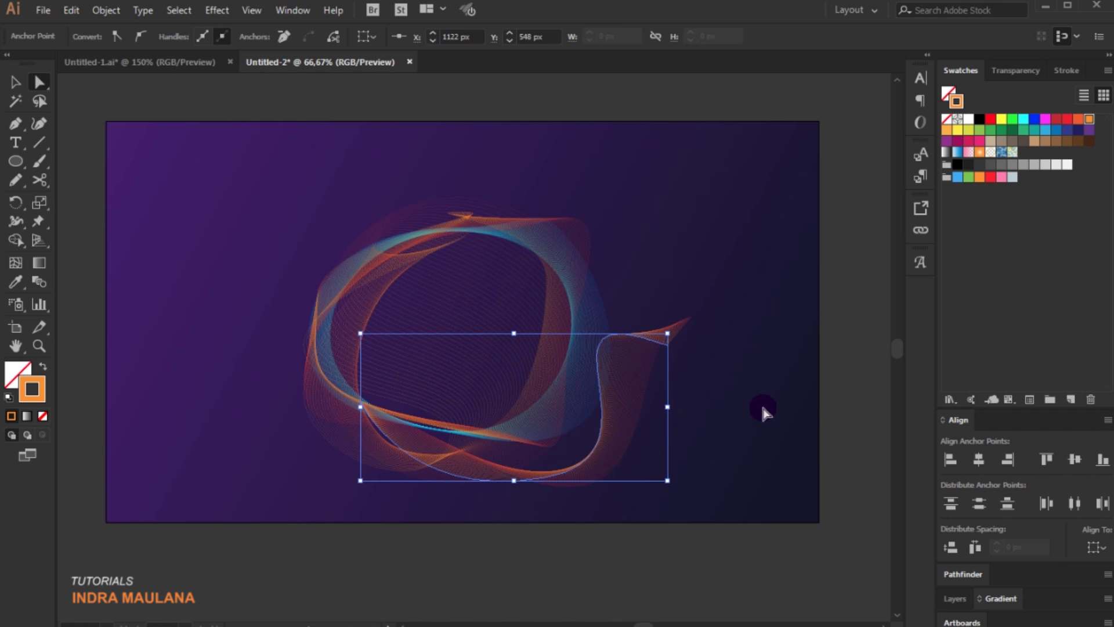
key("ctrl+z")
left_click_drag(831, 458, 773, 413)
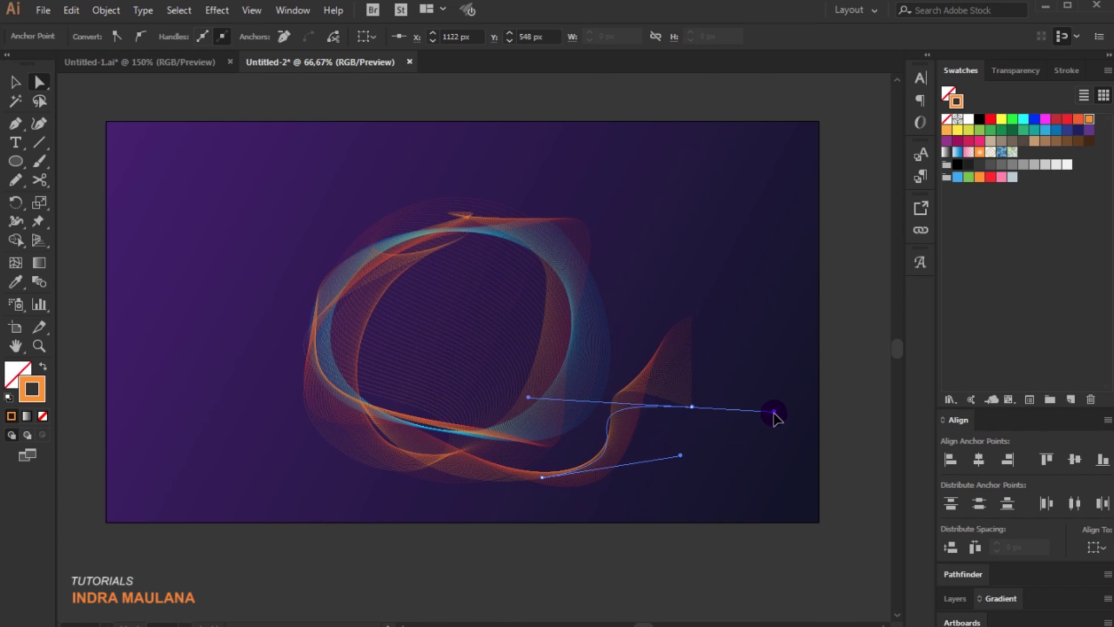
left_click_drag(691, 408, 676, 368)
left_click_drag(513, 351, 528, 398)
left_click_drag(676, 367, 676, 350)
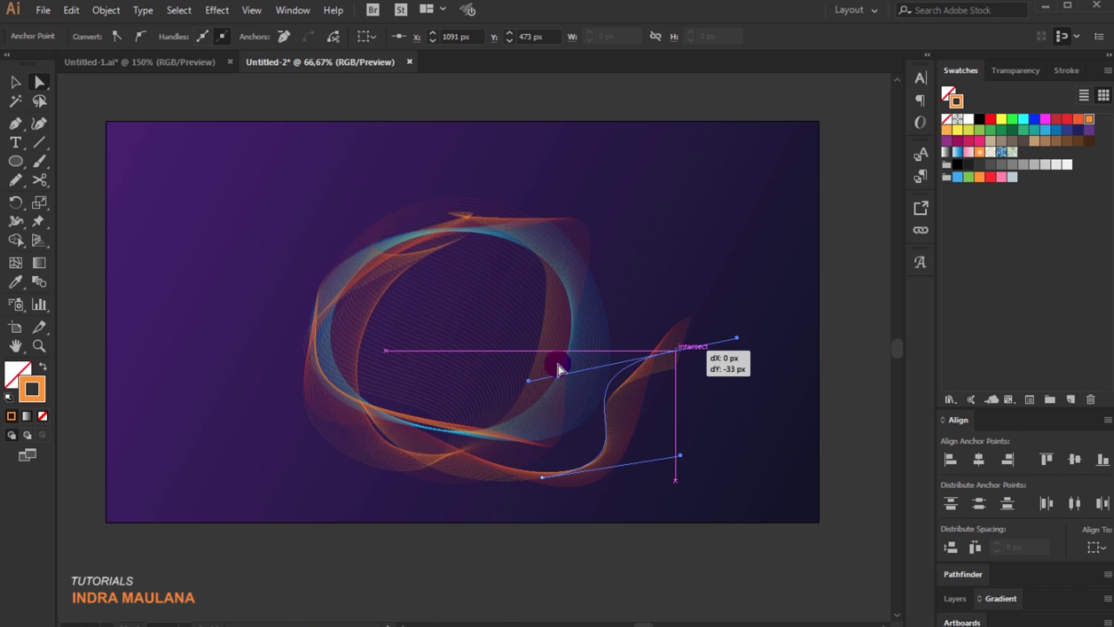
left_click_drag(529, 381, 557, 395)
left_click(744, 366)
left_click(744, 367)
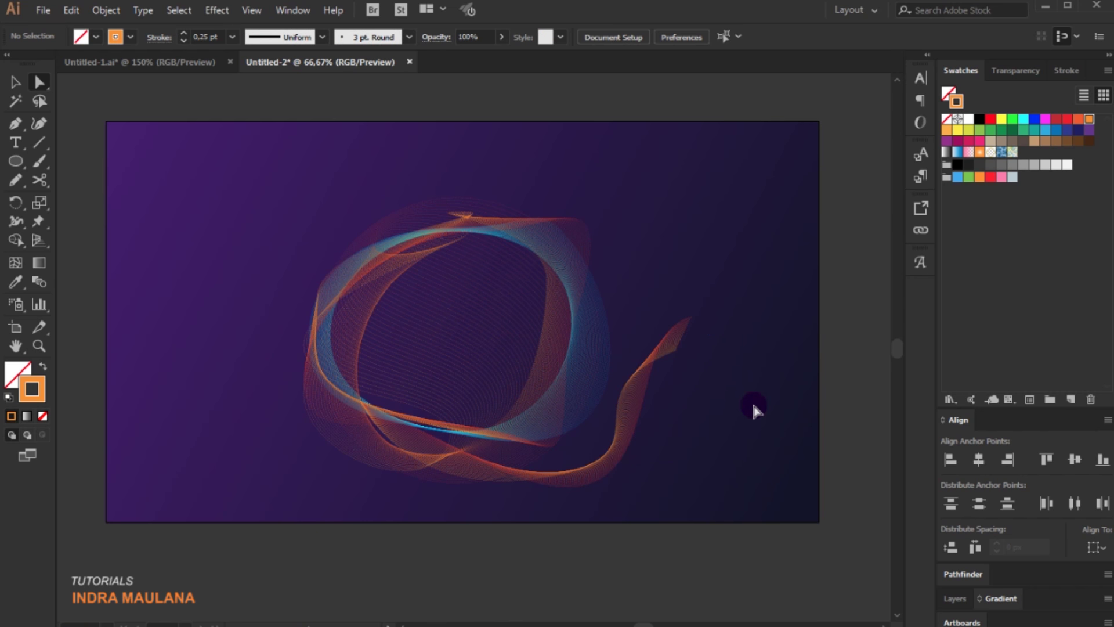
Nudge the bottom anchor of the inner orange path and the top anchor of the distorted red path slightly
key("ctrl+minus")
left_click_drag(239, 365, 260, 374)
left_click(504, 375)
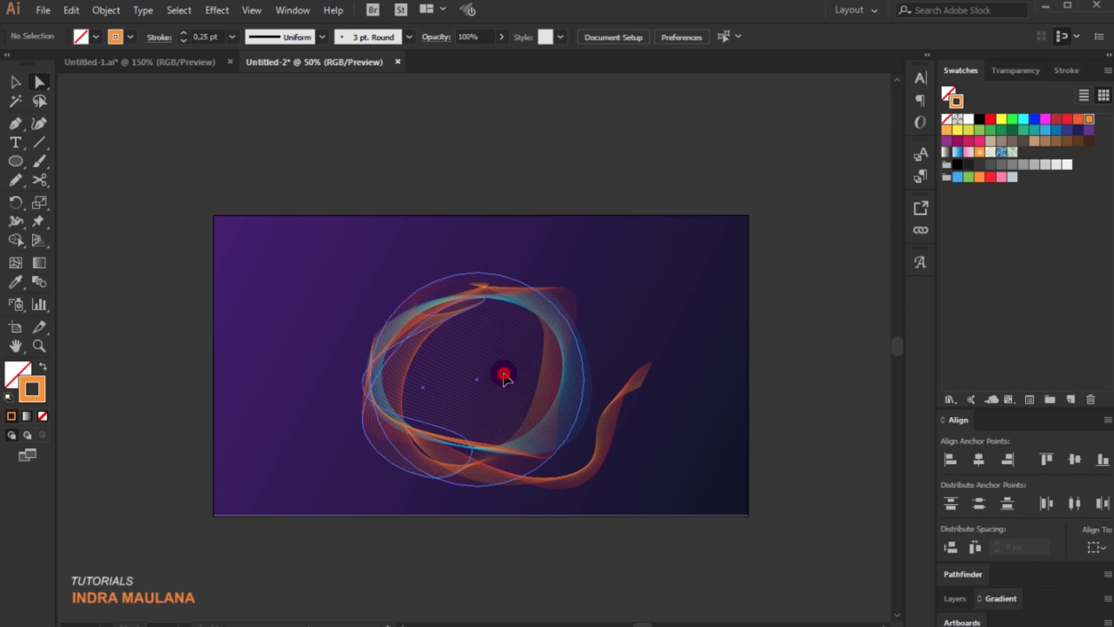
left_click_drag(469, 458, 458, 454)
left_click(462, 376)
left_click(550, 288)
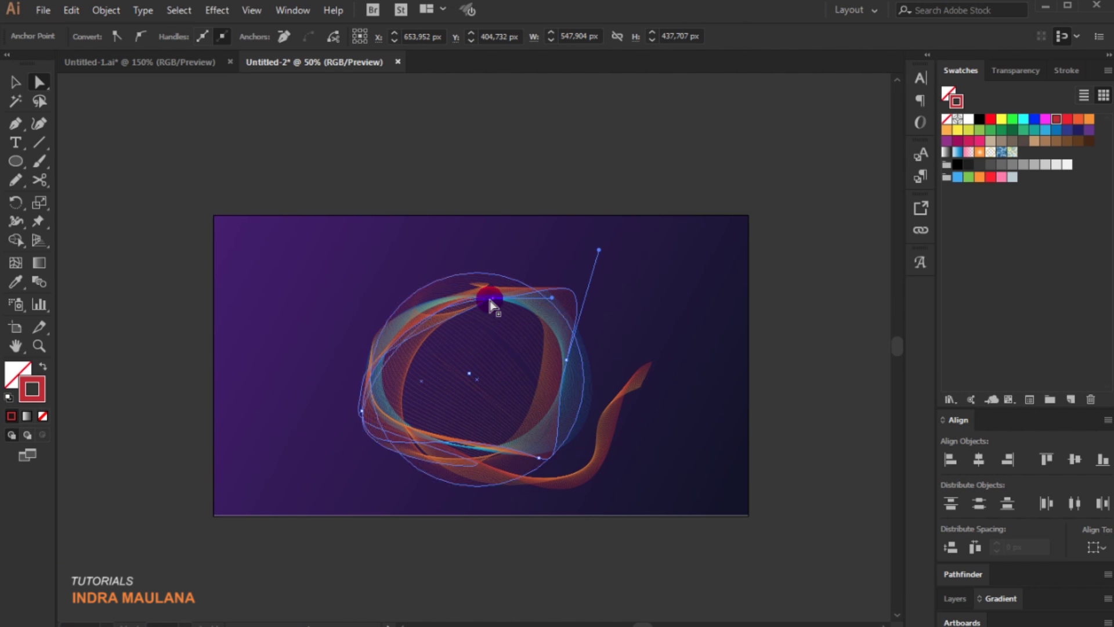
left_click_drag(493, 297, 495, 291)
Move the bottom anchor of the outer blue path slightly down and inward, and deselect it
left_click(588, 373)
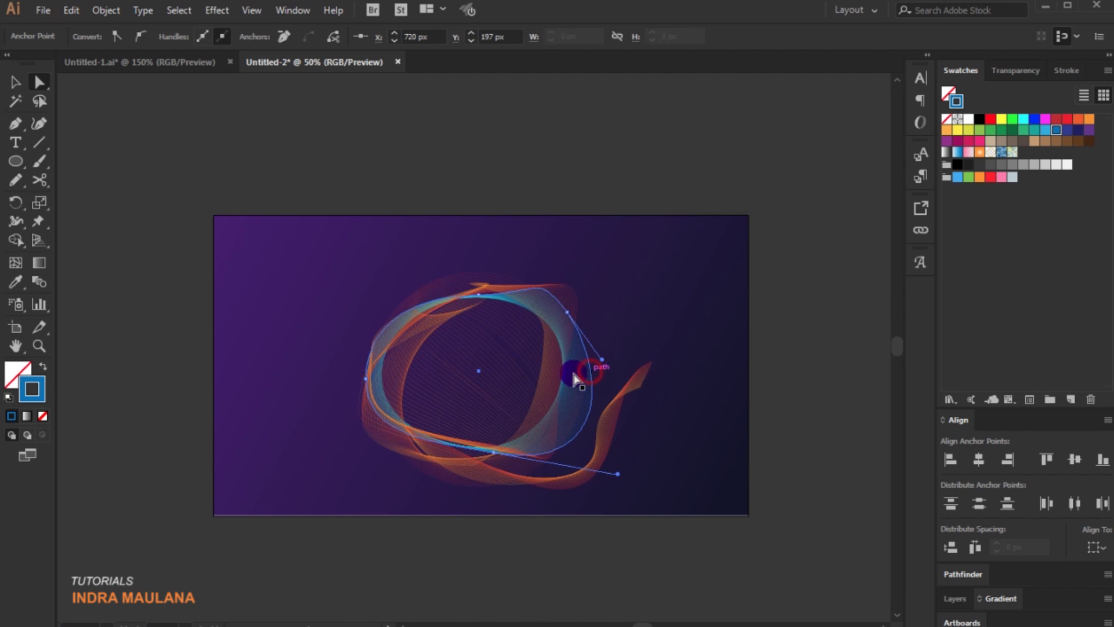
scroll(513, 455, "up", 1)
mouse_move(486, 458)
left_mouse_down()
mouse_move(472, 463)
mouse_move(477, 472)
left_mouse_up()
left_click(278, 488)
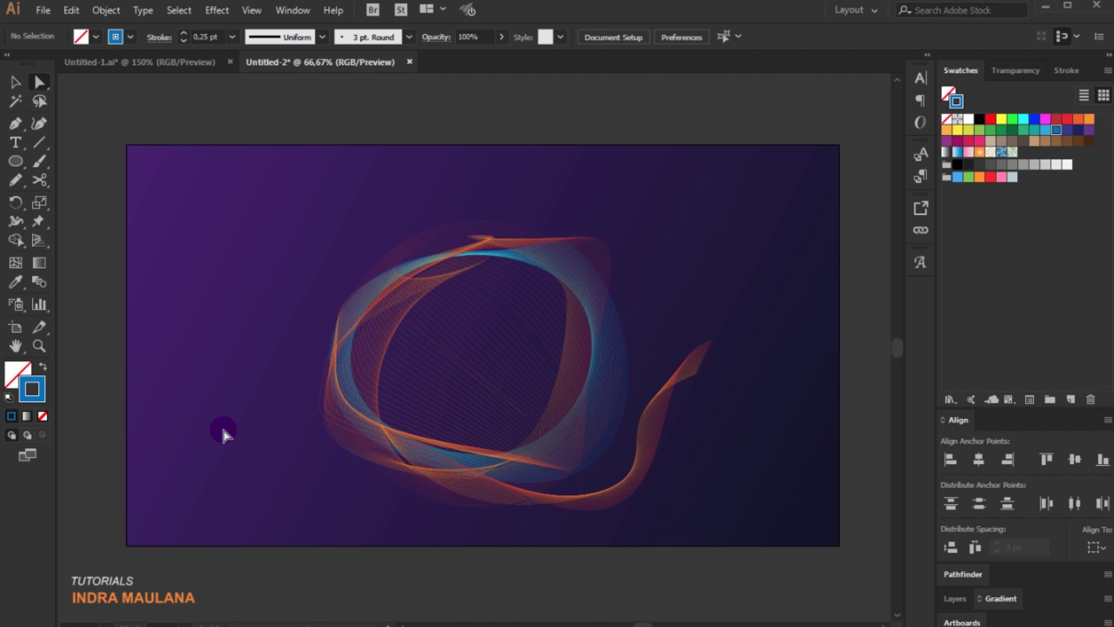
Move the top anchor of the outer red circle down and slightly to the right, and deselect it
left_click(472, 242)
left_click_drag(483, 229, 487, 251)
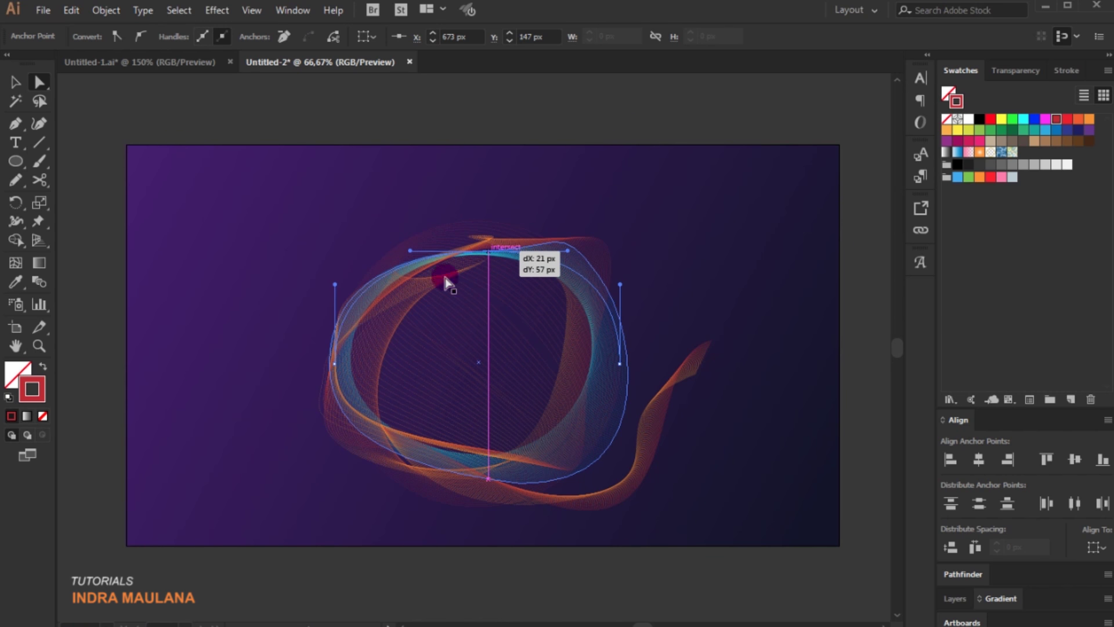
left_click(253, 386)
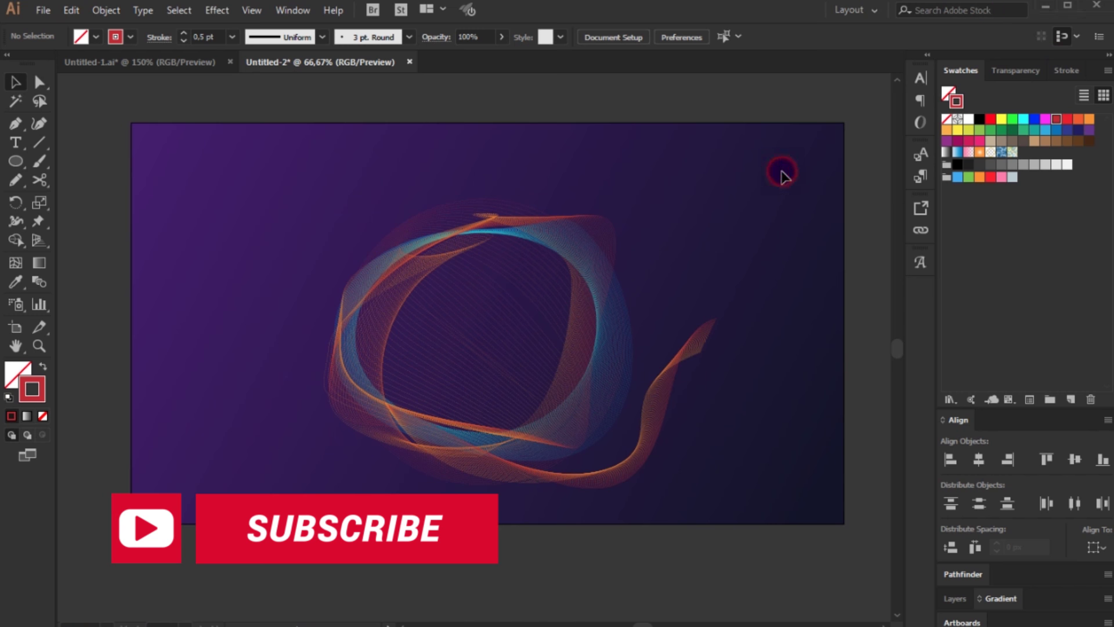
Create a new layer above Layer 1 and lock Layer 1
left_click(971, 603)
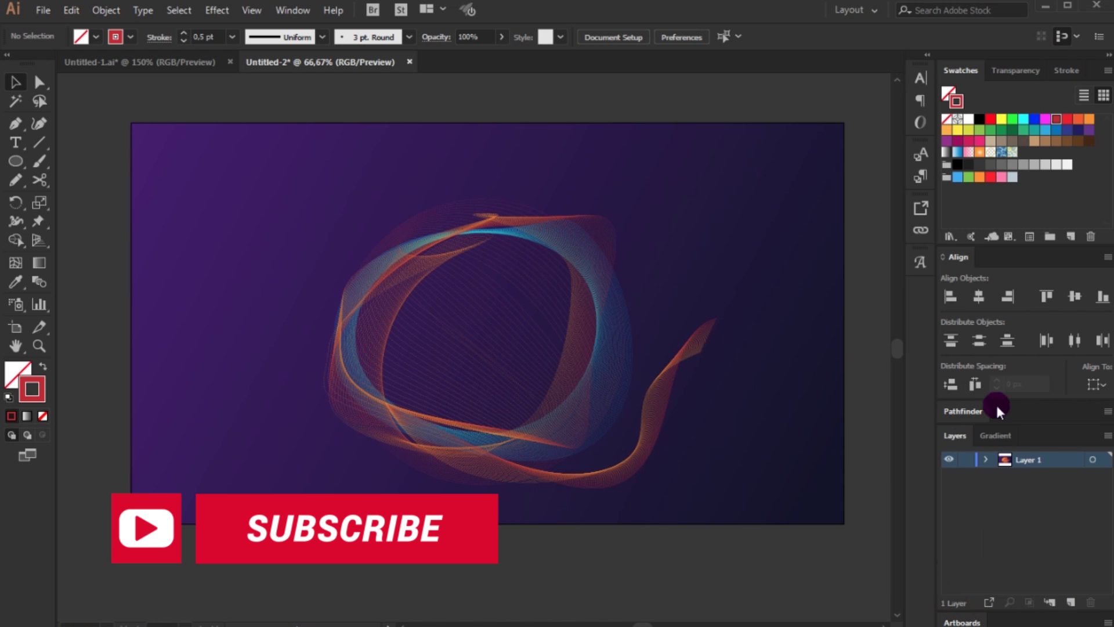
left_click(1069, 601)
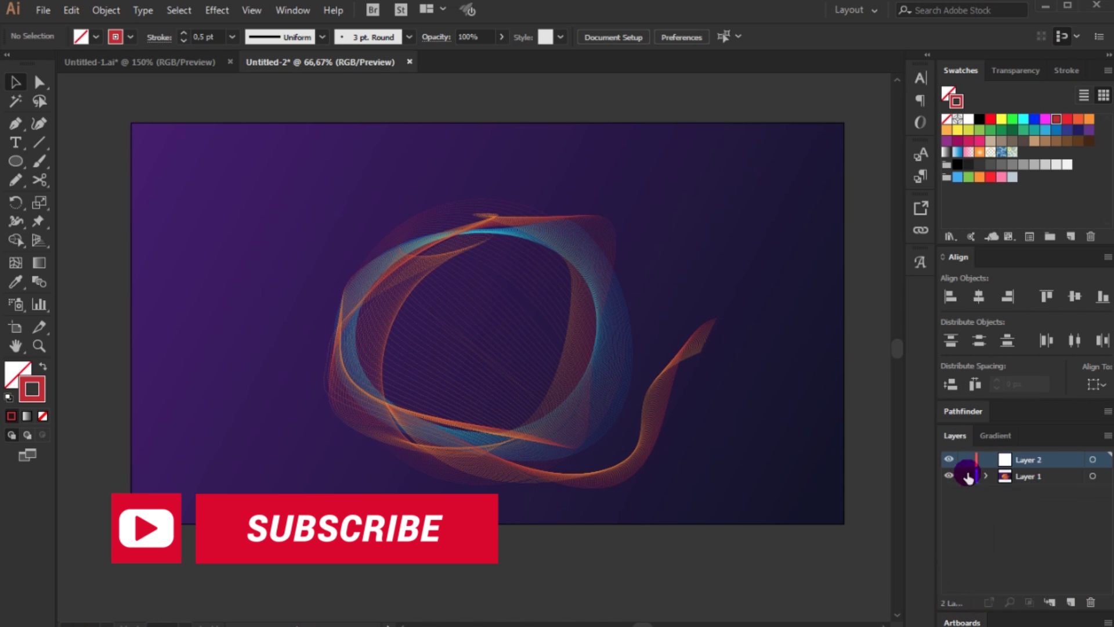
left_click(966, 476)
left_click_drag(747, 398, 803, 441)
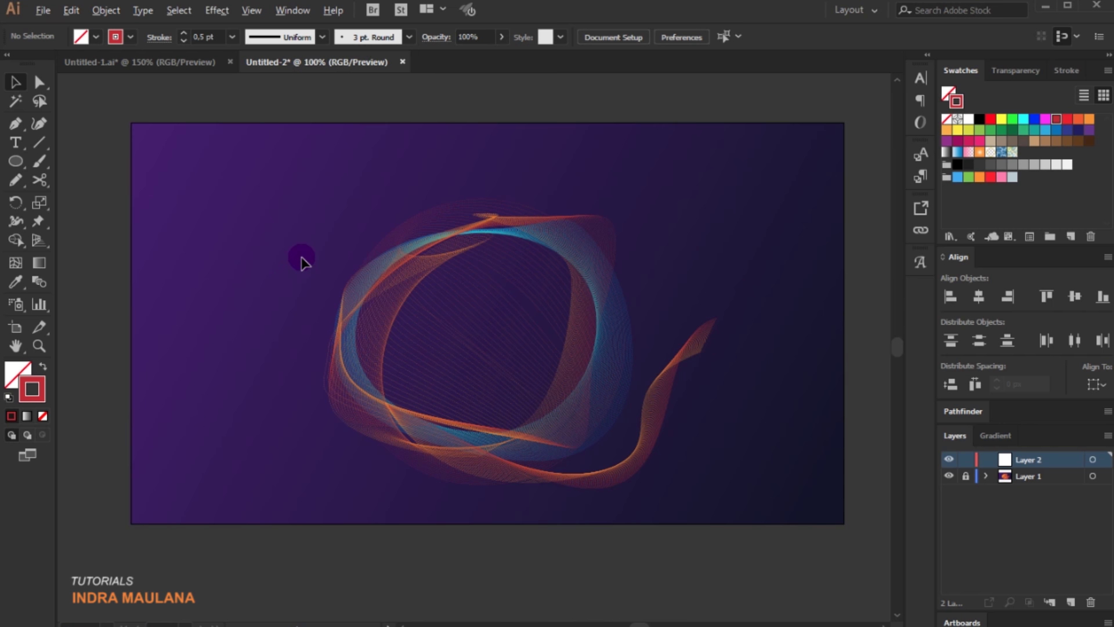
Draw a small 8 px circle on Layer 2 just outside the upper left of the blends
scroll(301, 262, "up", 3)
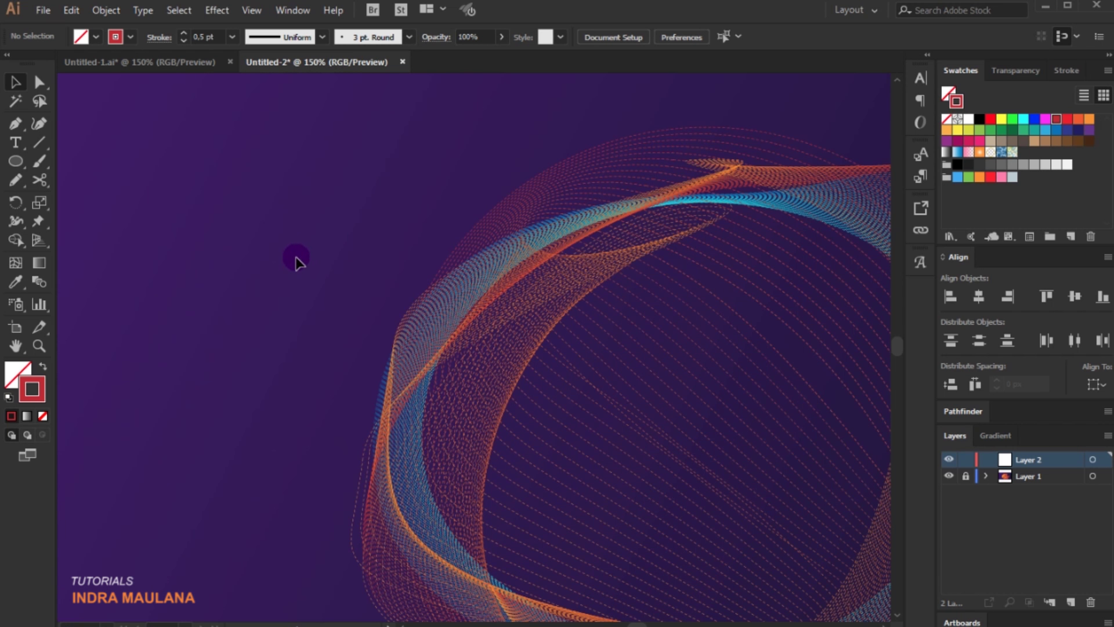
left_click(16, 161)
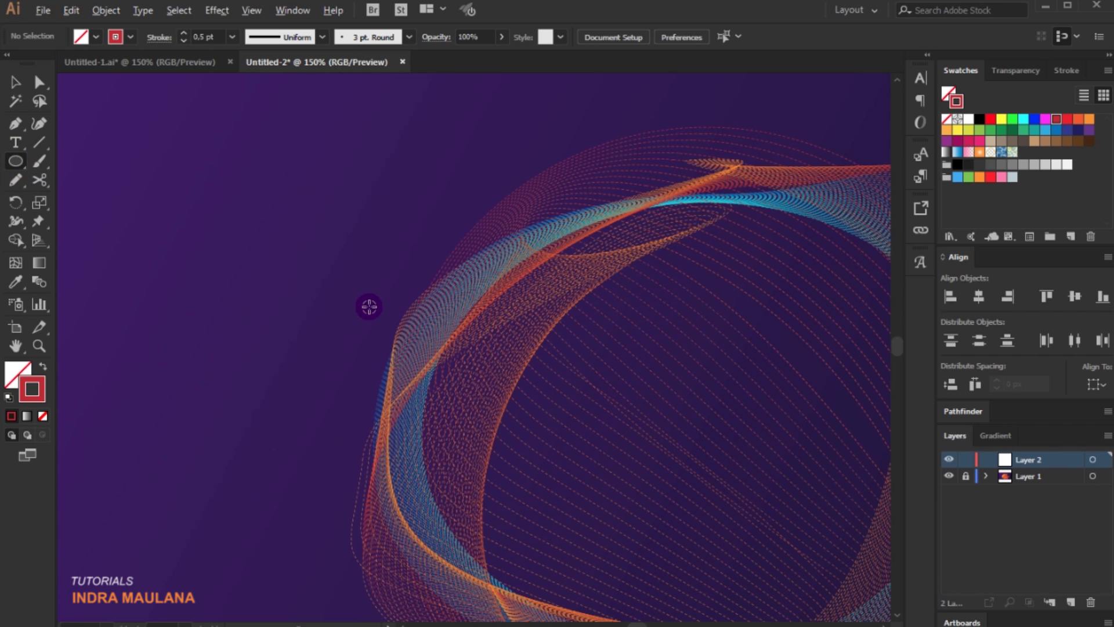
scroll(369, 307, "up", 2)
left_click_drag(374, 312, 391, 318)
left_click(16, 81)
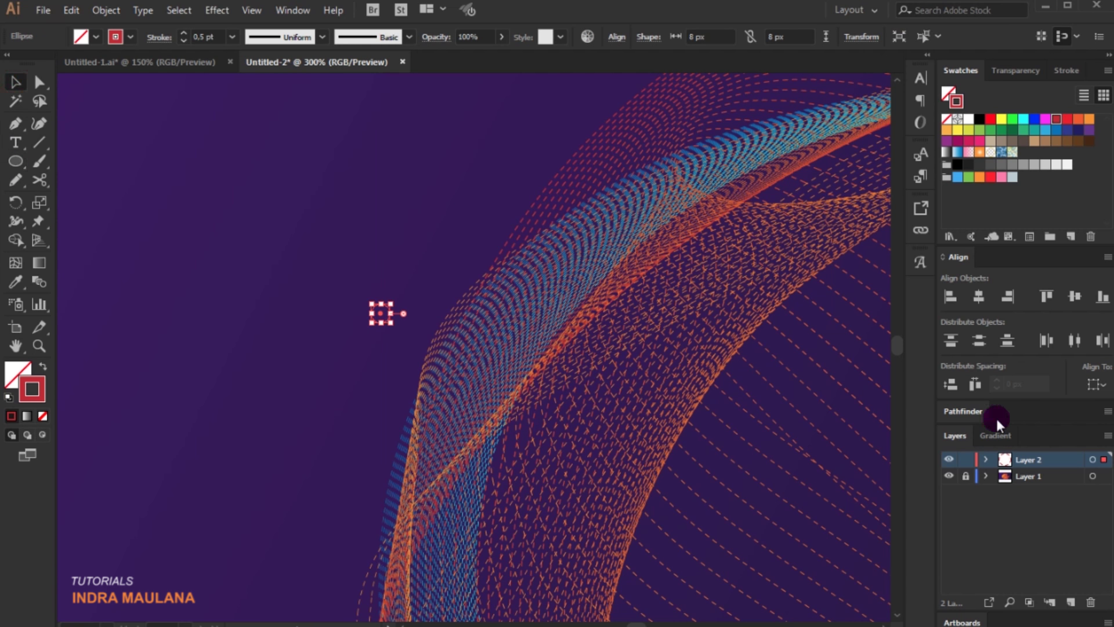
Apply a linear gradient starting in cyan to the small circle and swap it from the stroke to the fill
left_click(995, 434)
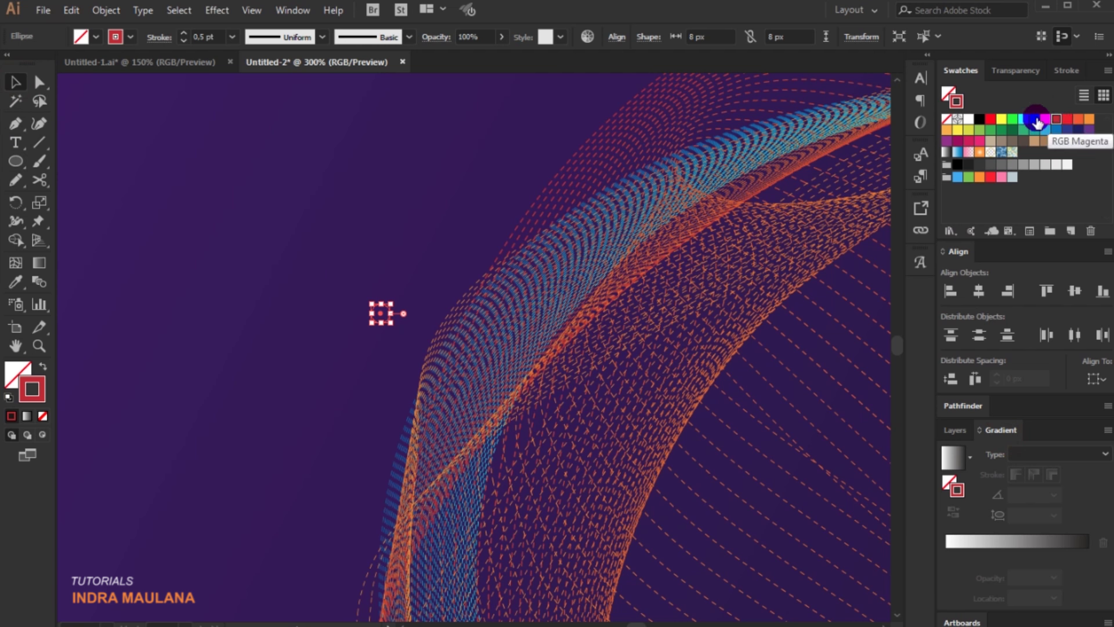
left_click_drag(1024, 119, 981, 468)
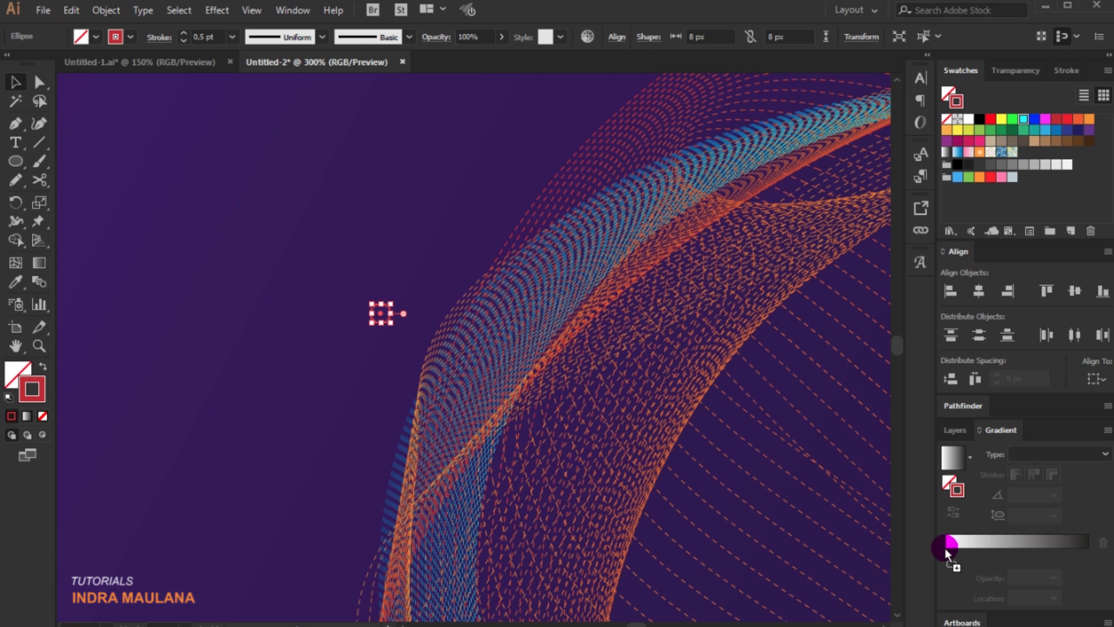
left_click_drag(946, 551, 946, 548)
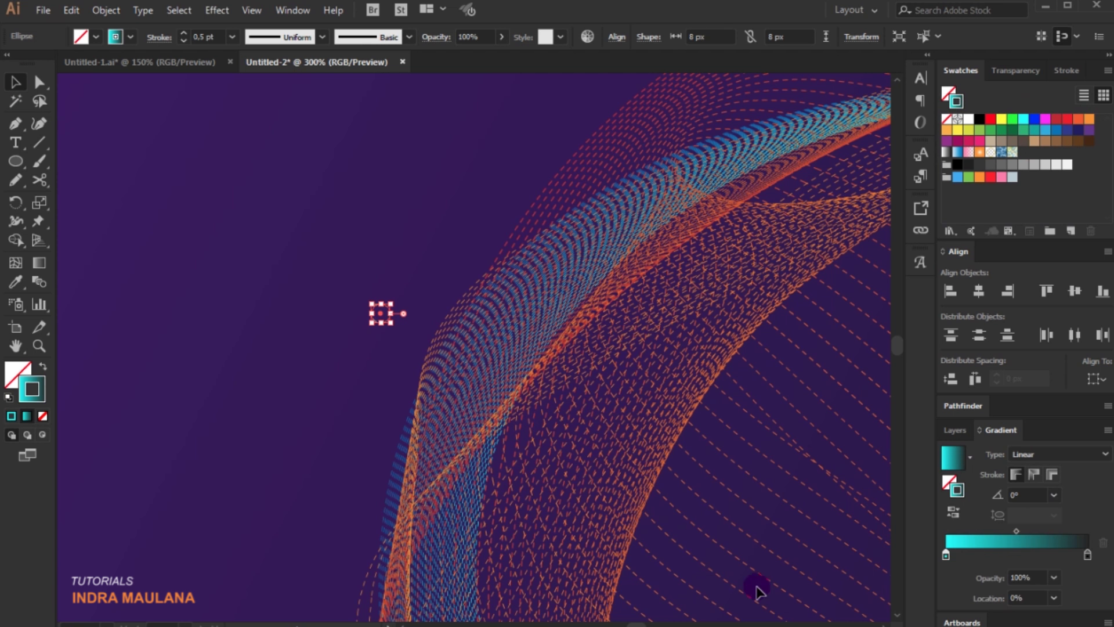
left_click(42, 370)
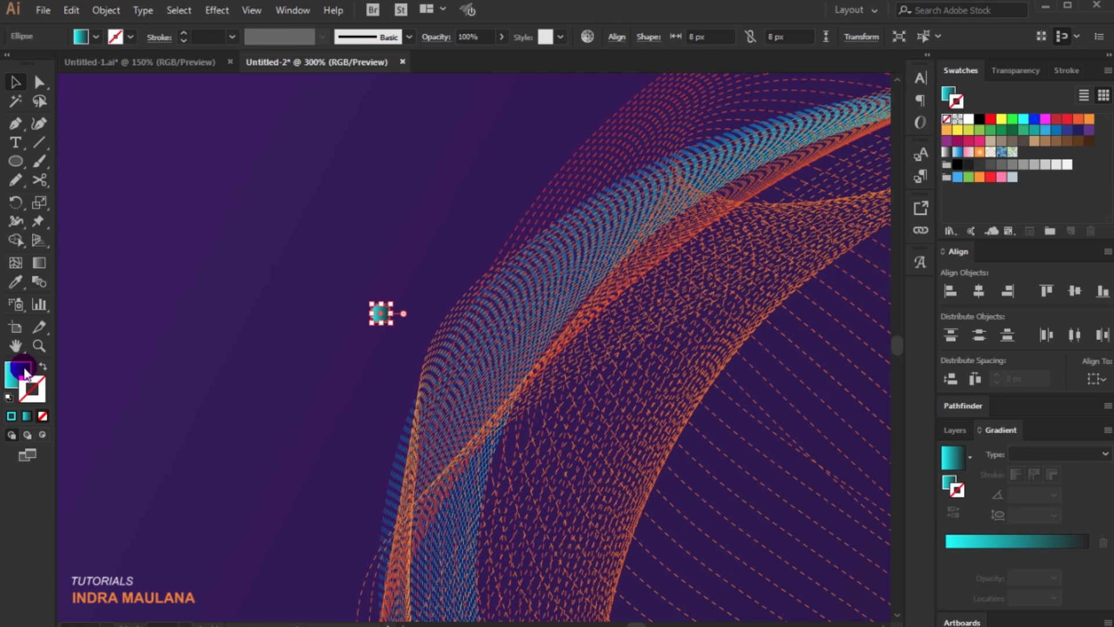
left_click(24, 369)
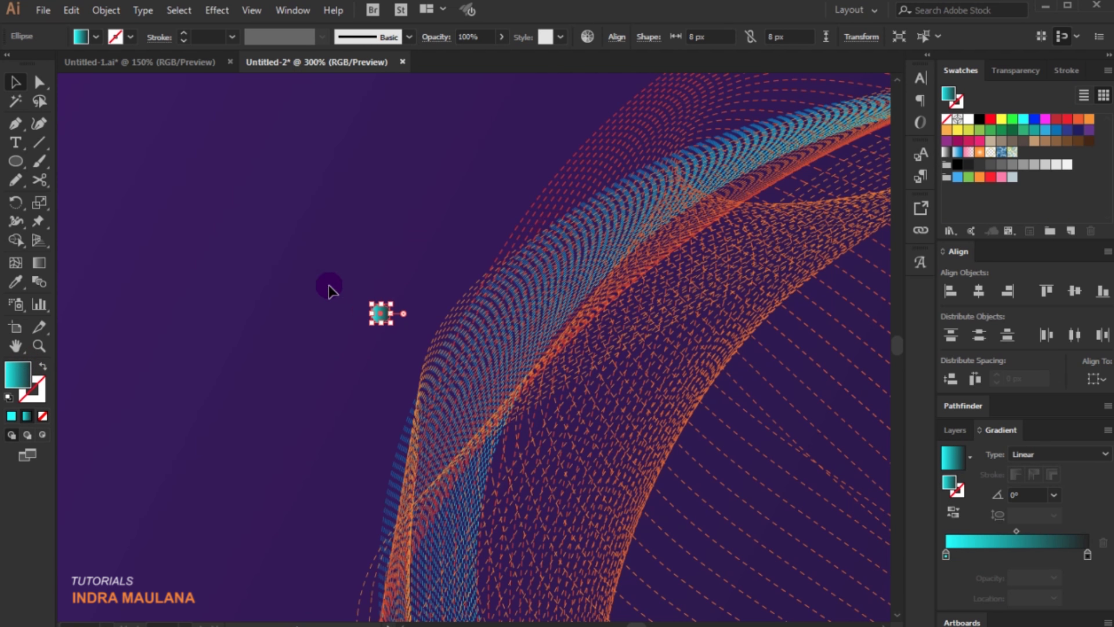
Set the end stop of the small circle's gradient to light blue with 0% opacity
left_click(329, 286)
left_click_drag(348, 281, 454, 369)
left_click(16, 82)
left_click(413, 301)
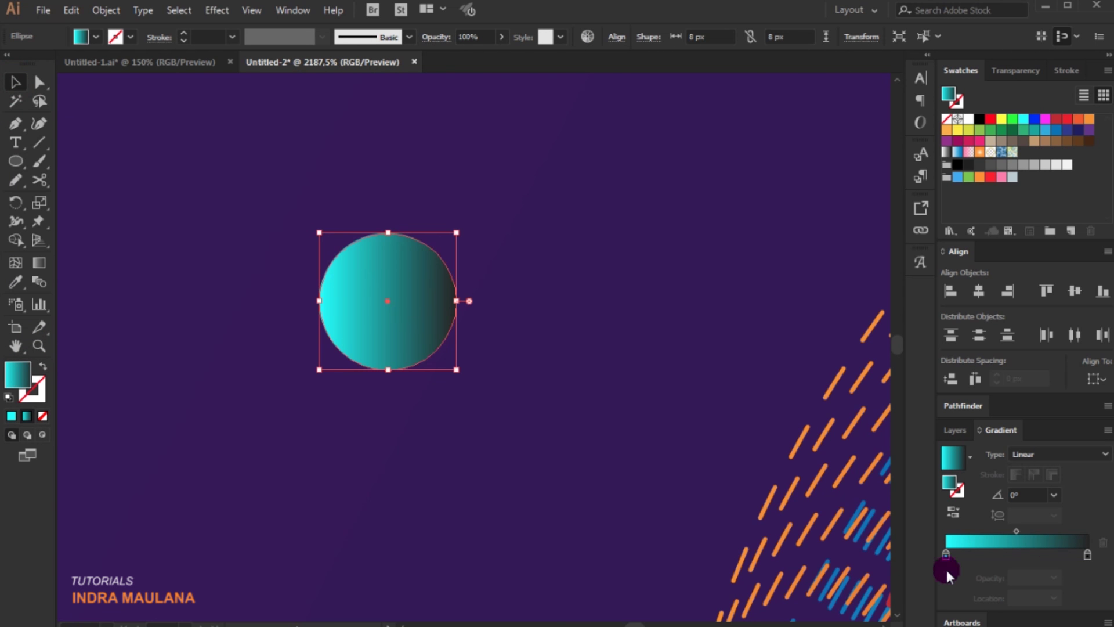
left_click_drag(1046, 131, 1088, 556)
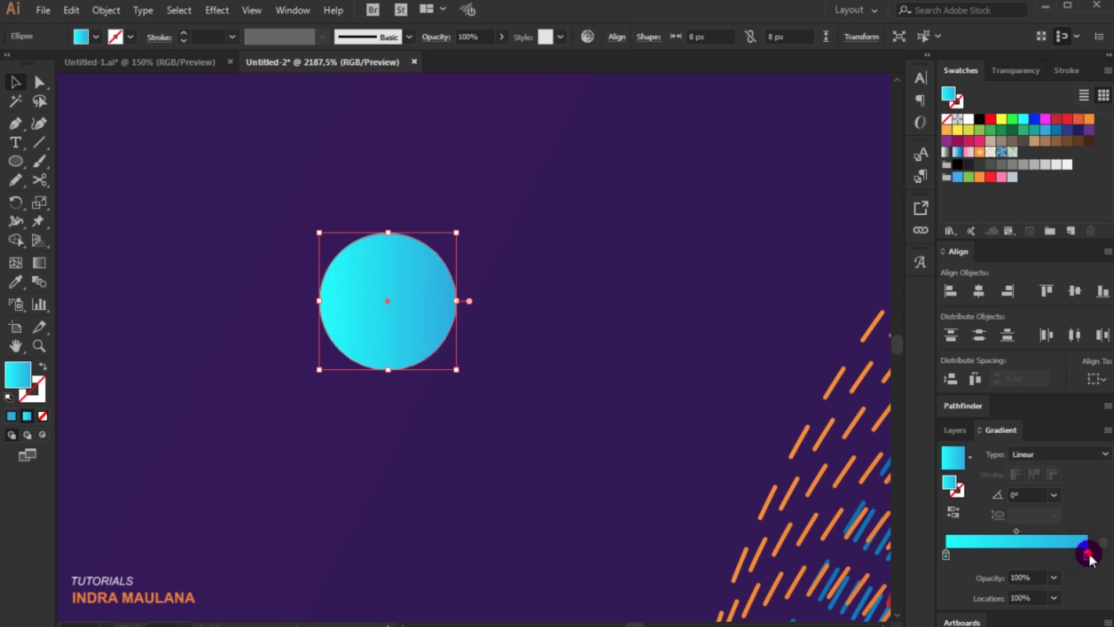
left_click(1054, 578)
left_click(1071, 389)
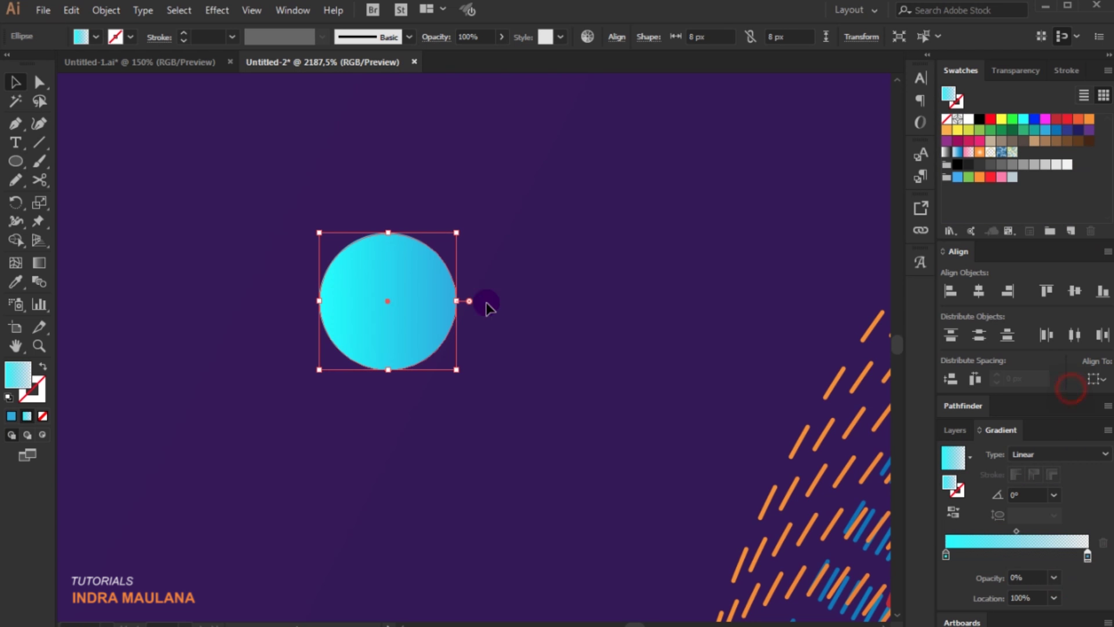
Change the small circle's gradient type to Radial and shrink the gradient's radius slightly inside the circle's edge
left_click(552, 320)
left_click(403, 304)
left_click(1065, 449)
left_click(1038, 486)
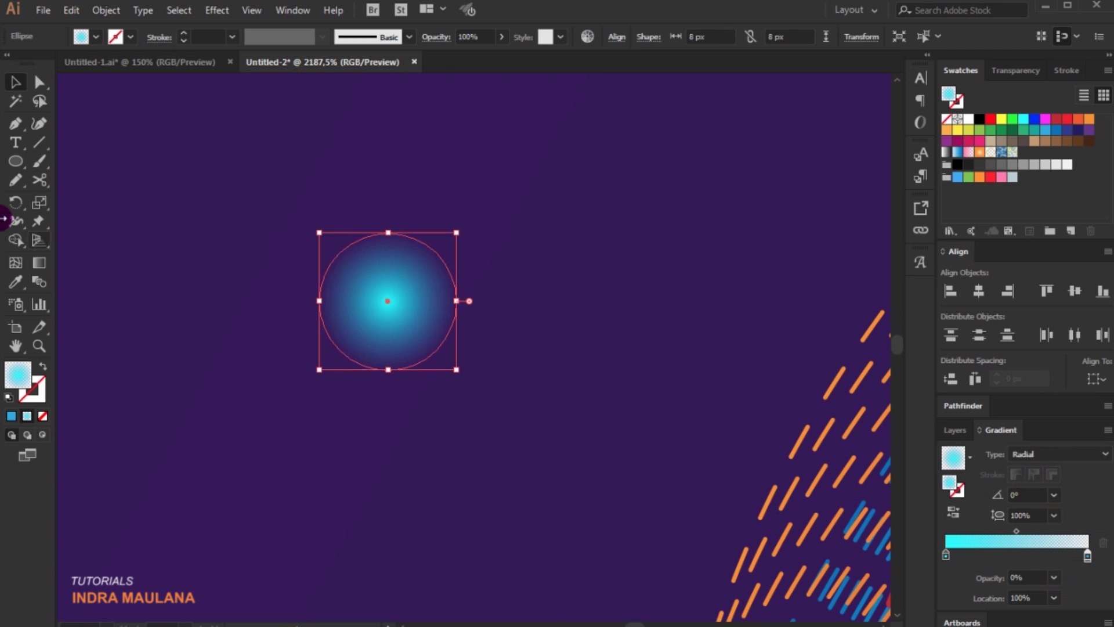
left_click(36, 265)
left_click_drag(457, 302, 448, 301)
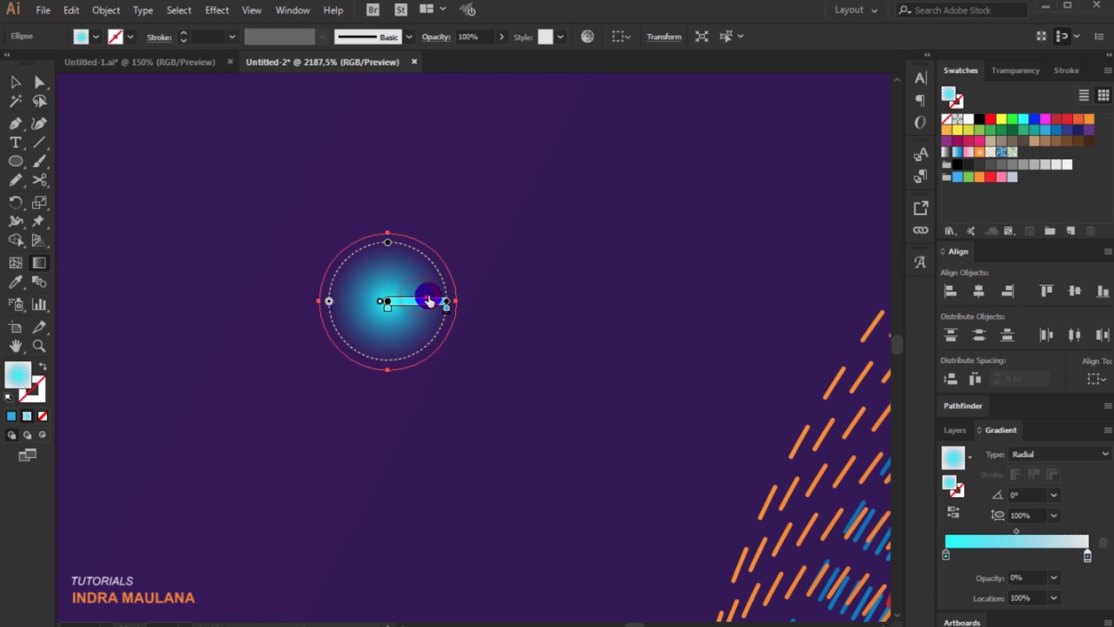
Shift the midpoint of the small circle's radial gradient outward towards its transparent end stop
left_click_drag(418, 296, 433, 295)
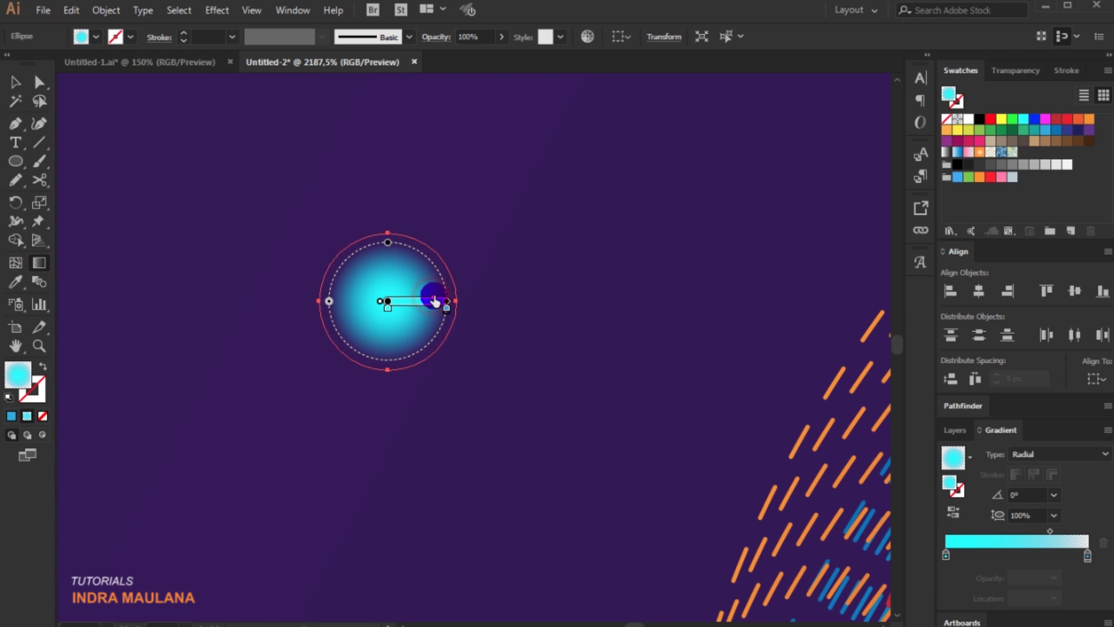
left_click(433, 297)
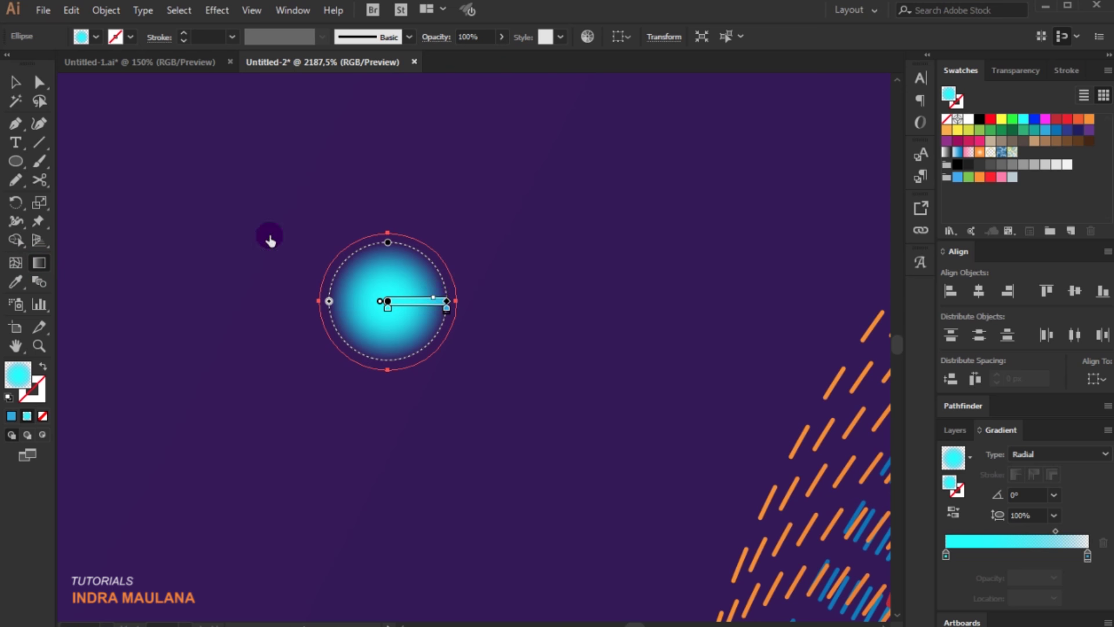
left_click(16, 82)
left_click(243, 455)
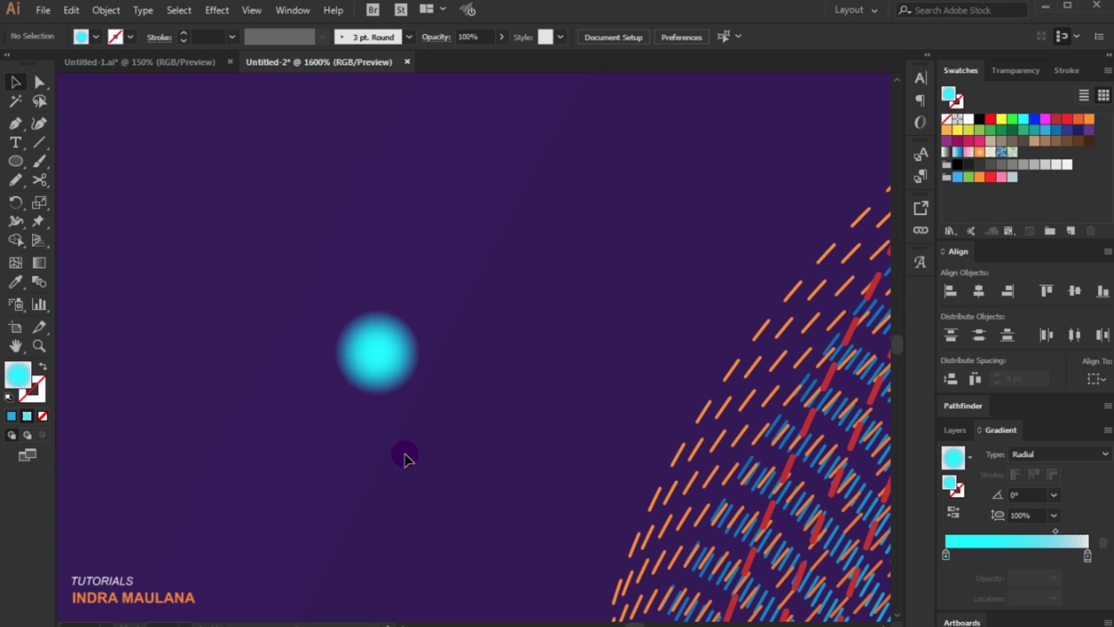
Save the small glowing cyan circle as a new dynamic symbol
left_click(388, 368)
left_click(301, 9)
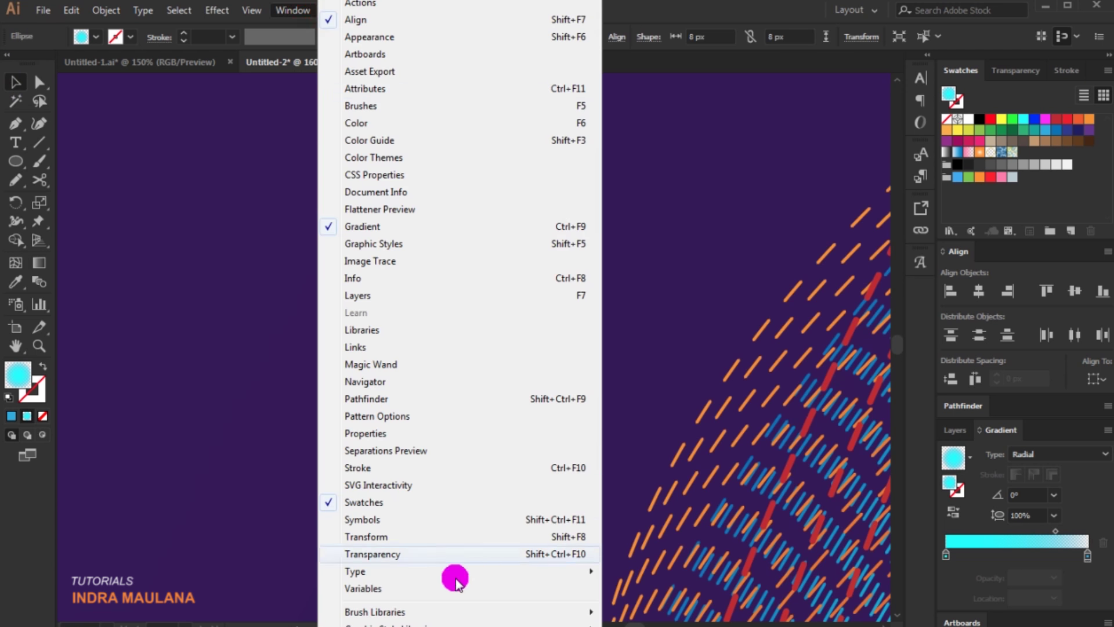
mouse_move(381, 621)
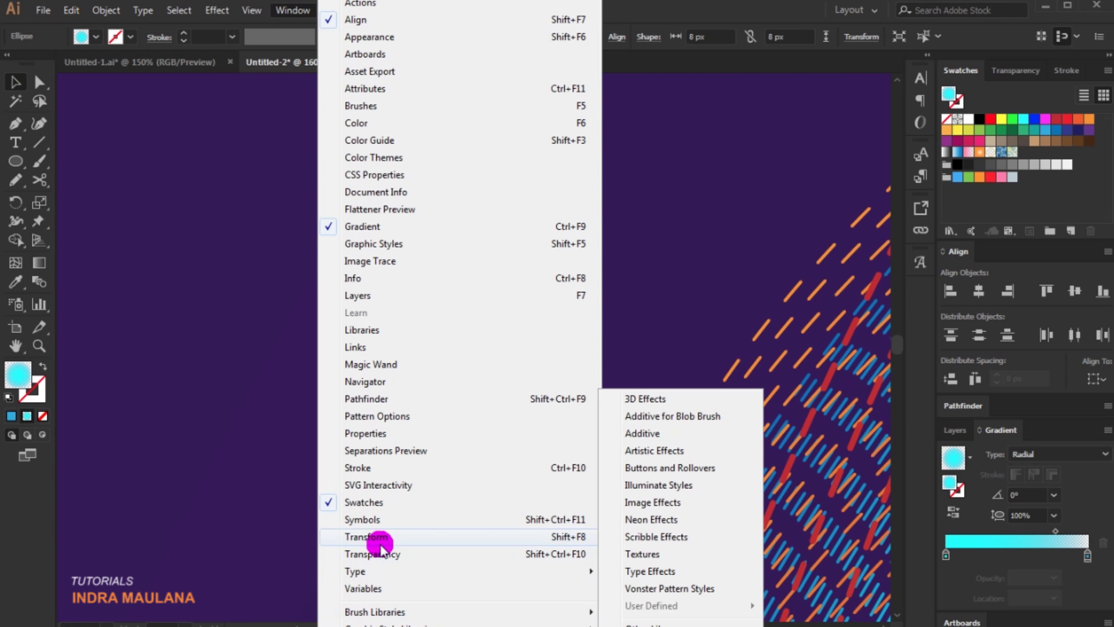
left_click(377, 519)
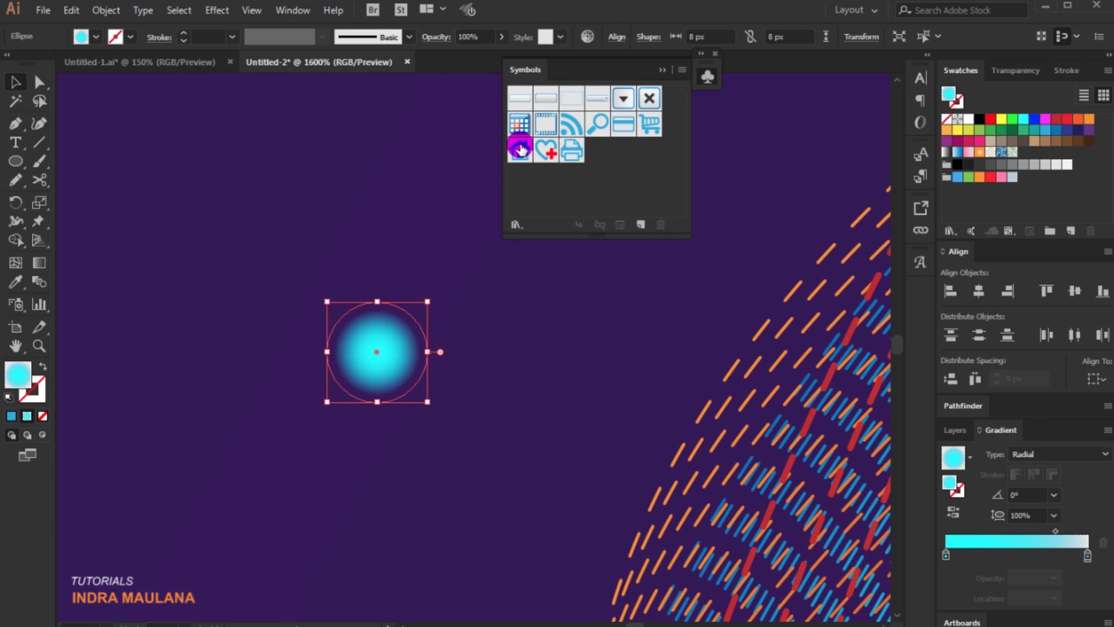
left_click_drag(394, 350, 597, 159)
left_click(566, 441)
left_click_drag(527, 72, 740, 70)
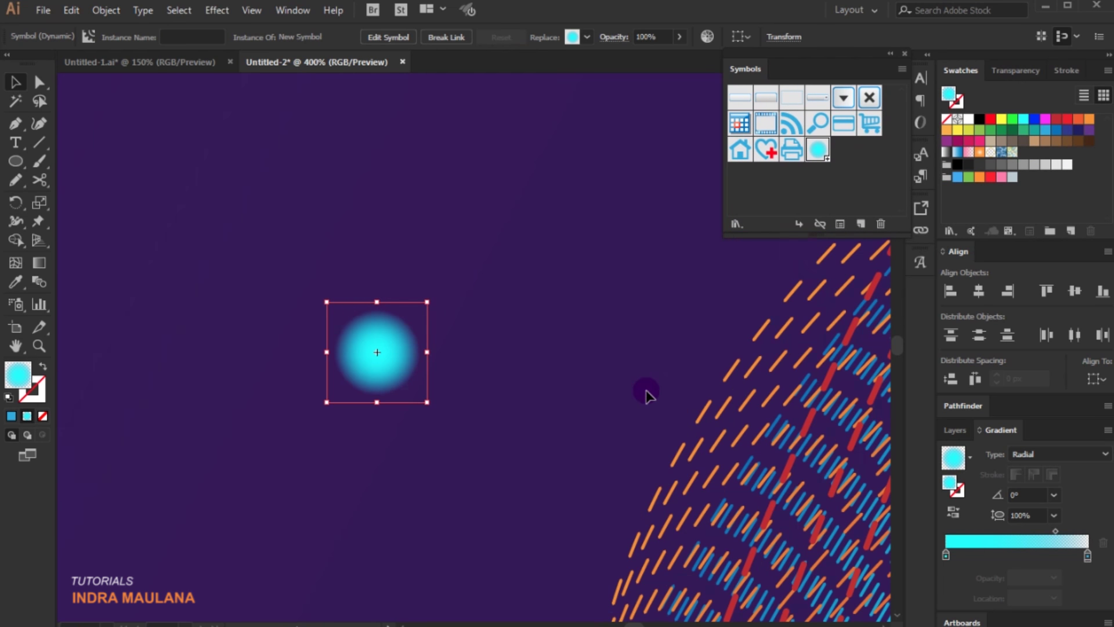
Spray instances of the glowing cyan dot symbol along the whole ring of blends with the Symbol Sprayer
scroll(620, 377, "down", 4)
left_click_drag(352, 263, 346, 264)
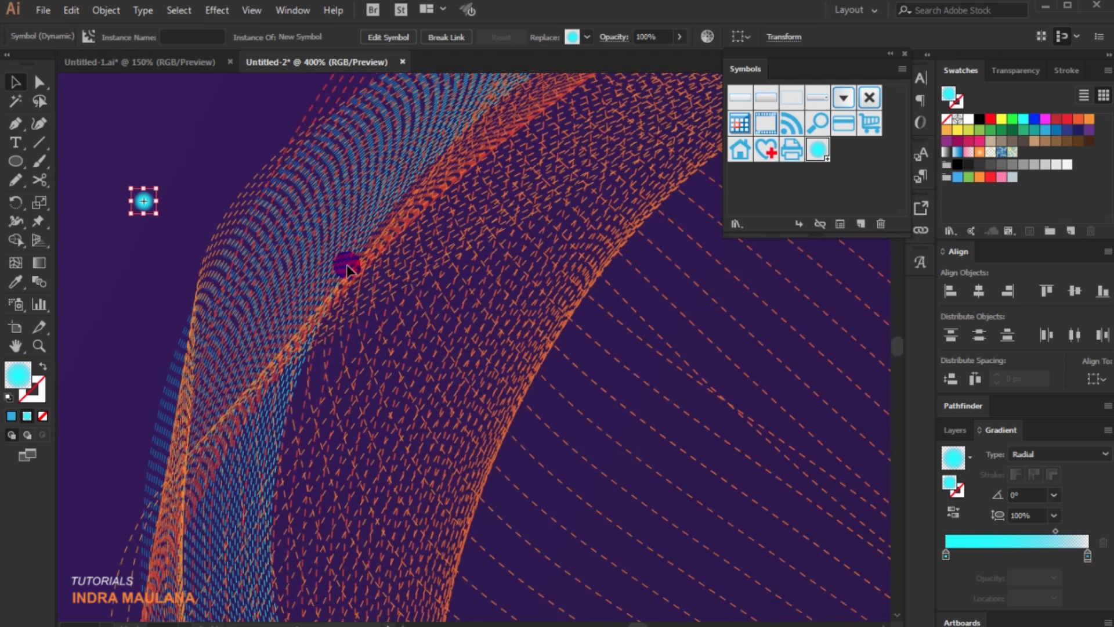
scroll(364, 310, "down", 2)
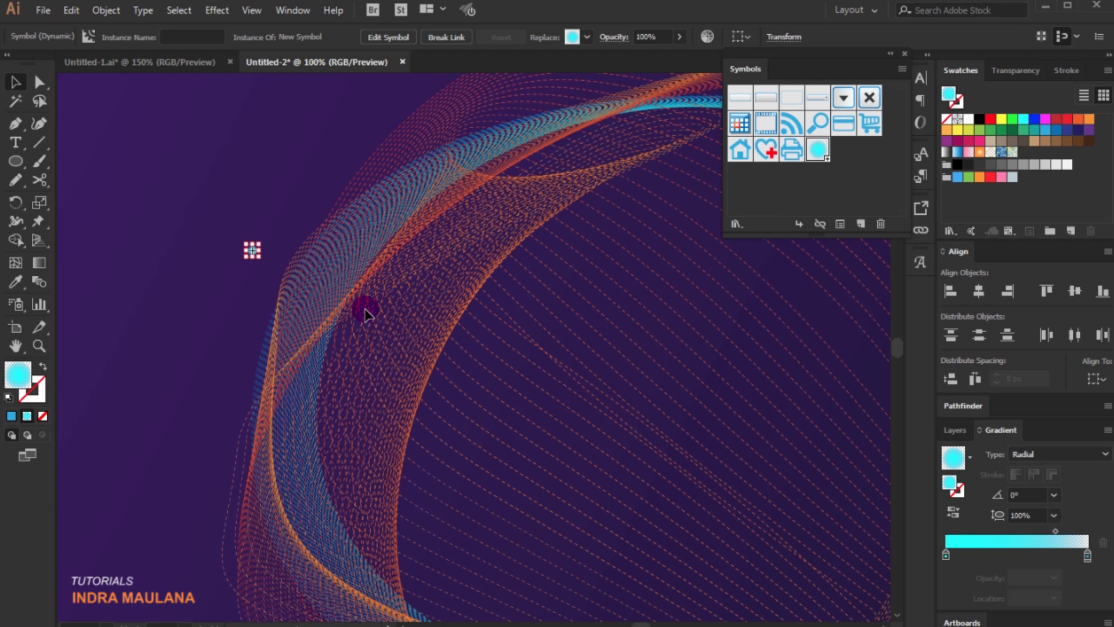
left_click_drag(472, 393, 403, 400)
left_click(552, 137)
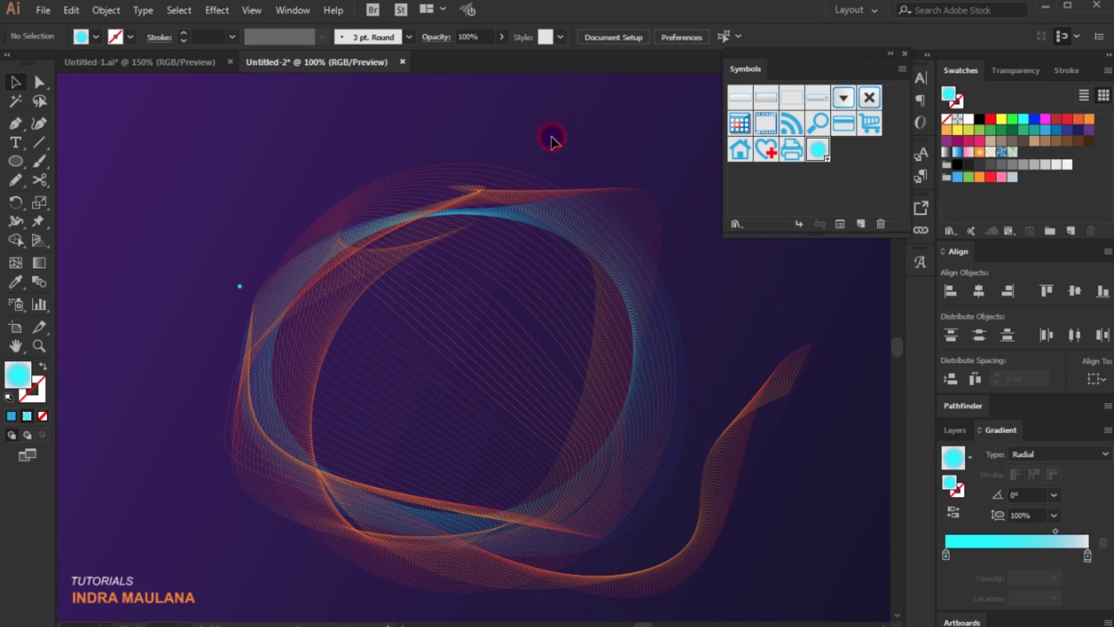
left_click(24, 304)
mouse_move(394, 228)
left_mouse_down()
mouse_move(380, 226)
mouse_move(504, 214)
mouse_move(607, 278)
mouse_move(637, 386)
mouse_move(587, 253)
mouse_move(432, 200)
mouse_move(360, 229)
mouse_move(455, 199)
mouse_move(612, 281)
mouse_move(638, 386)
mouse_move(639, 406)
mouse_move(569, 473)
mouse_move(438, 511)
mouse_move(303, 447)
mouse_move(276, 306)
mouse_move(320, 468)
mouse_move(262, 390)
mouse_move(456, 523)
mouse_move(597, 444)
mouse_move(644, 395)
mouse_move(535, 229)
mouse_move(373, 209)
mouse_move(614, 249)
mouse_move(647, 482)
mouse_move(550, 534)
mouse_move(655, 299)
mouse_move(617, 495)
mouse_move(537, 525)
left_mouse_up()
left_click_drag(186, 372, 187, 368)
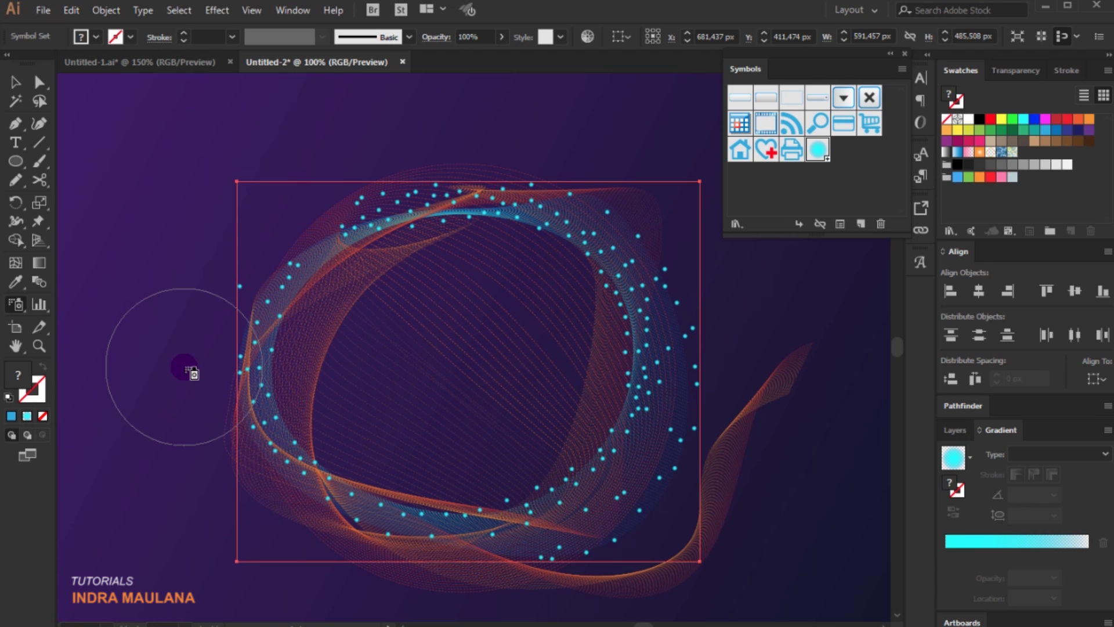
Shrink the sprayed cyan dots around the ring to varied smaller sizes with the Symbol Sizer
mouse_move(14, 310)
left_mouse_down()
mouse_move(131, 311)
mouse_move(121, 342)
mouse_move(58, 361)
mouse_move(68, 361)
left_mouse_up()
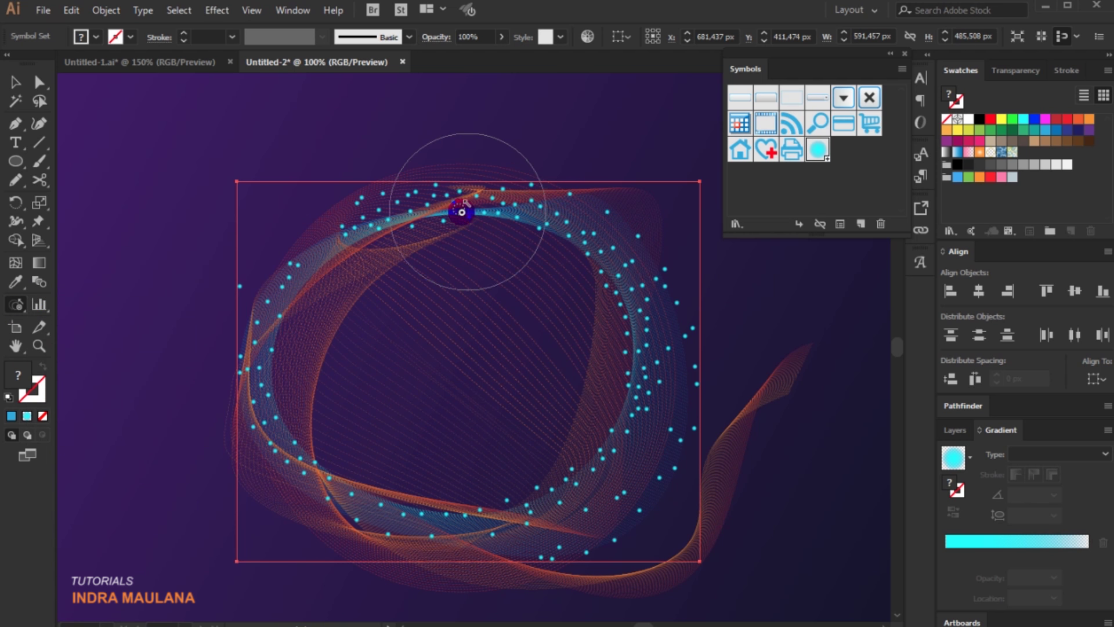
left_click_drag(460, 212, 459, 212)
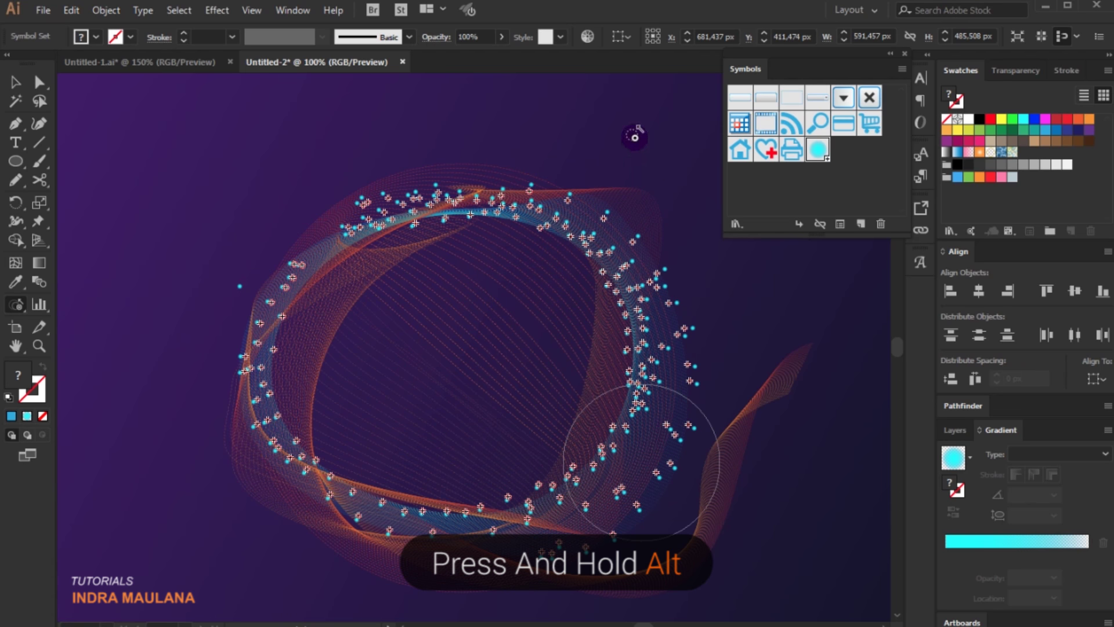
left_click_drag(531, 207, 321, 239)
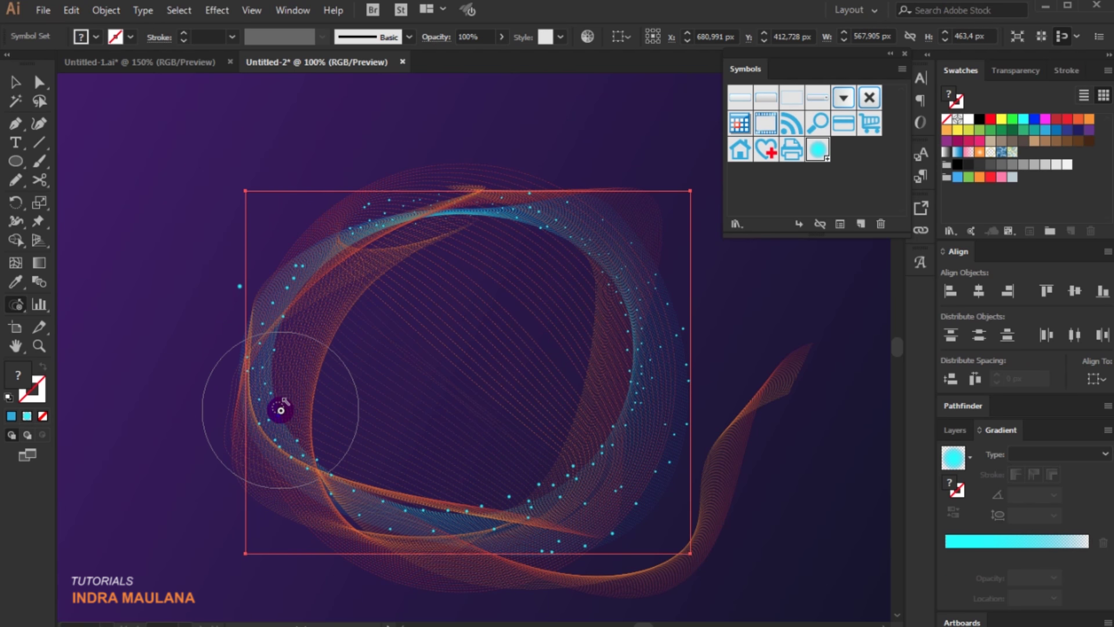
Spray a denser layer of cyan dots over the ring and reduce their size with the Symbol Sizer
left_click_drag(276, 409, 286, 310)
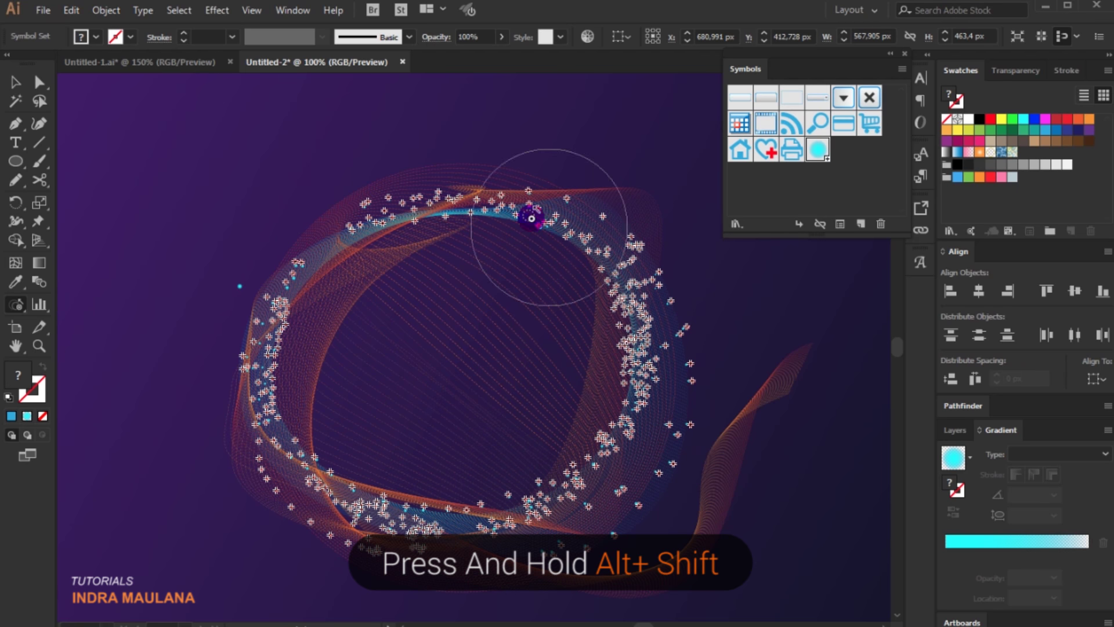
left_click_drag(532, 218, 409, 224)
left_click_drag(504, 215, 381, 222)
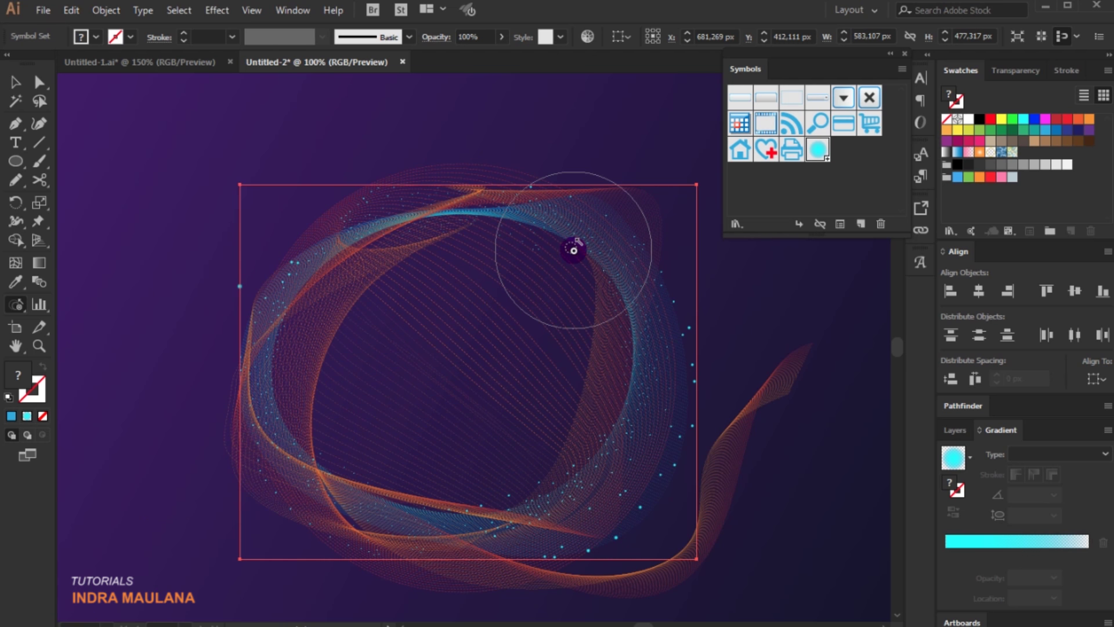
Add more cyan dots around the ring, concentrated at its upper left and right side, and vary their sizes
left_click_drag(586, 247, 635, 324)
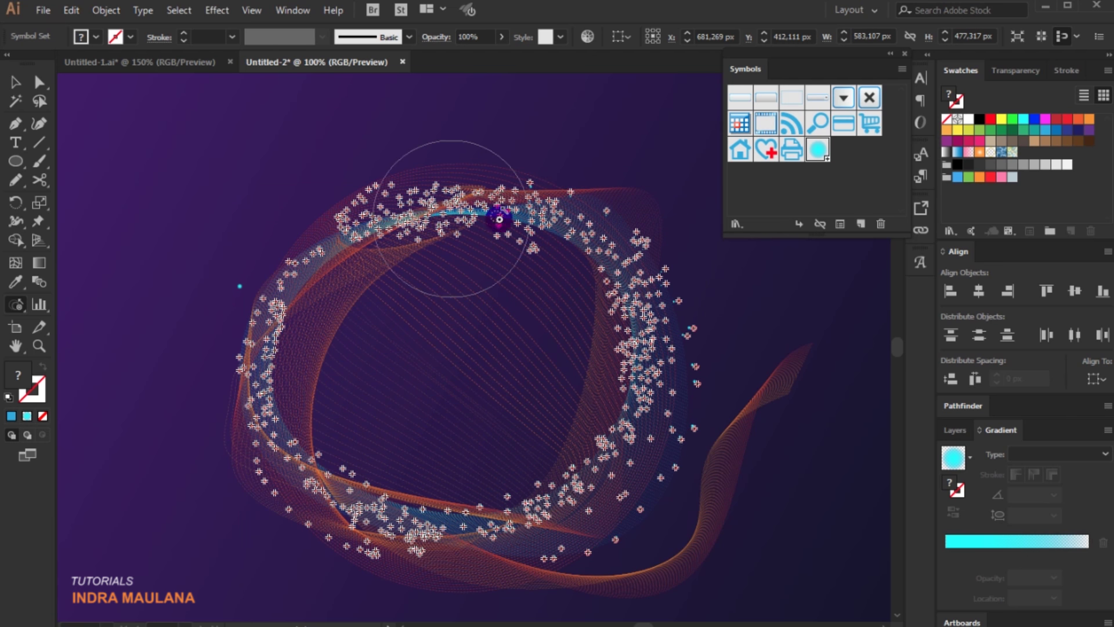
mouse_move(642, 308)
left_mouse_down()
mouse_move(465, 495)
mouse_move(88, 257)
left_mouse_up()
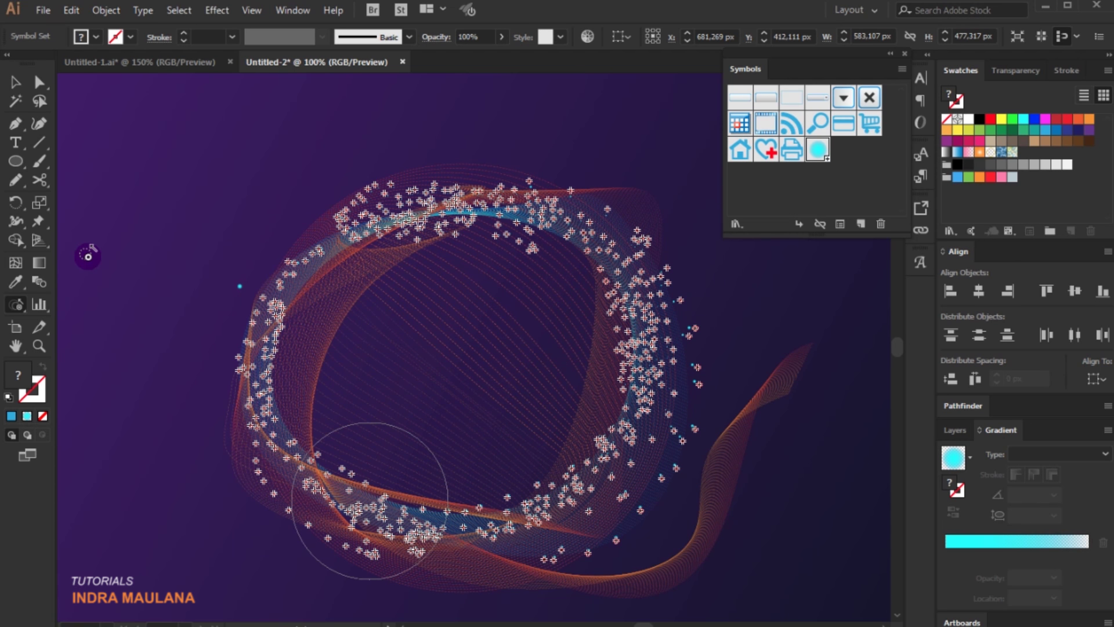
left_click_drag(623, 327, 613, 271)
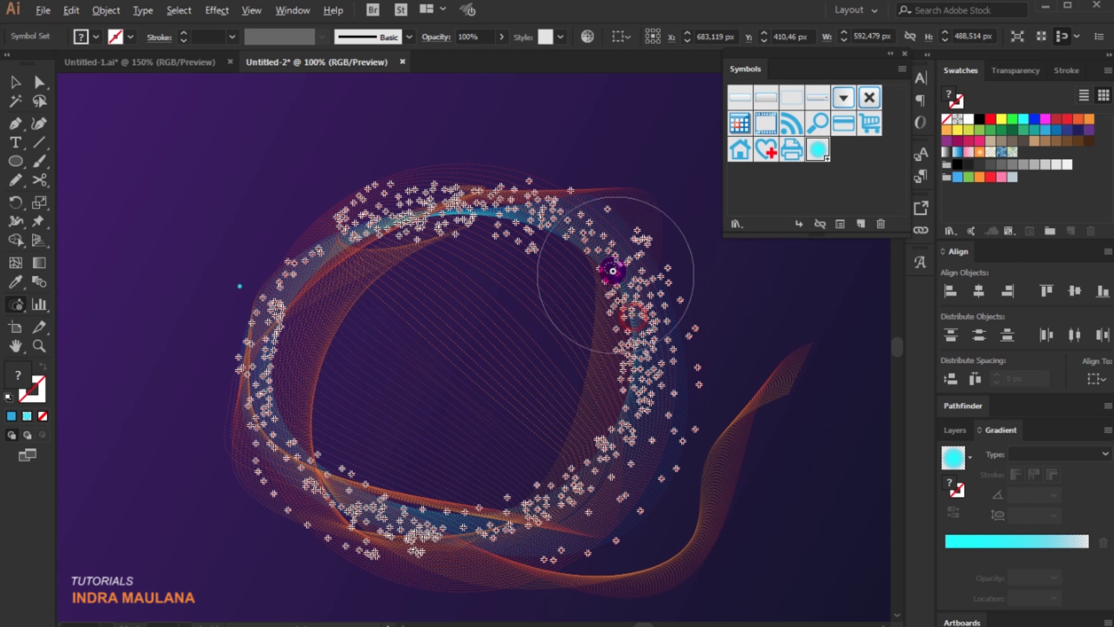
left_click_drag(390, 220, 539, 218)
mouse_move(648, 361)
left_mouse_down()
mouse_move(451, 517)
mouse_move(254, 406)
mouse_move(261, 336)
mouse_move(296, 472)
mouse_move(316, 465)
mouse_move(468, 529)
mouse_move(381, 515)
mouse_move(590, 465)
mouse_move(589, 249)
mouse_move(380, 229)
mouse_move(473, 220)
mouse_move(646, 341)
mouse_move(607, 450)
mouse_move(610, 409)
left_mouse_up()
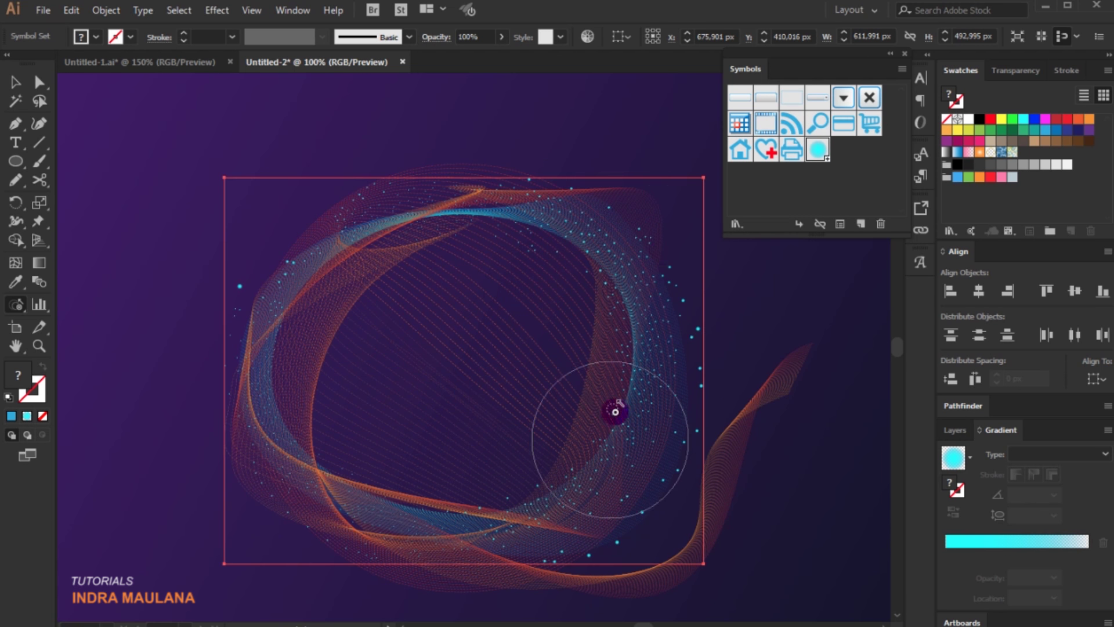
mouse_move(624, 267)
left_mouse_down()
mouse_move(657, 375)
mouse_move(630, 271)
mouse_move(654, 455)
mouse_move(537, 524)
mouse_move(409, 523)
mouse_move(283, 440)
mouse_move(269, 350)
mouse_move(168, 487)
left_mouse_up()
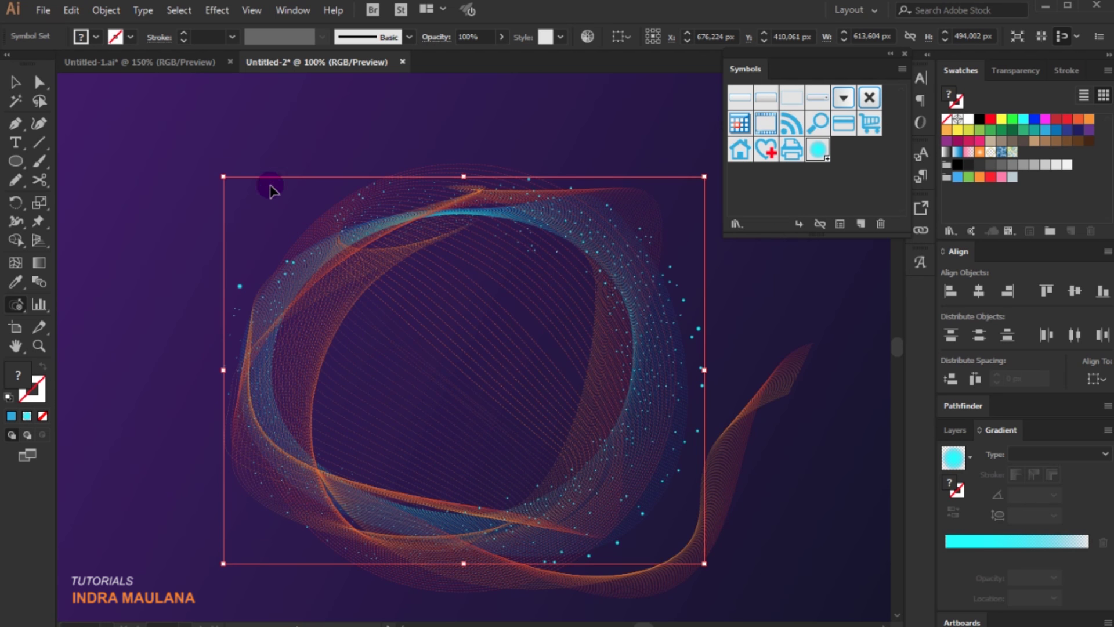
scroll(219, 250, "down", 1)
left_click(148, 365, "ctrl")
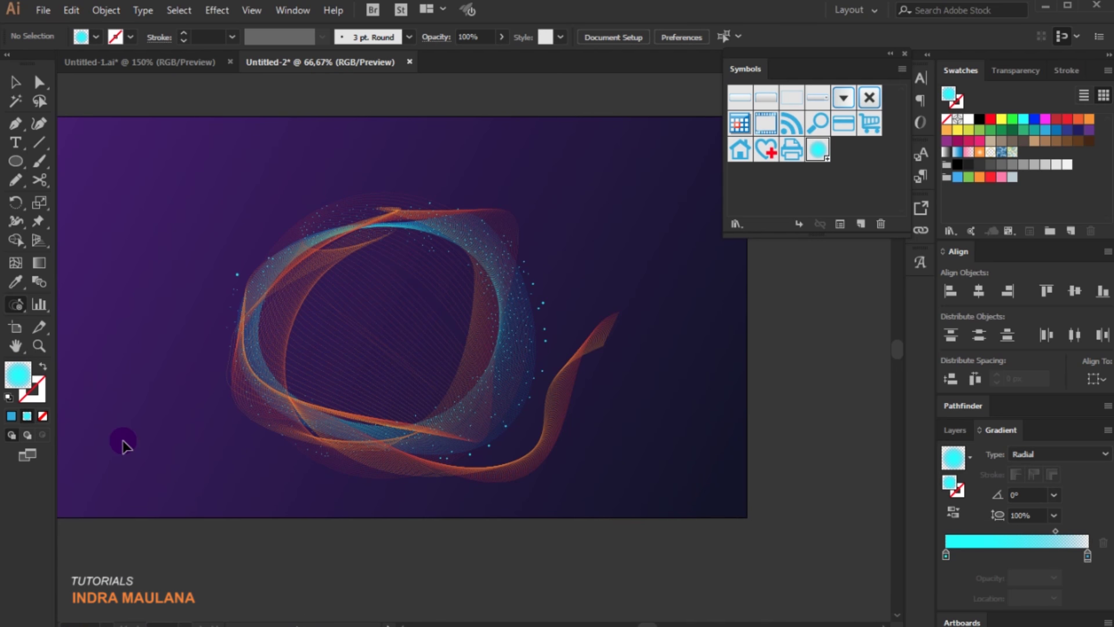
Reselect the cyan dot symbol set and spray additional scattered dots around the outside of the ring
left_click_drag(146, 399, 191, 428)
left_click(560, 437)
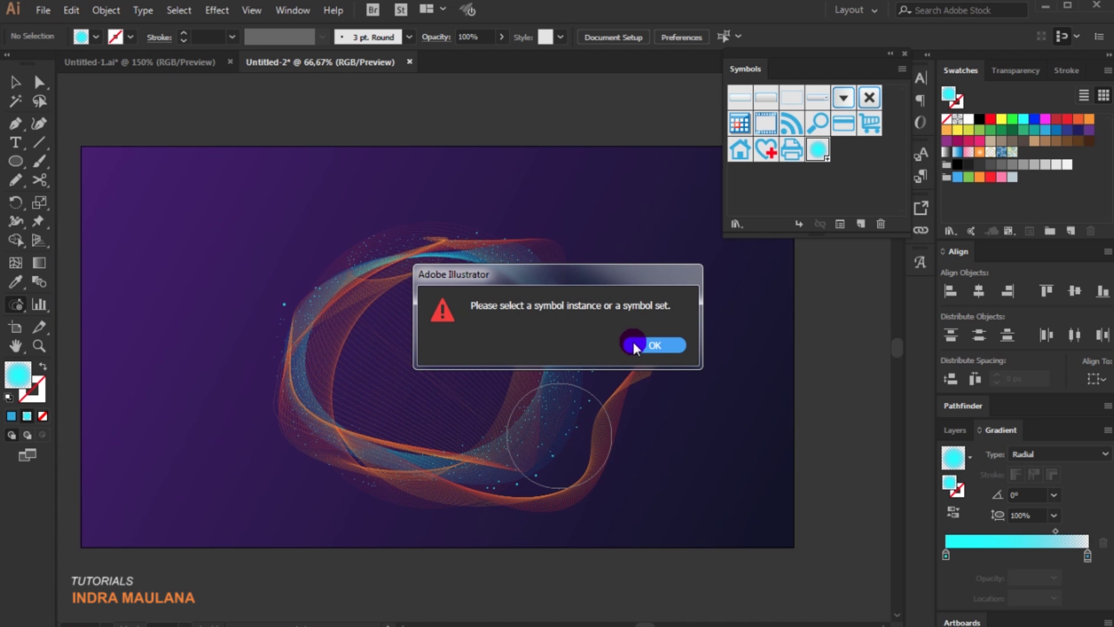
left_click(647, 341)
left_click(545, 248, "ctrl")
left_click(574, 332)
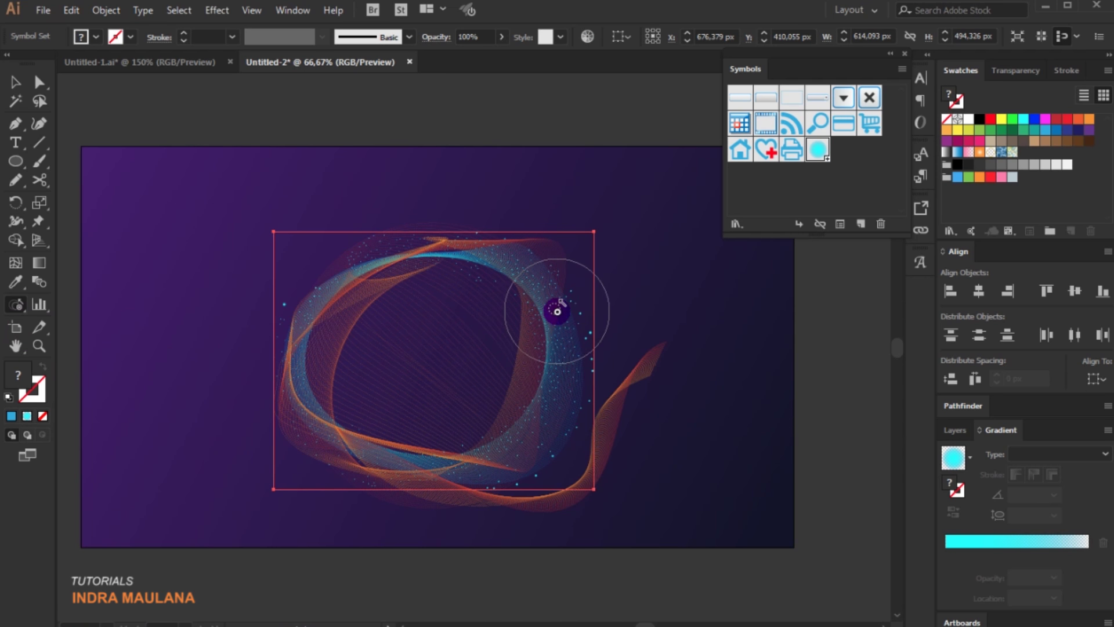
left_click_drag(16, 304, 58, 306)
mouse_move(510, 257)
left_mouse_down()
mouse_move(536, 265)
mouse_move(599, 321)
mouse_move(566, 255)
left_mouse_up()
left_click_drag(606, 380, 406, 490)
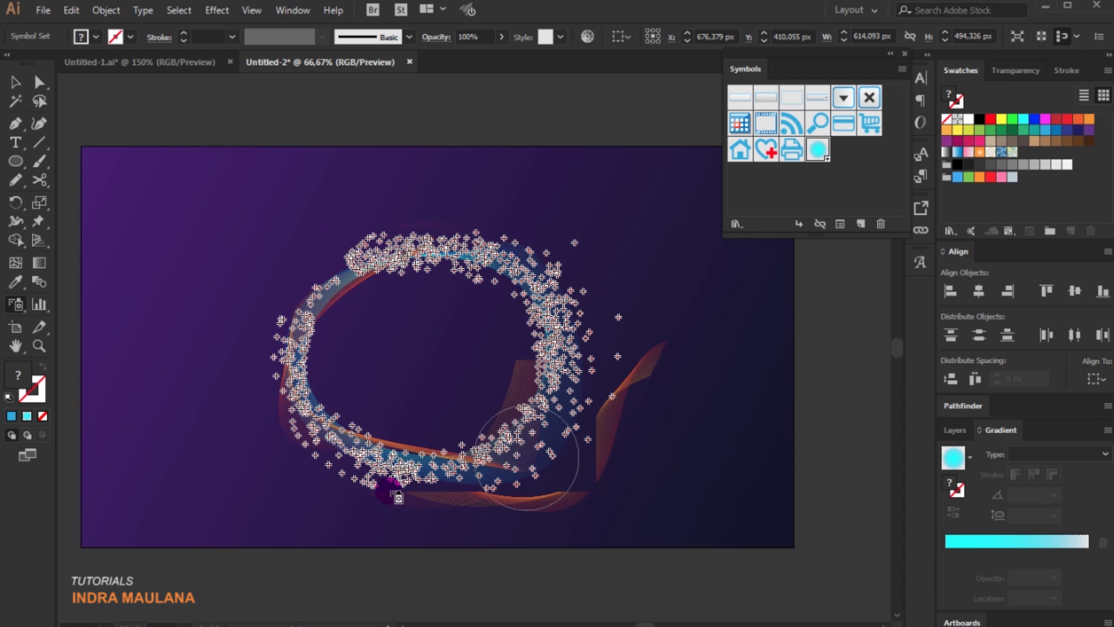
mouse_move(301, 263)
left_mouse_down()
mouse_move(256, 350)
mouse_move(268, 398)
mouse_move(353, 478)
mouse_move(338, 276)
left_mouse_up()
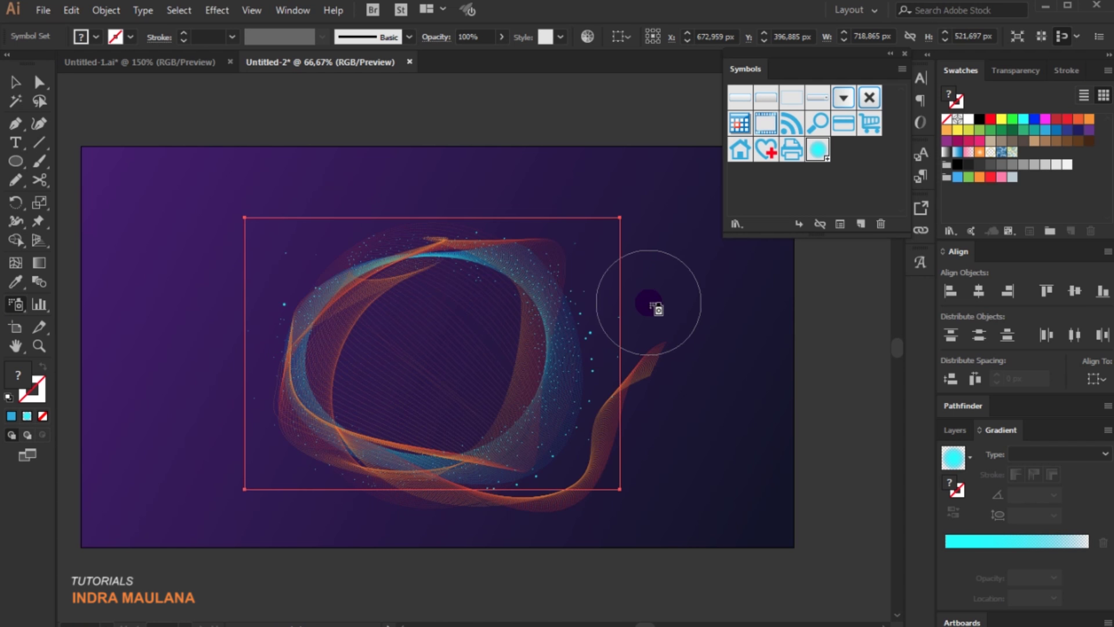
mouse_move(497, 281)
left_mouse_down()
mouse_move(467, 269)
mouse_move(542, 322)
mouse_move(494, 427)
mouse_move(283, 385)
mouse_move(326, 272)
mouse_move(346, 385)
left_mouse_up()
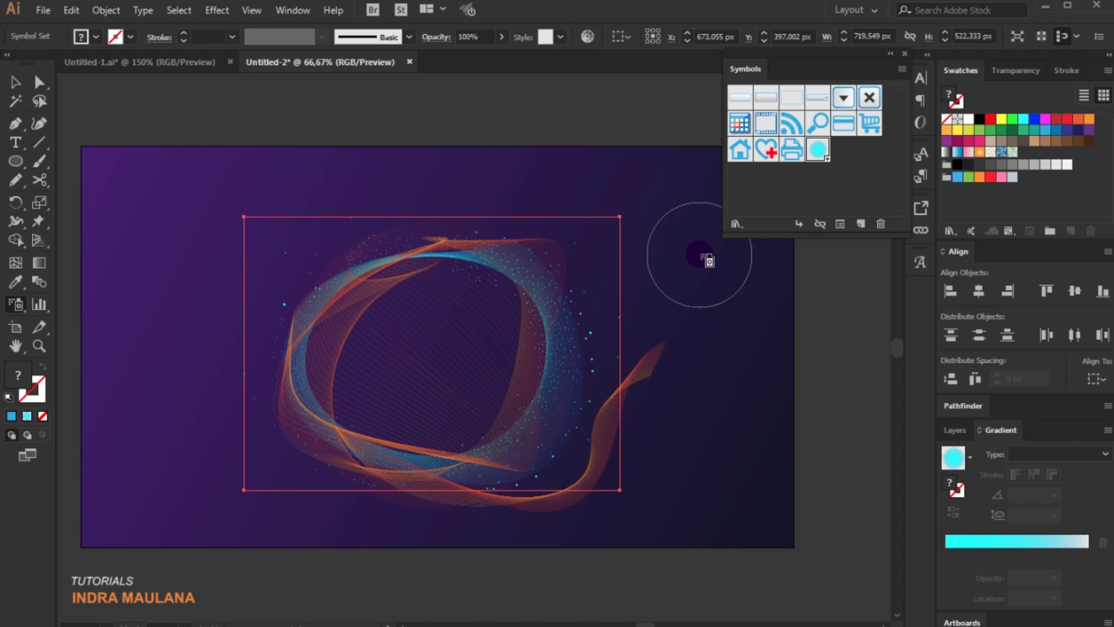
key("ctrl+shift+a")
Create a new Layer 3 above the layer that holds the cyan dots
scroll(167, 418, "down", 1)
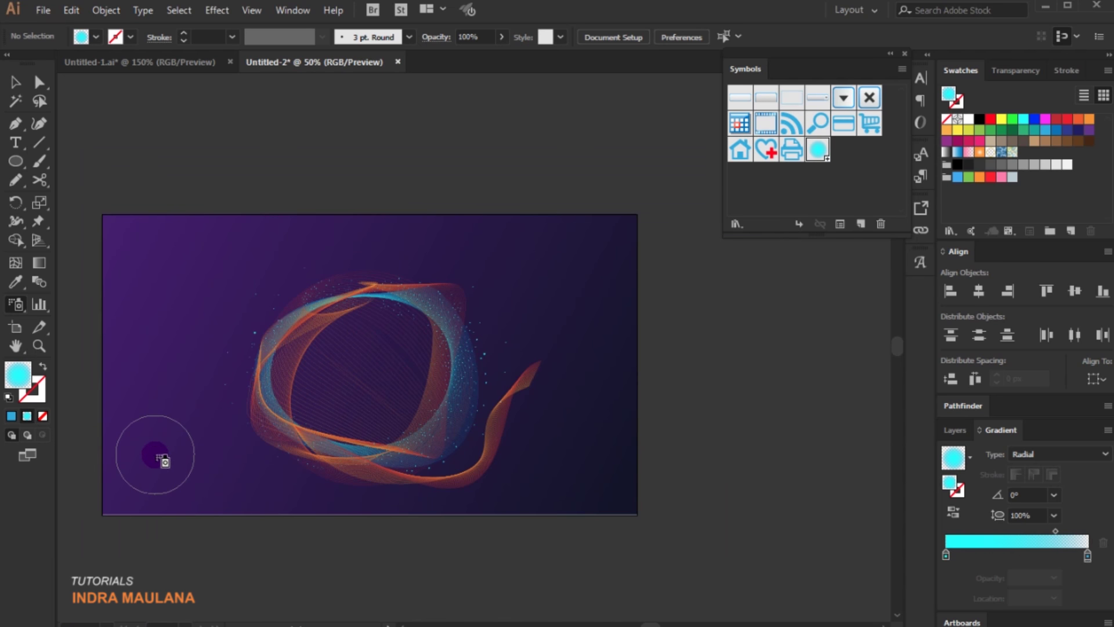
left_click_drag(159, 450, 186, 451)
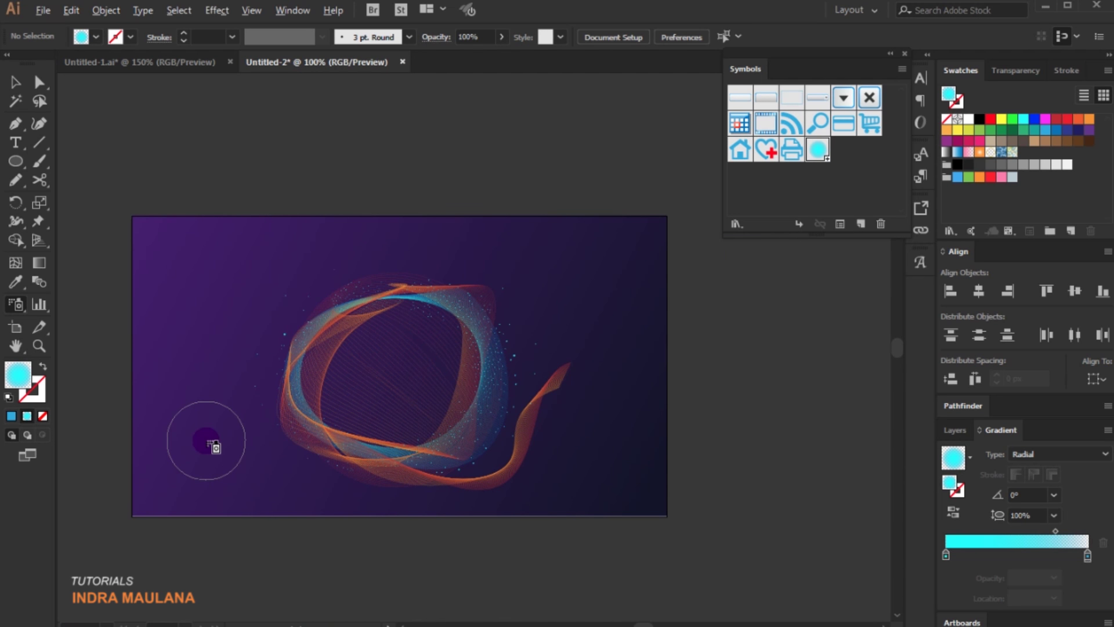
scroll(212, 444, "up", 2)
mouse_move(254, 378)
left_mouse_down()
mouse_move(199, 359)
mouse_move(149, 375)
left_mouse_up()
left_click(14, 82)
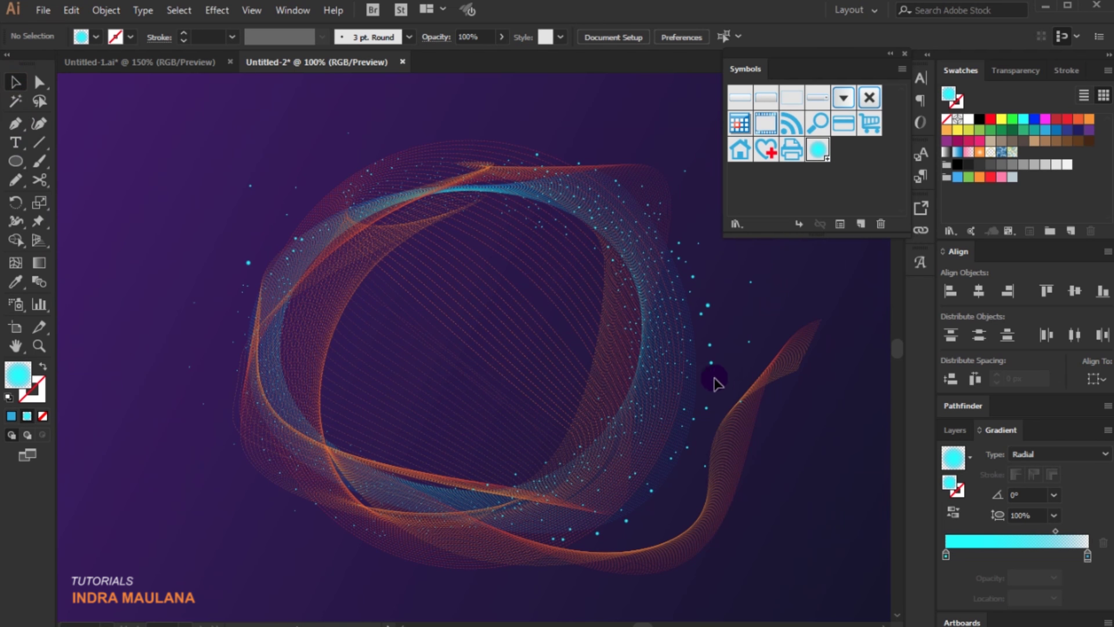
left_click(955, 430)
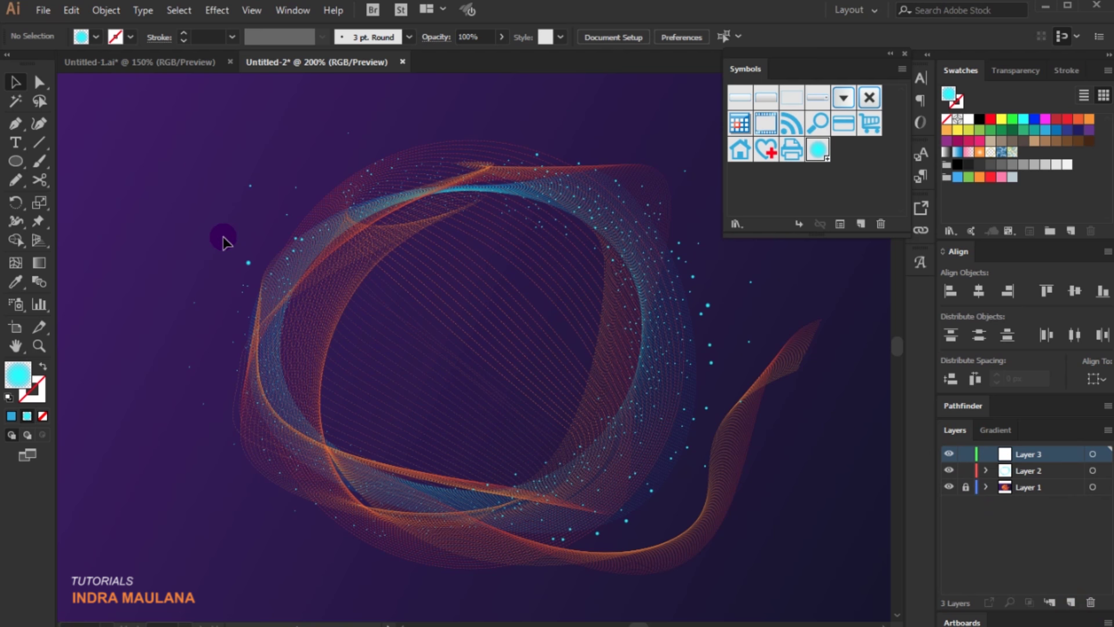
Draw an 8 px circle immediately to the left of the original large cyan dot
scroll(244, 258, "up", 1)
left_click(276, 294)
left_click(744, 150)
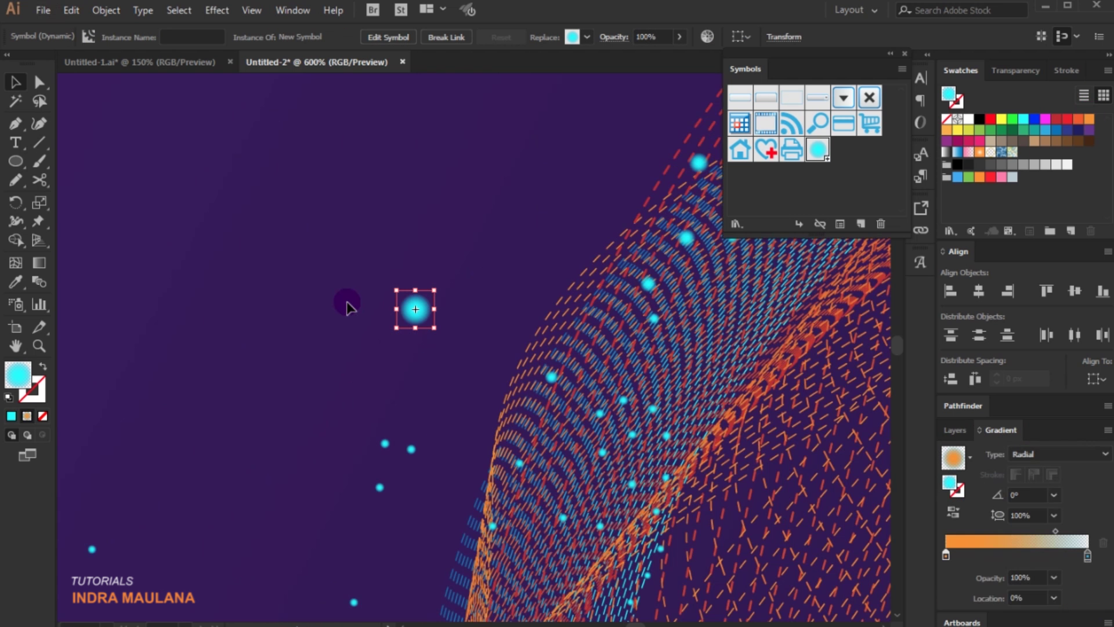
left_click(347, 303)
left_click(428, 311)
left_click(309, 318)
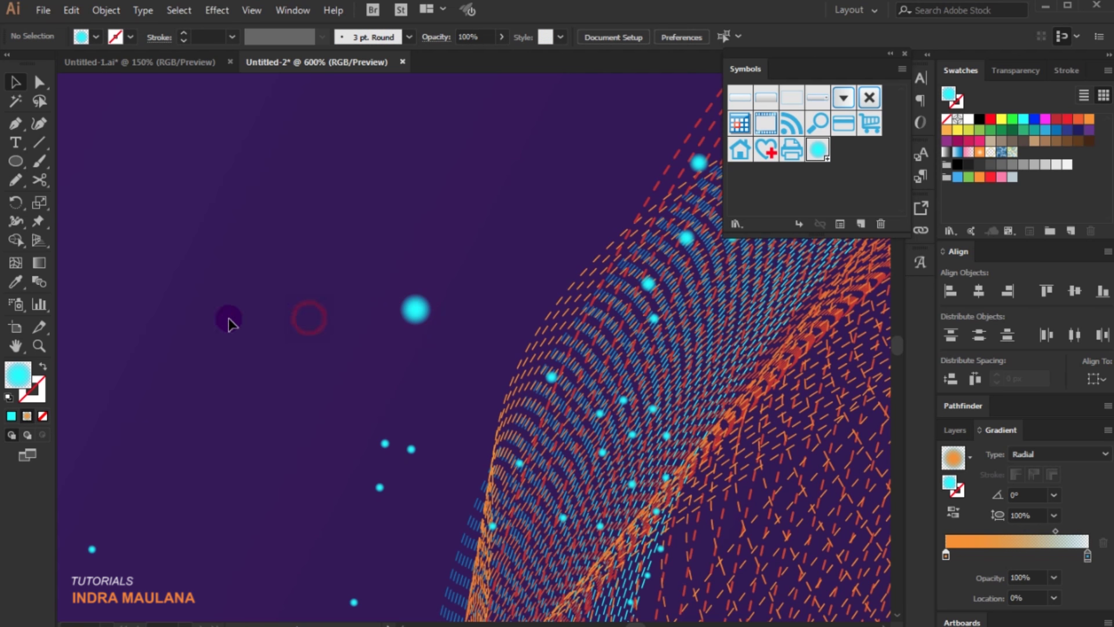
left_click(16, 161)
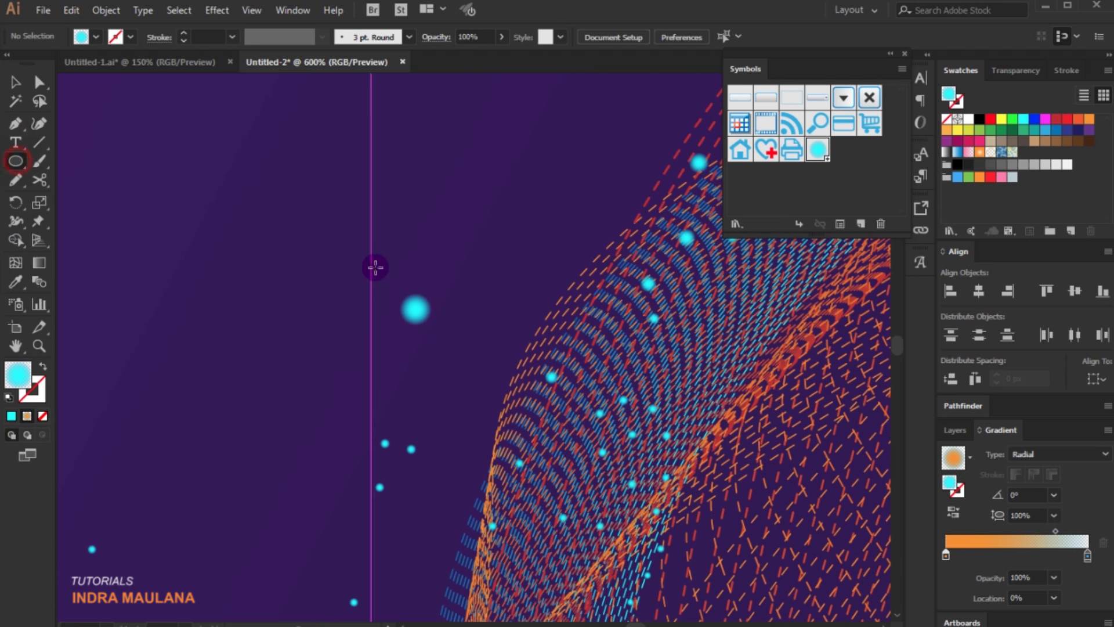
left_click_drag(366, 314, 386, 329)
Fill the new circle with a radial gradient whose start stop is orange
left_click(13, 82)
left_click_drag(1089, 119, 947, 555)
left_click(26, 416)
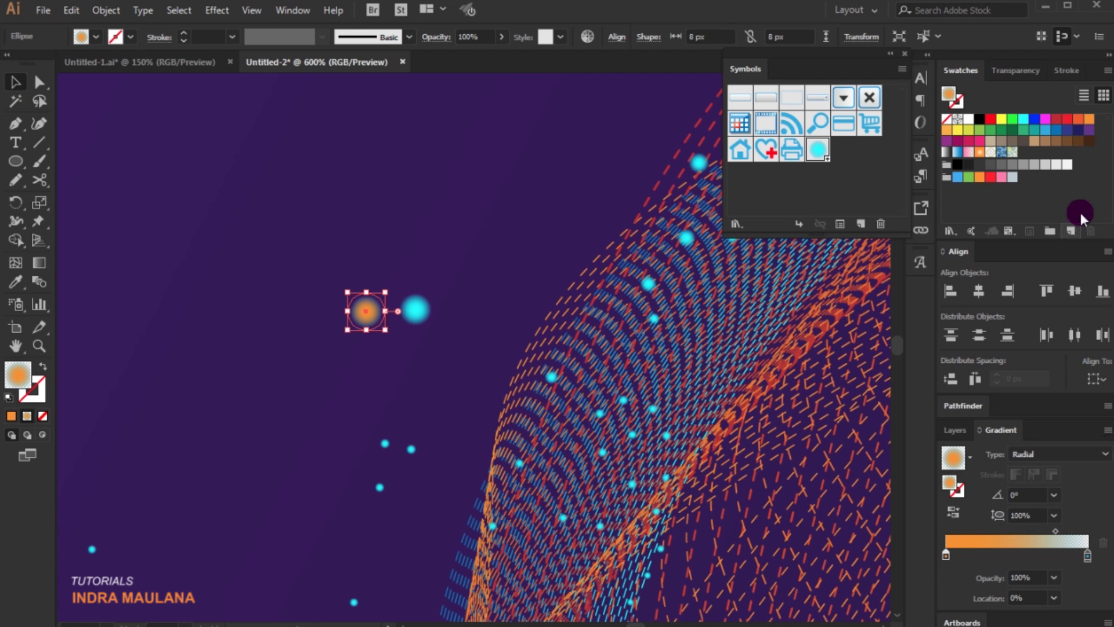
Recolour the transparent end stop of the orange circle's gradient red
left_click_drag(1060, 120, 1088, 556)
left_click(234, 302)
left_click(367, 314)
scroll(230, 416, "down", 1)
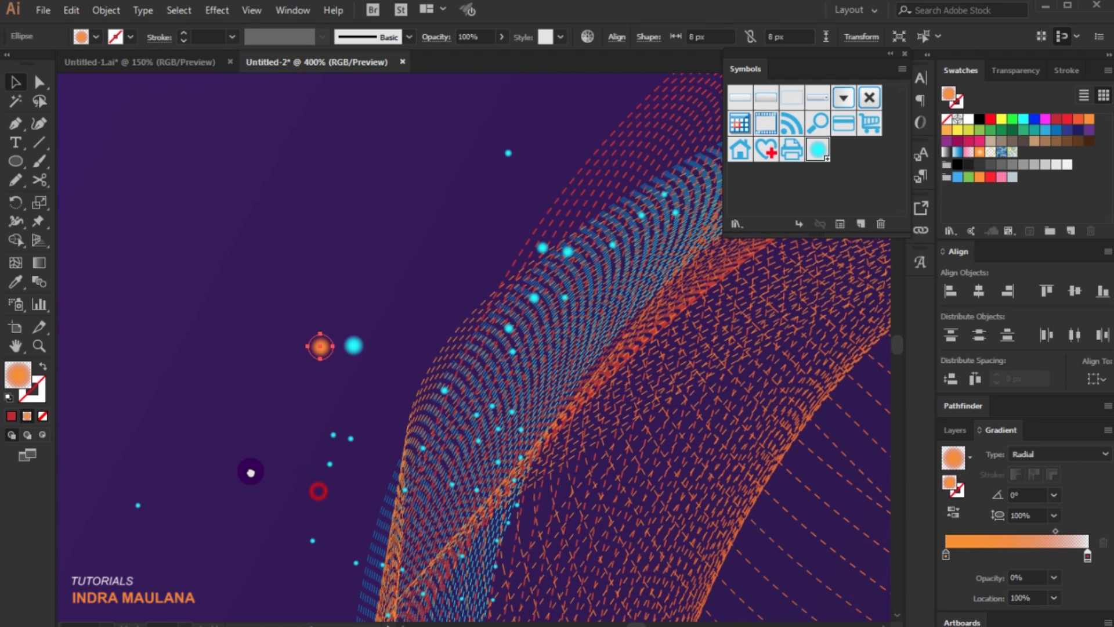
Enlarge the orange gradient circle to 10 px and save it as a new symbol beside the cyan dot symbol
left_click_drag(250, 471, 246, 468)
left_click(959, 431)
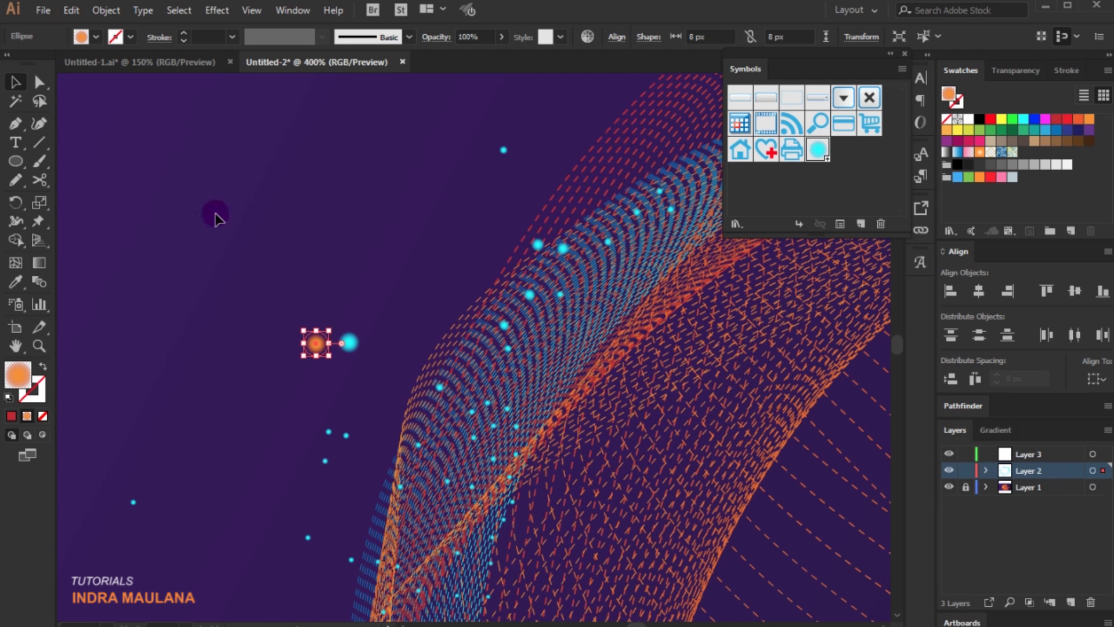
left_click_drag(317, 339, 399, 332)
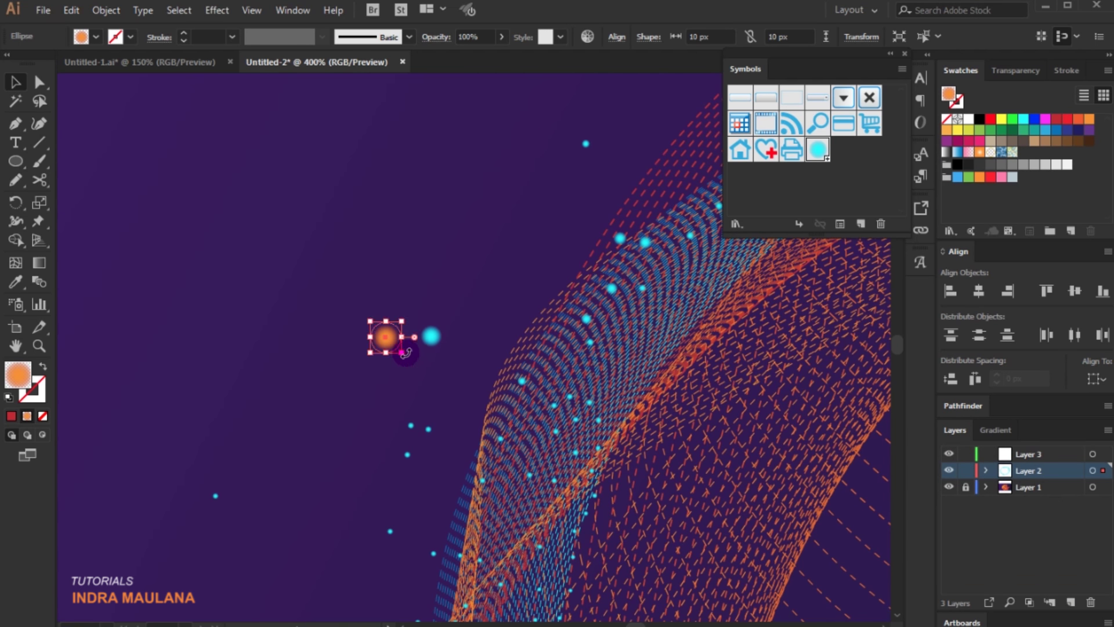
scroll(369, 337, "up", 3)
left_click_drag(437, 315, 829, 152)
left_click(561, 442)
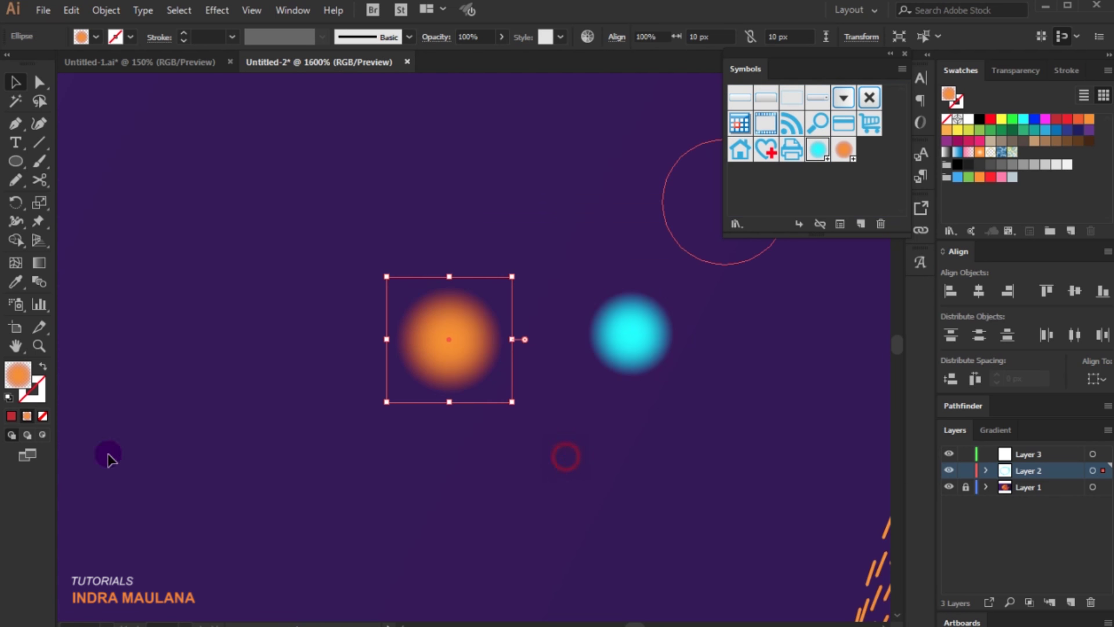
Deselect the orange circle, lock Layer 2, and make Layer 3 the active layer
scroll(274, 326, "down", 4)
left_click(273, 330)
scroll(272, 329, "down", 3)
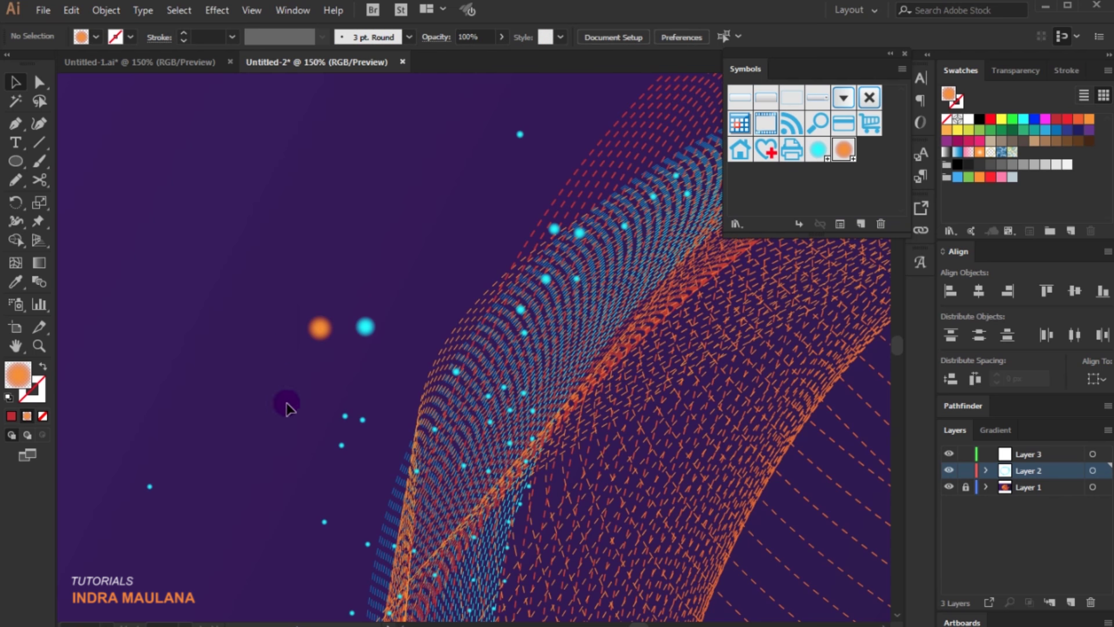
left_click(290, 407)
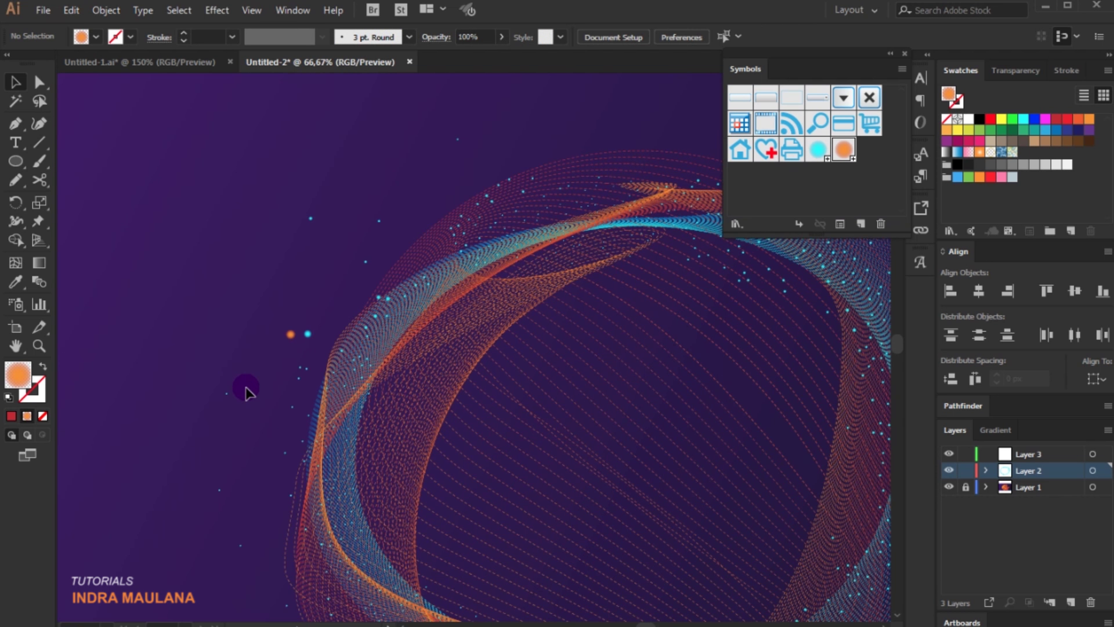
scroll(247, 392, "down", 2)
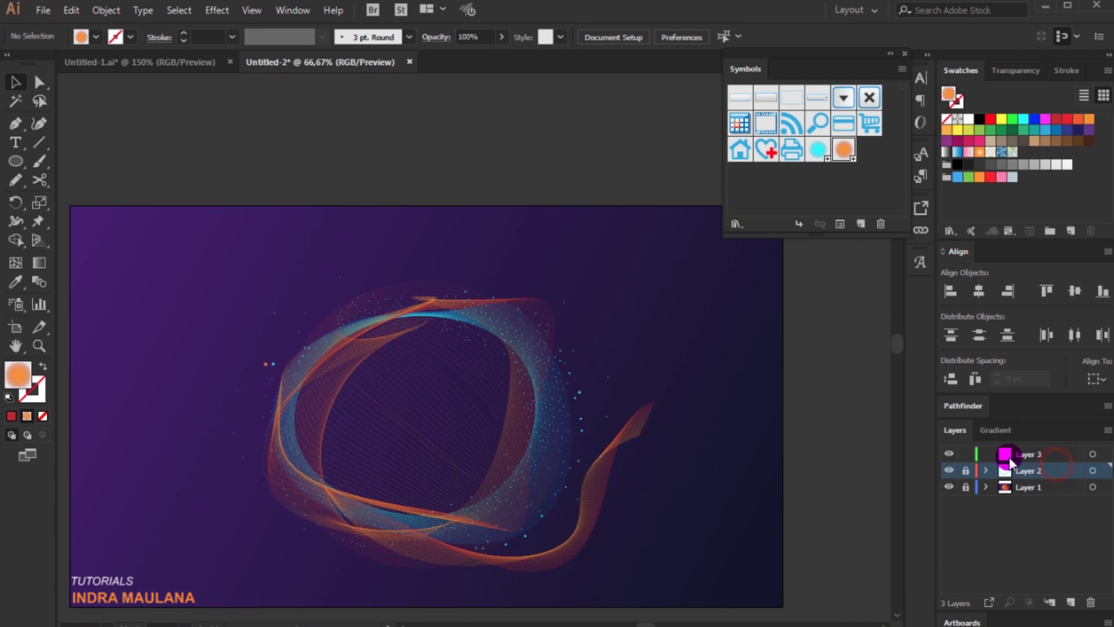
left_click(1027, 456)
Spray orange dot symbols around the ring's upper, left and lower edges and along the ribbon tail with the Symbol Sprayer
left_click_drag(270, 442, 280, 440)
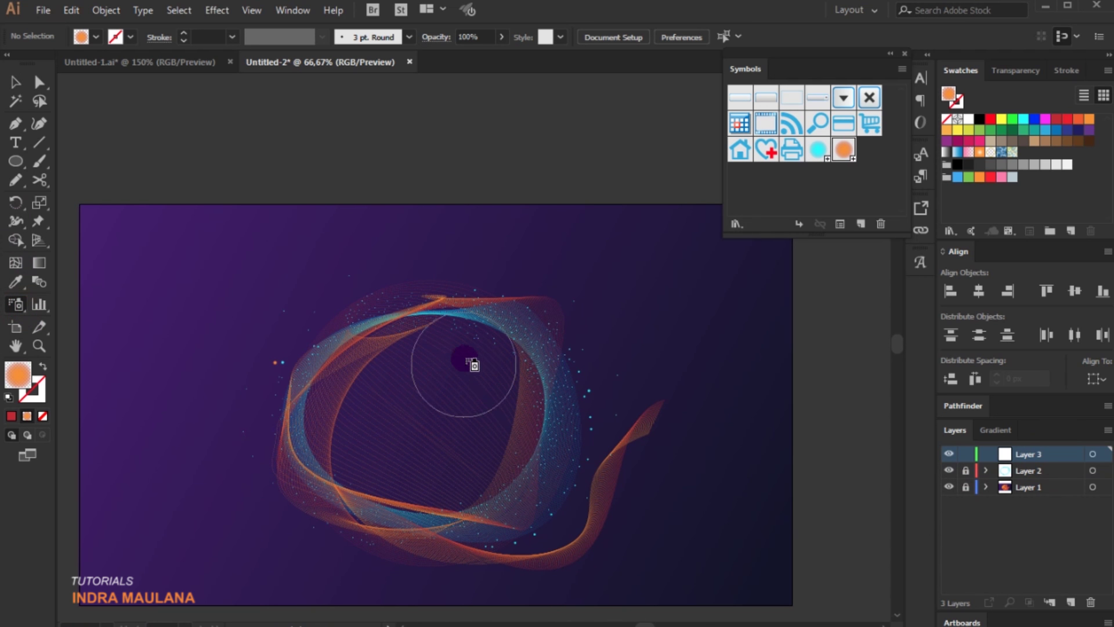
mouse_move(544, 300)
left_mouse_down()
mouse_move(405, 310)
mouse_move(314, 350)
mouse_move(318, 362)
mouse_move(363, 325)
mouse_move(475, 294)
mouse_move(525, 294)
mouse_move(359, 330)
mouse_move(299, 377)
mouse_move(438, 299)
mouse_move(531, 303)
mouse_move(391, 329)
mouse_move(321, 361)
mouse_move(412, 309)
mouse_move(551, 294)
left_mouse_up()
mouse_move(354, 344)
left_mouse_down()
mouse_move(300, 405)
mouse_move(377, 489)
mouse_move(486, 506)
mouse_move(335, 477)
mouse_move(438, 527)
mouse_move(366, 506)
mouse_move(501, 543)
mouse_move(594, 515)
left_mouse_up()
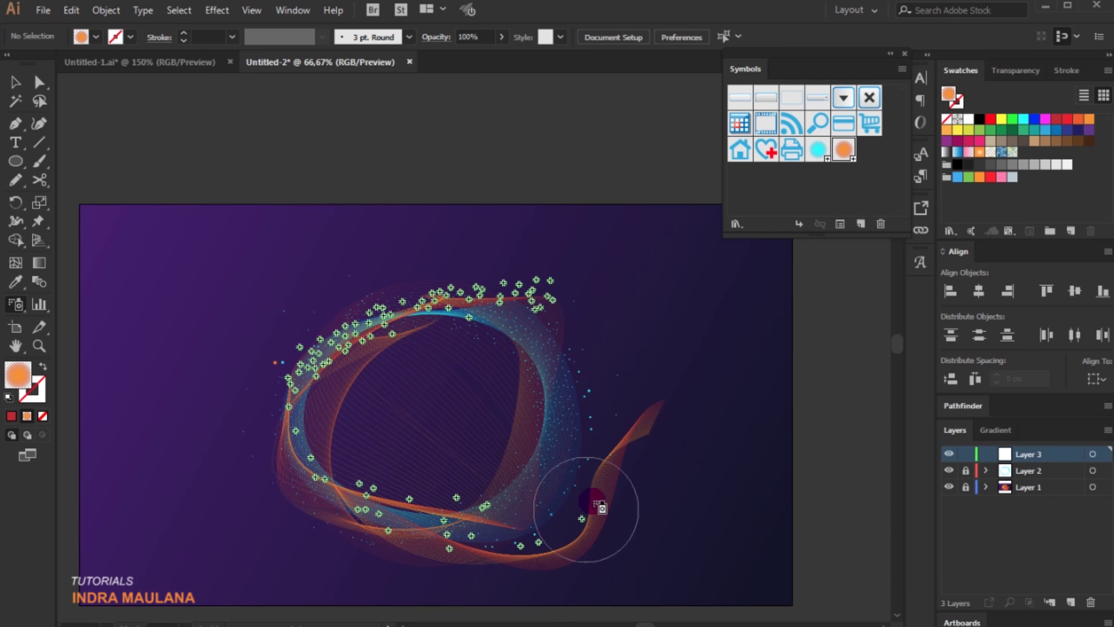
mouse_move(528, 557)
left_mouse_down()
mouse_move(644, 406)
mouse_move(557, 525)
mouse_move(327, 476)
mouse_move(422, 293)
mouse_move(305, 493)
mouse_move(382, 502)
mouse_move(365, 482)
mouse_move(650, 432)
mouse_move(452, 559)
mouse_move(333, 327)
left_mouse_up()
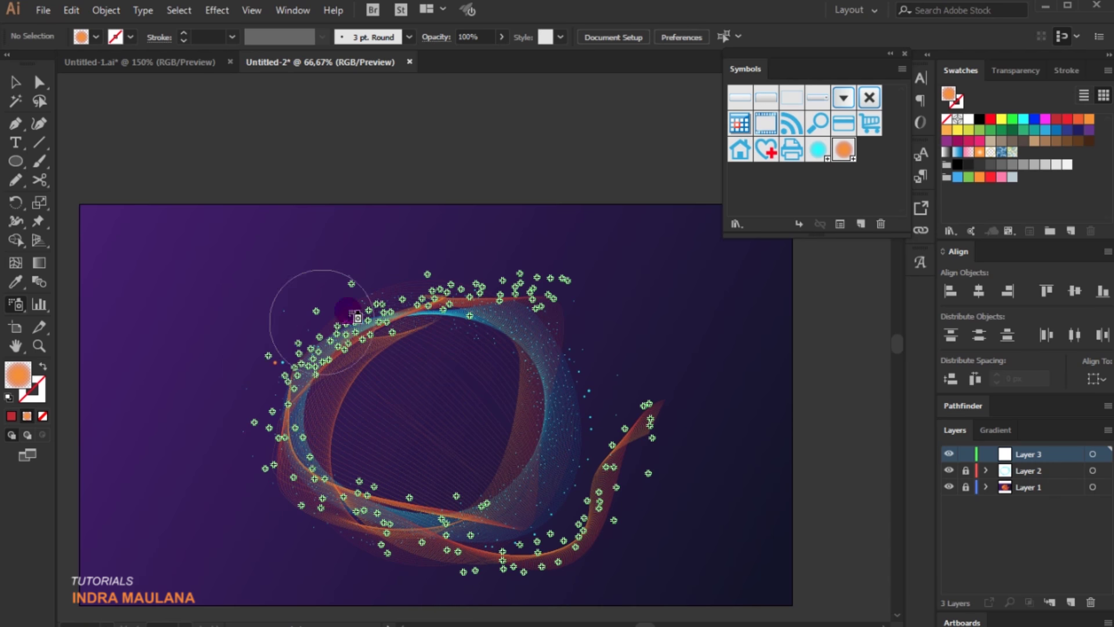
left_click_drag(491, 560, 408, 534)
left_click_drag(532, 548, 650, 403)
Adjust the sprayed orange dots along the ring's upper edge with a symbolism tool
left_click_drag(16, 304, 64, 342)
left_click_drag(348, 331, 533, 295)
mouse_move(351, 336)
left_mouse_down()
mouse_move(559, 565)
mouse_move(341, 522)
mouse_move(277, 356)
mouse_move(373, 322)
mouse_move(249, 358)
mouse_move(336, 558)
mouse_move(294, 329)
mouse_move(544, 285)
mouse_move(656, 510)
mouse_move(586, 281)
left_mouse_up()
left_click(102, 343, "ctrl")
Open the orange dot symbol for editing and select its gradient circle
scroll(368, 348, "down", 1)
left_click(16, 82)
left_click(549, 441)
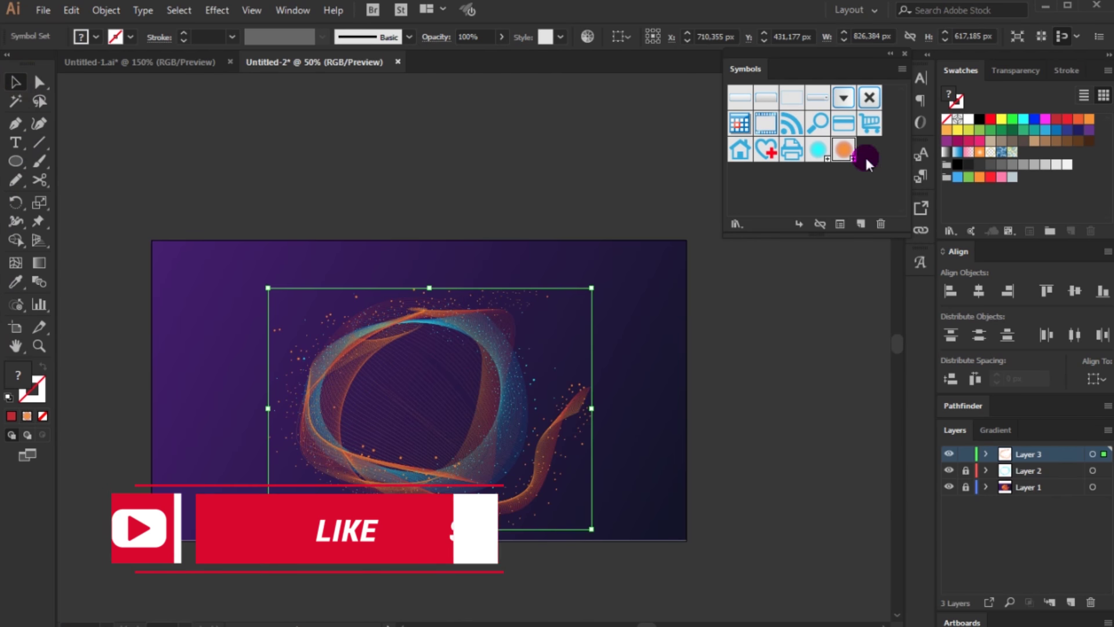
double_click(845, 150)
left_click(39, 346)
left_click_drag(452, 325, 513, 373)
left_click(13, 85)
left_click(366, 329)
Recolour the start stop of the symbol circle's radial gradient pink
left_click(996, 430)
double_click(945, 556)
left_click_drag(1003, 433, 1013, 461)
left_click(168, 310)
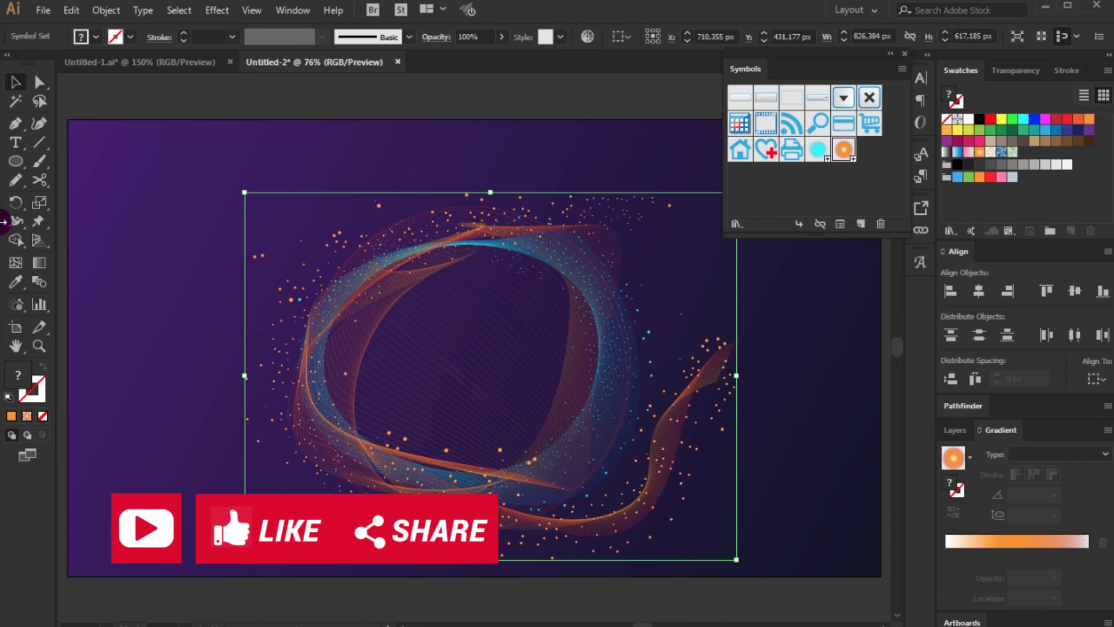
Adjust the orange dots from the ring's upper edge down its left side with a symbolism tool
left_click(19, 303)
mouse_move(395, 241)
left_mouse_down()
mouse_move(558, 227)
mouse_move(299, 279)
mouse_move(701, 441)
mouse_move(309, 442)
left_mouse_up()
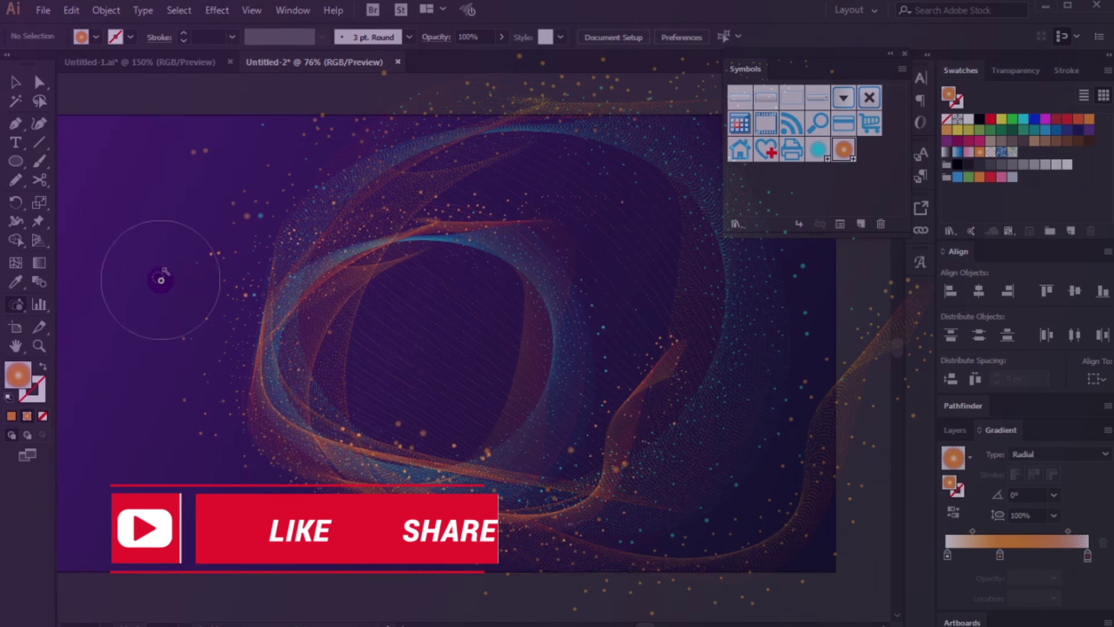